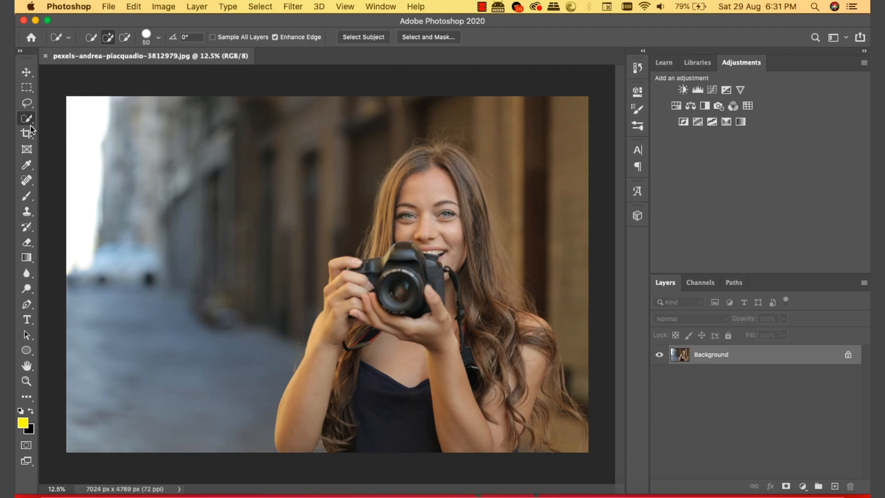
Step: Paint a Quick Selection over the woman's head, hair, arm and camera
click(27, 119)
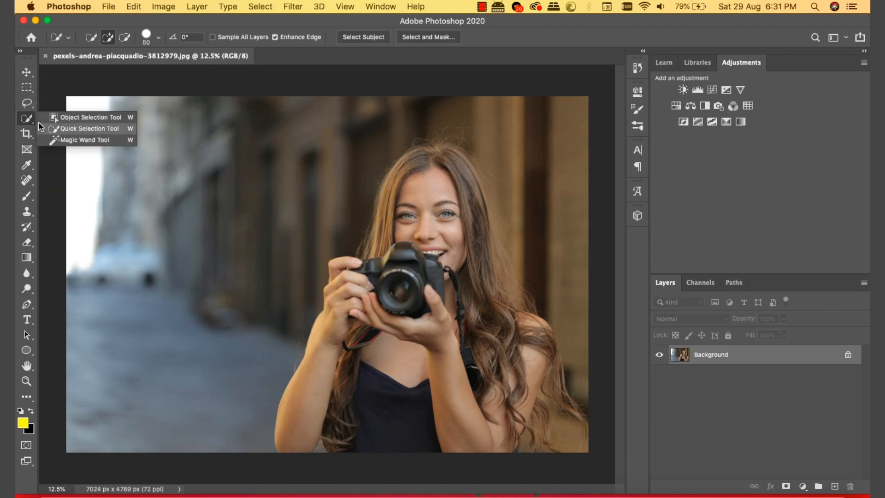
click(83, 128)
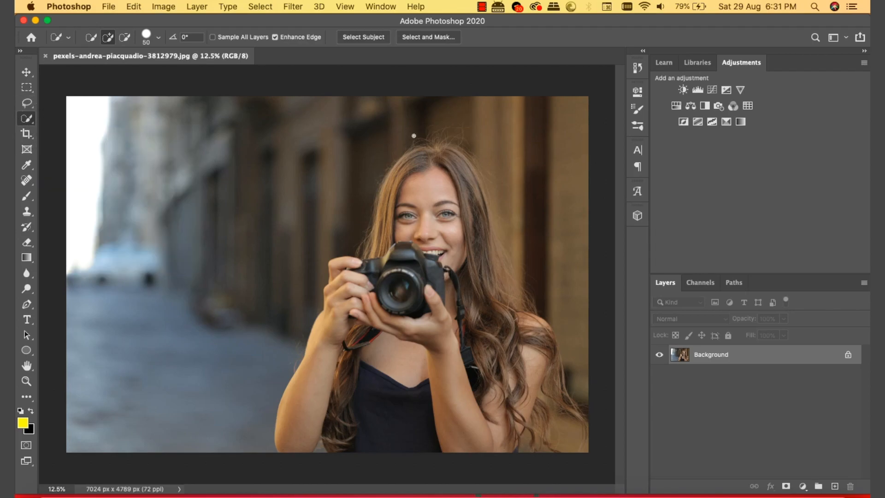
mouse_move(431, 145)
mouse_down()
mouse_move(430, 156)
mouse_move(484, 230)
mouse_move(516, 307)
mouse_move(543, 333)
mouse_move(551, 434)
mouse_up()
mouse_move(505, 452)
mouse_down()
mouse_move(465, 440)
mouse_move(291, 444)
mouse_up()
mouse_move(331, 320)
mouse_down()
mouse_move(382, 201)
mouse_move(365, 251)
mouse_up()
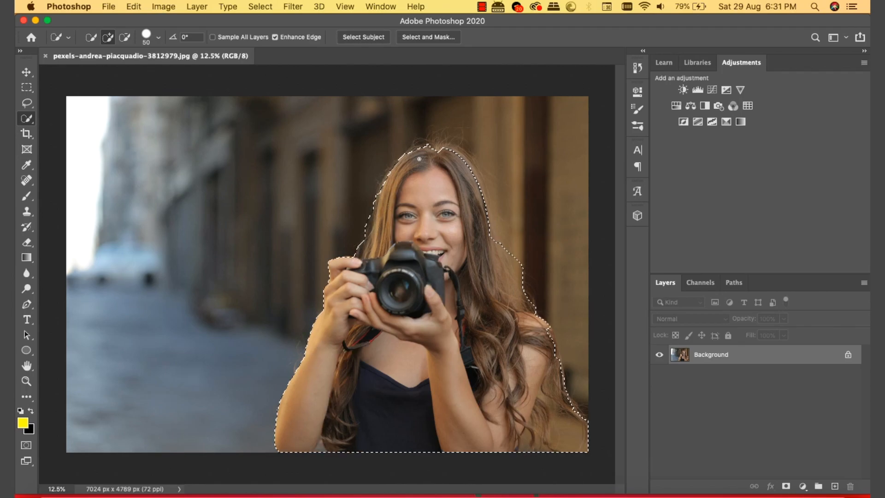
click(438, 144)
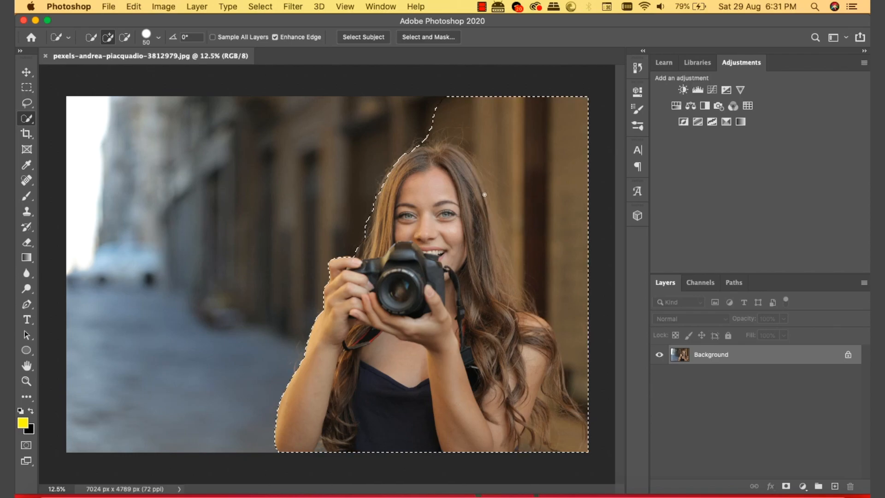
drag(415, 151, 395, 163)
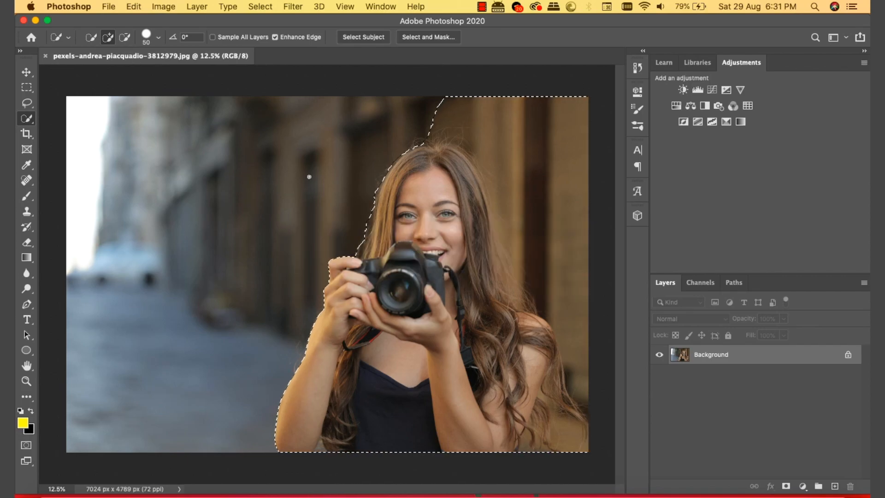
Step: Subtract the background around her head and right shoulder, then check the selection in Quick Mask
click(130, 41)
mouse_move(449, 94)
mouse_down()
mouse_move(572, 136)
mouse_move(590, 181)
mouse_move(571, 299)
mouse_up()
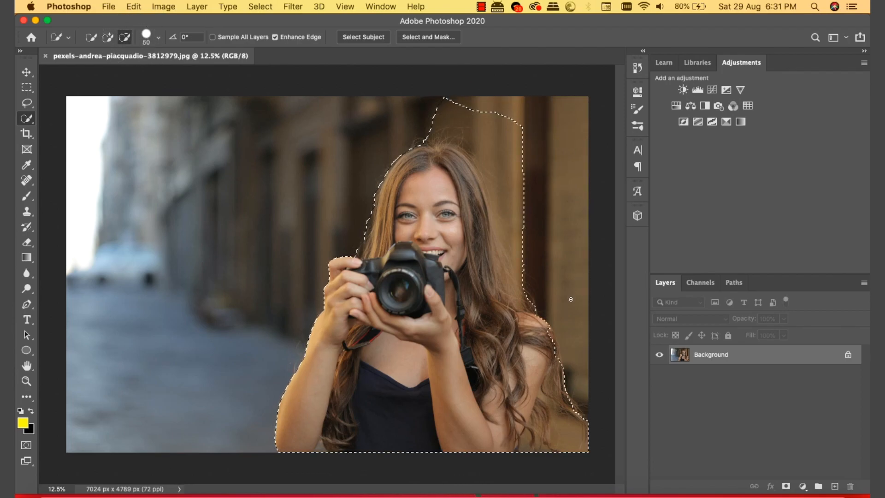
mouse_move(522, 206)
mouse_down()
mouse_move(501, 134)
mouse_move(467, 111)
mouse_move(433, 109)
mouse_up()
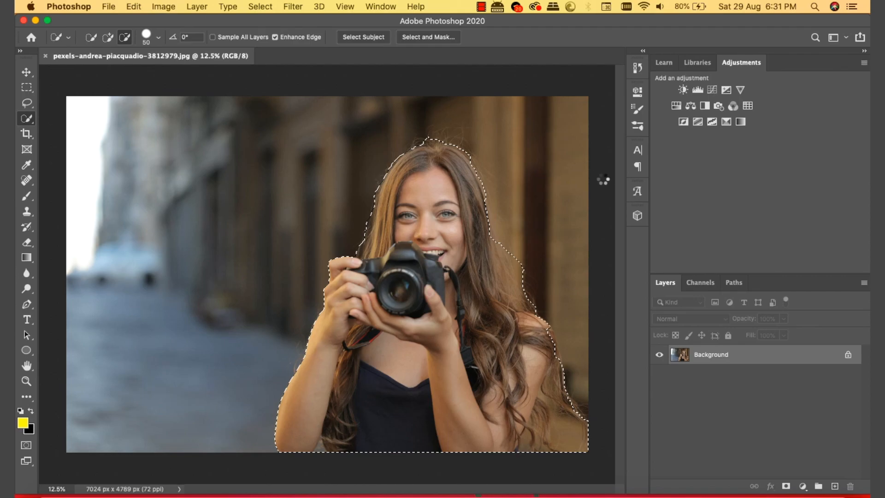
click(531, 292)
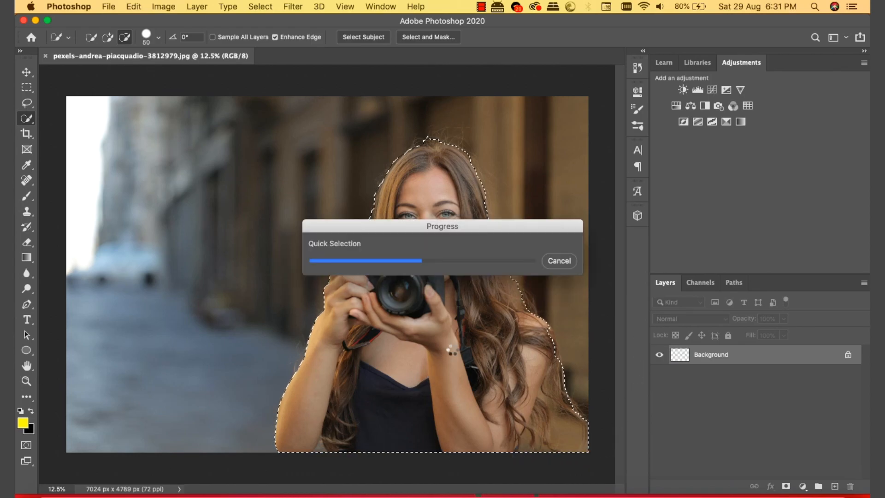
click(27, 448)
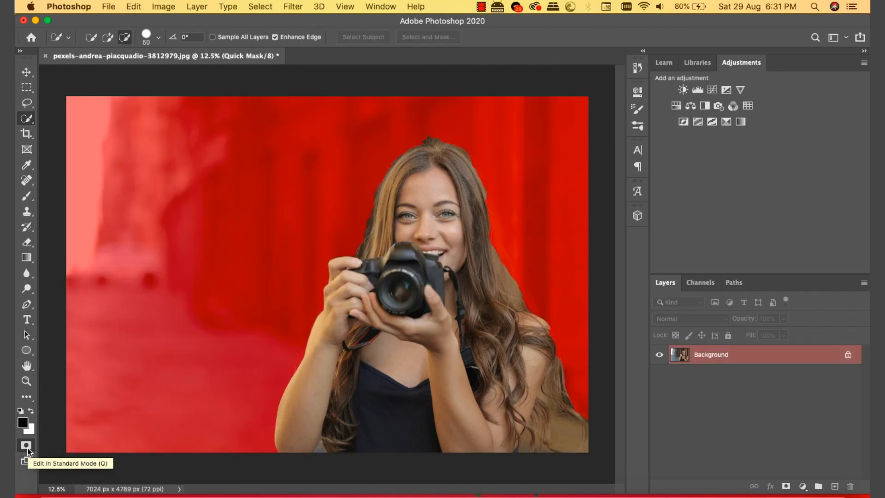
click(26, 446)
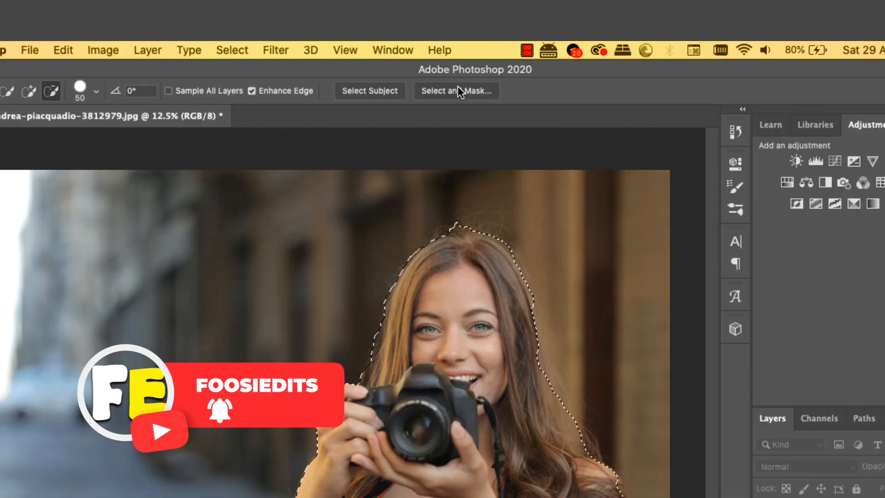
Step: In Select and Mask, use a subtracting Refine brush to mask out the dark fringe along the hair and near the camera
click(488, 90)
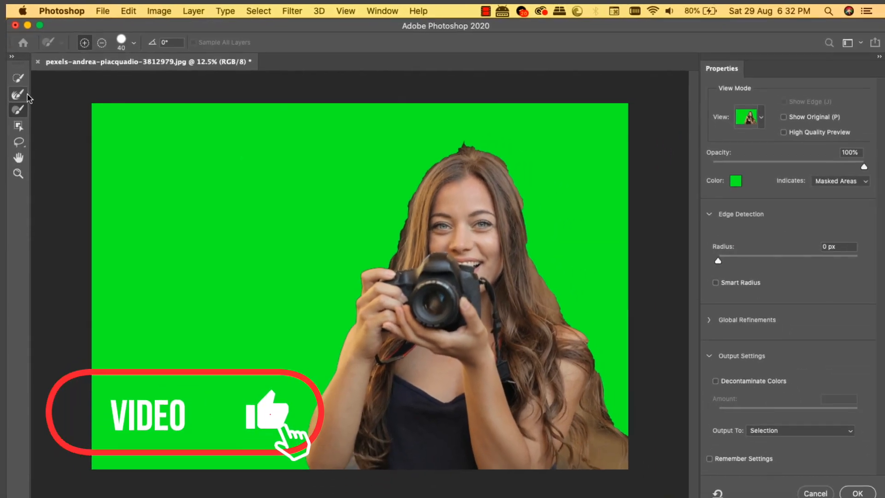
click(28, 89)
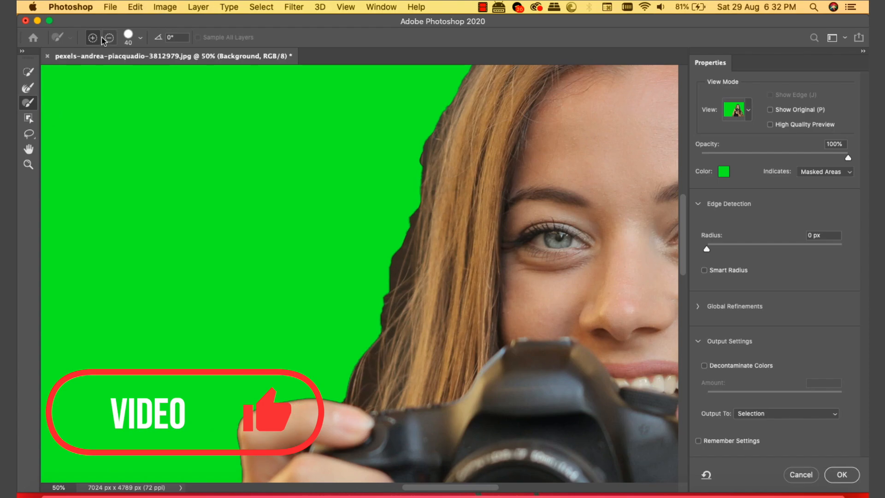
click(109, 38)
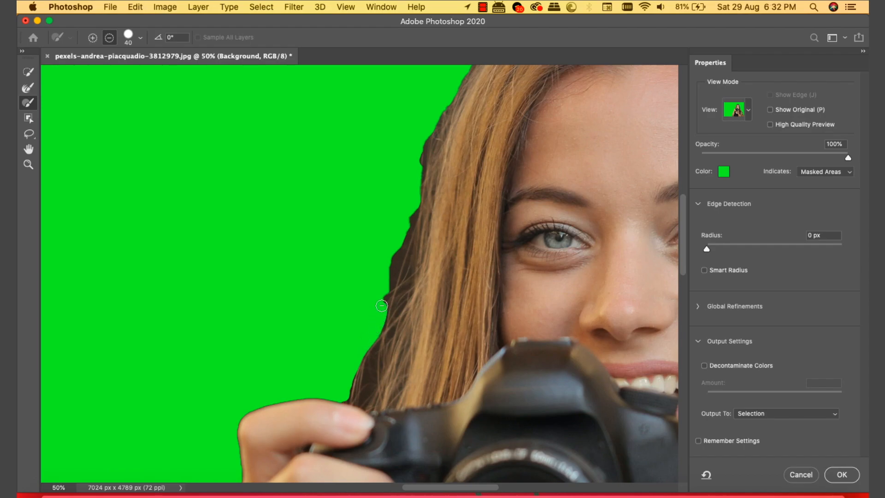
drag(386, 294, 415, 184)
drag(417, 138, 418, 172)
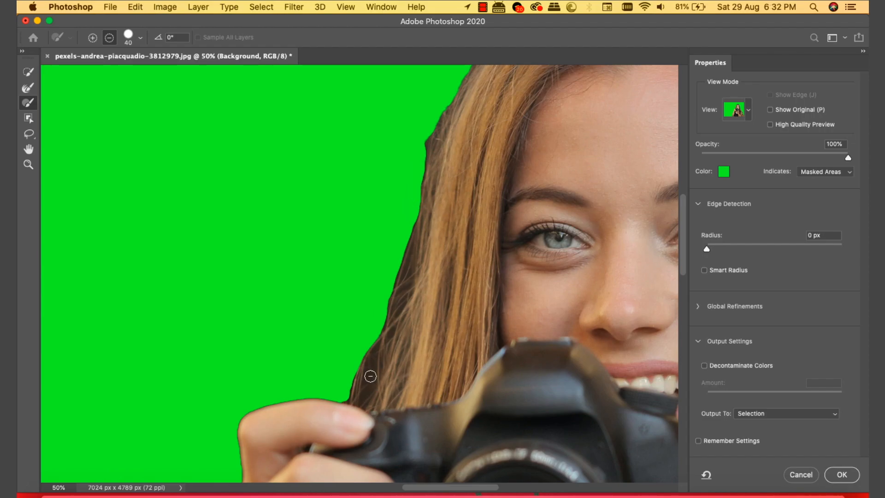
key(bracketleft)
key(bracketleft)
key(bracketleft)
key(bracketleft)
key(bracketleft)
key(bracketleft)
key(bracketleft)
key(bracketleft)
click(365, 390)
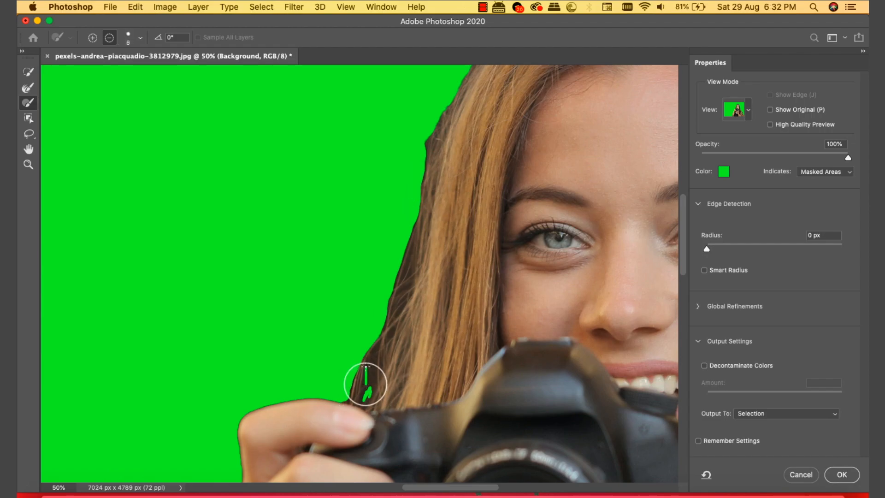
Step: Mask out the dark bump in the hair outline and the stray hairs above her head
scroll(362, 385, up, 8)
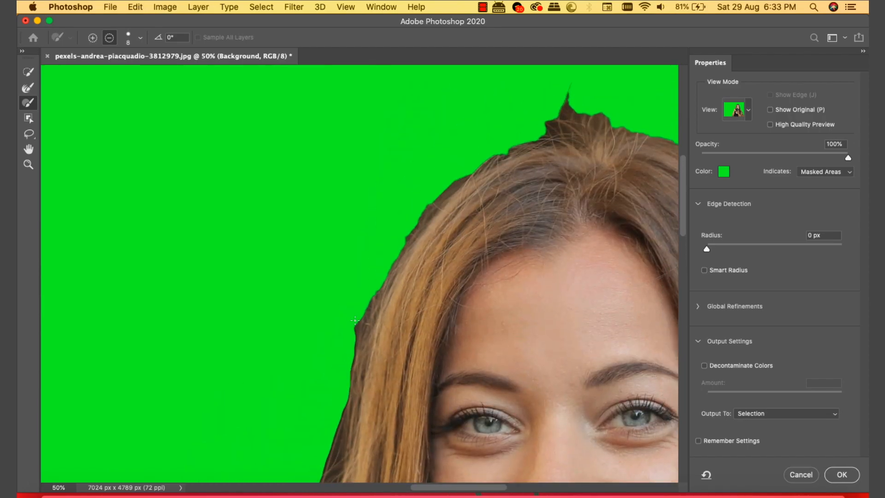
key(bracketright)
mouse_move(352, 323)
mouse_down()
mouse_move(350, 342)
mouse_move(361, 313)
mouse_up()
scroll(486, 133, up, 6)
scroll(486, 133, right, 5)
mouse_move(409, 228)
mouse_down()
mouse_move(484, 224)
mouse_move(459, 211)
mouse_move(509, 220)
mouse_up()
mouse_move(427, 232)
mouse_down()
mouse_move(513, 233)
mouse_move(587, 259)
mouse_up()
Step: Clean the stray hairs off the right hair edge with a larger subtracting brush
scroll(614, 282, right, 4)
scroll(614, 281, down, 5)
drag(442, 136, 517, 299)
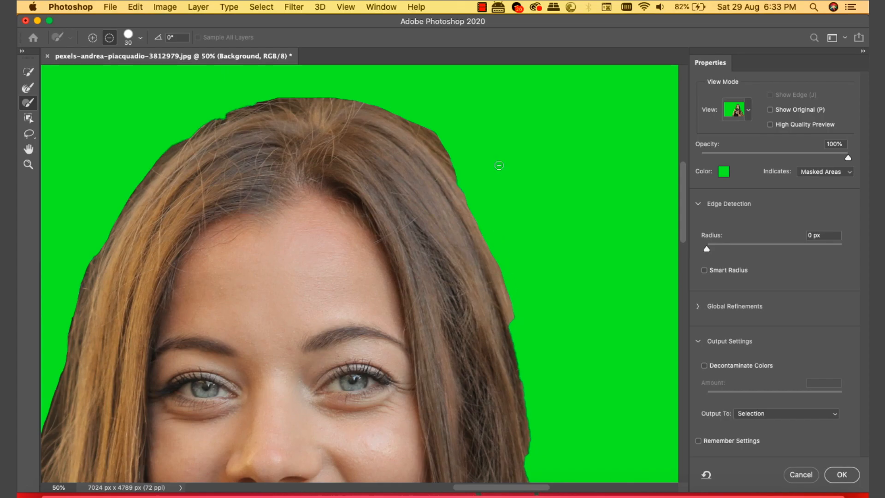
scroll(543, 226, down, 4)
scroll(544, 226, right, 2)
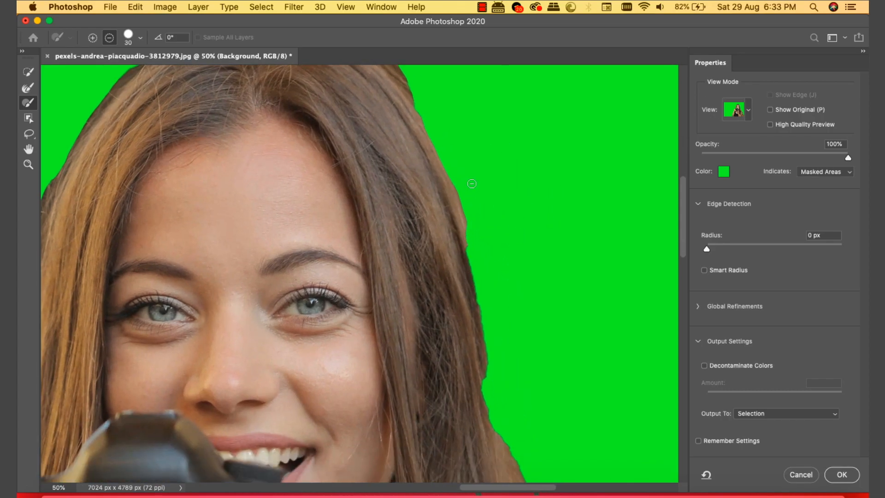
drag(469, 246, 486, 321)
scroll(492, 372, down, 10)
scroll(492, 372, right, 5)
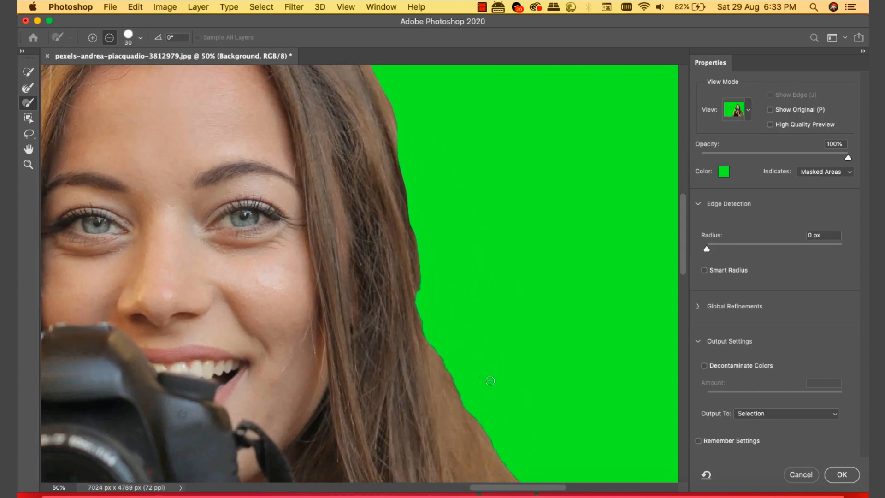
mouse_move(384, 200)
mouse_down()
mouse_move(420, 331)
mouse_move(466, 437)
mouse_move(503, 476)
mouse_move(448, 367)
mouse_move(412, 262)
mouse_move(450, 396)
mouse_move(420, 273)
mouse_move(463, 372)
mouse_move(473, 363)
mouse_move(469, 341)
mouse_move(493, 455)
mouse_move(514, 474)
mouse_move(493, 389)
mouse_up()
key(bracketright)
scroll(495, 388, down, 10)
scroll(496, 389, down, 2)
mouse_move(518, 235)
mouse_down()
mouse_move(614, 298)
mouse_move(641, 342)
mouse_up()
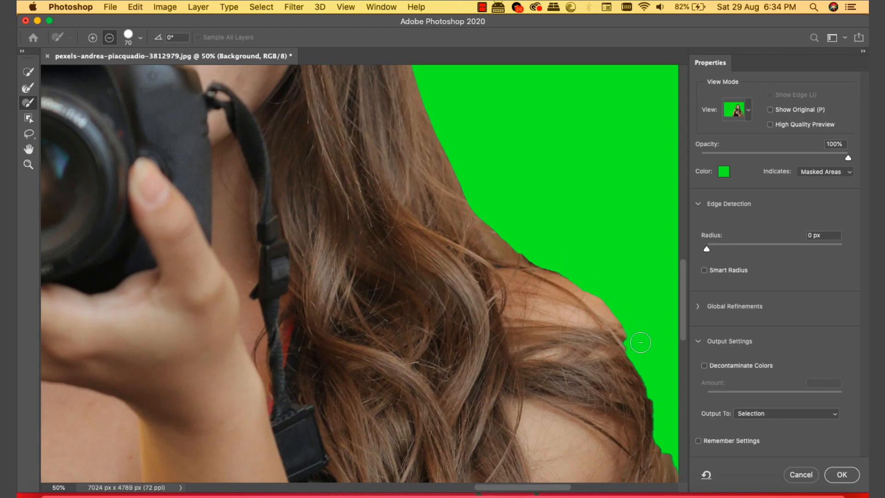
Step: Restore hair along the shoulder edge, then mask out the stray fringe beside the shoulder hair
key(super+minus)
click(92, 38)
mouse_move(517, 292)
mouse_down()
mouse_move(464, 256)
mouse_move(438, 258)
mouse_up()
click(109, 39)
drag(517, 278, 477, 260)
scroll(583, 384, down, 10)
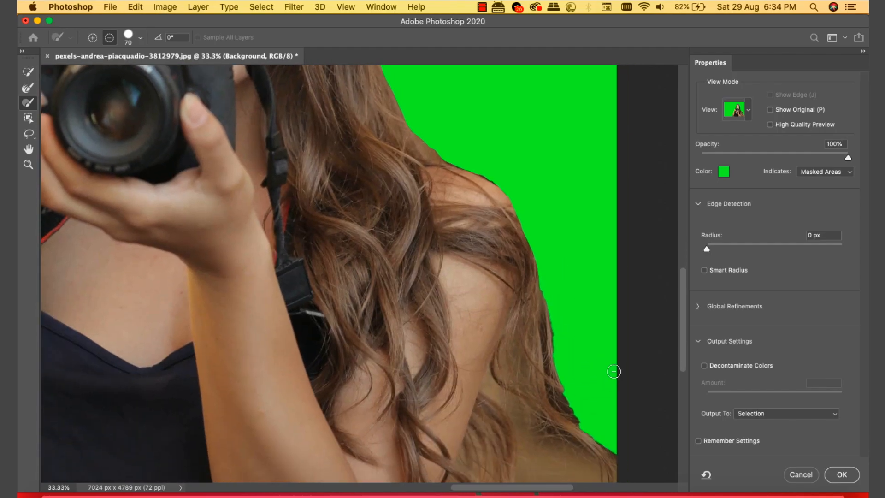
mouse_move(413, 415)
mouse_down()
mouse_move(428, 357)
mouse_move(436, 381)
mouse_move(423, 415)
mouse_move(429, 374)
mouse_move(435, 415)
mouse_move(467, 424)
mouse_move(464, 393)
mouse_move(484, 413)
mouse_move(593, 396)
mouse_move(578, 368)
mouse_move(596, 361)
mouse_move(581, 398)
mouse_move(572, 356)
mouse_move(515, 391)
mouse_move(521, 328)
mouse_move(562, 387)
mouse_move(529, 380)
mouse_move(509, 332)
mouse_move(501, 414)
mouse_move(508, 356)
mouse_move(532, 405)
mouse_move(542, 379)
mouse_move(563, 390)
mouse_move(552, 361)
mouse_move(530, 347)
mouse_move(552, 388)
mouse_move(557, 338)
mouse_move(490, 293)
mouse_move(501, 353)
mouse_move(518, 333)
mouse_up()
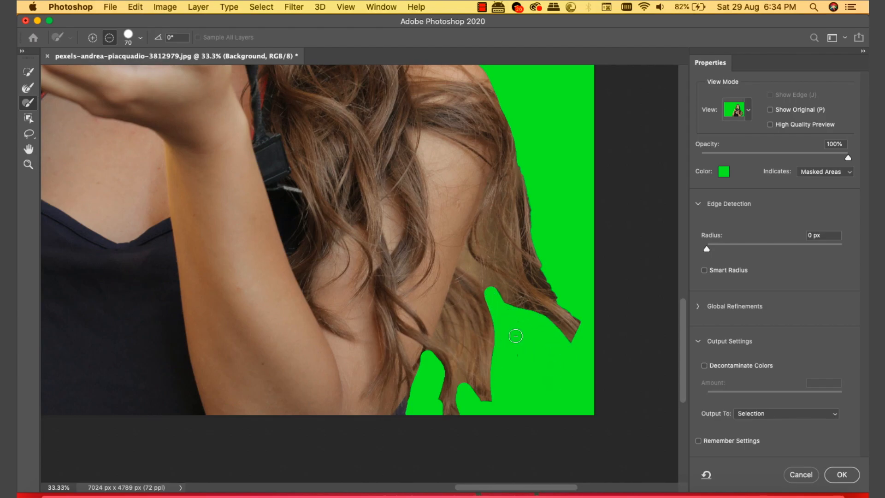
Step: Zoom in on her arm and restore the masked-out arm edge with the add brush
key(super+minus)
key(super+minus)
key(super+minus)
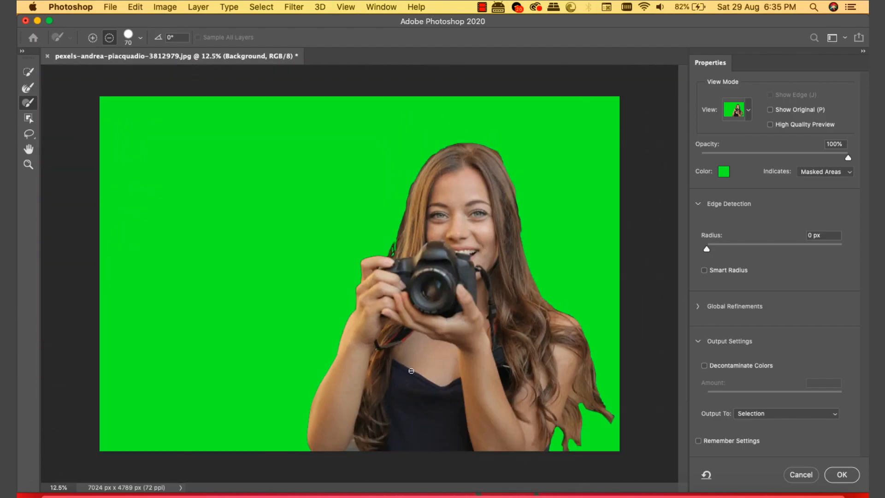
key(super+plus)
key(super+plus)
key(super+plus)
scroll(352, 430, down, 5)
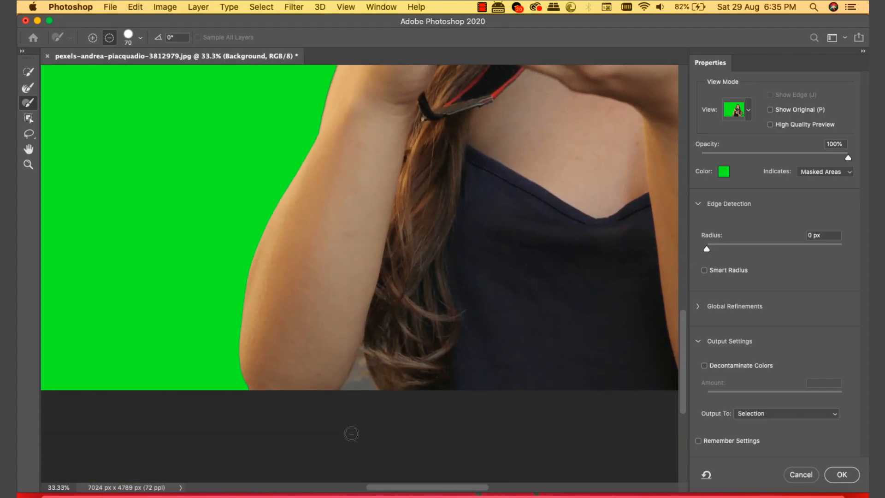
mouse_move(353, 396)
mouse_down()
mouse_move(362, 357)
mouse_move(362, 377)
mouse_up()
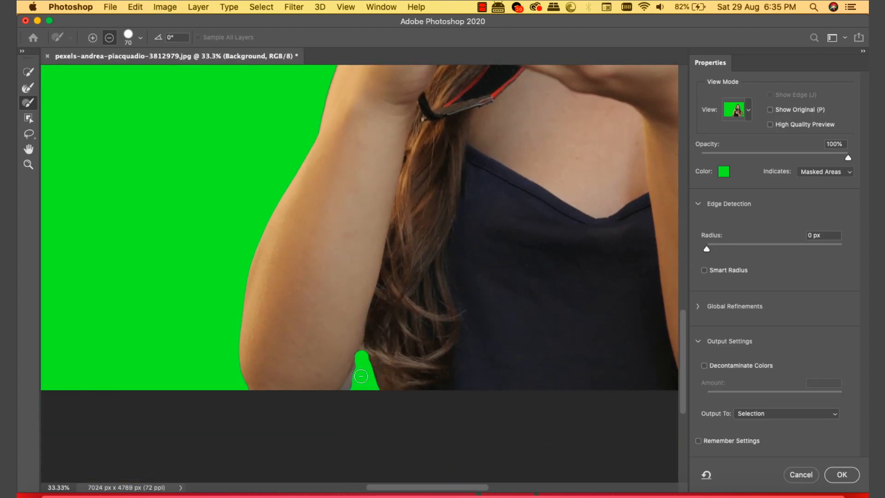
click(92, 38)
key(super+plus)
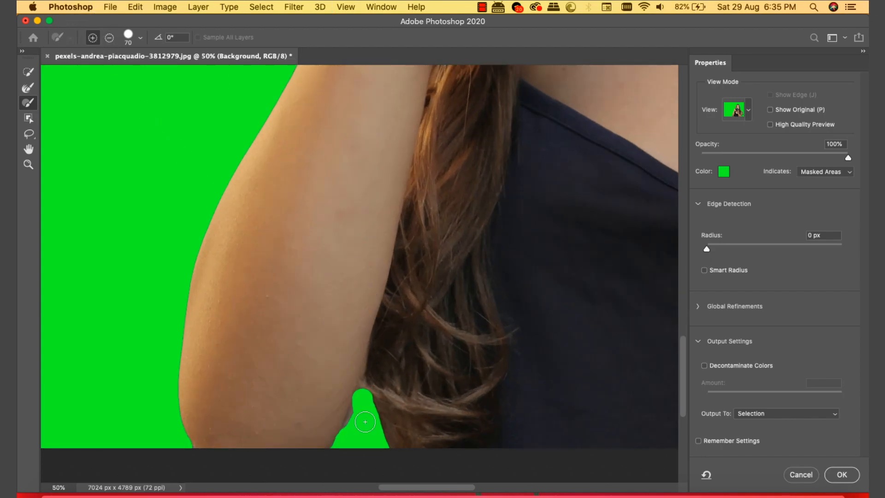
drag(357, 398, 328, 443)
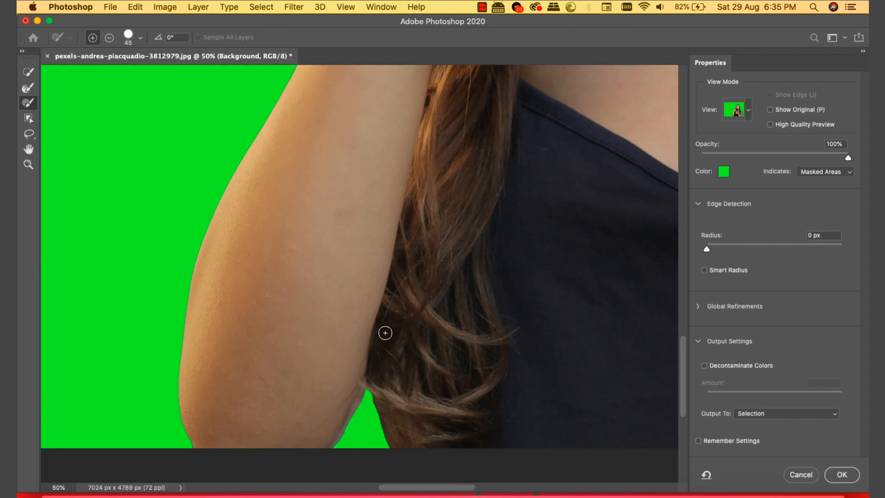
scroll(385, 333, down, 5)
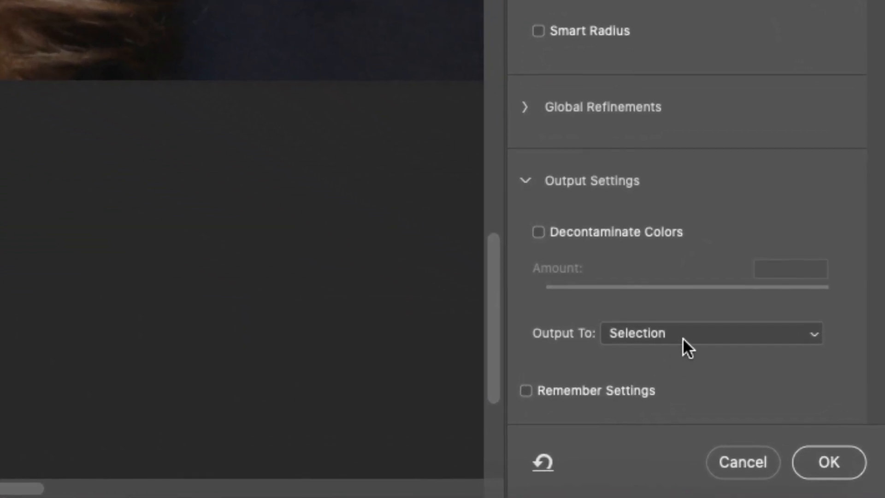
Step: Output the refined selection to a new layer and apply Select and Mask
click(780, 412)
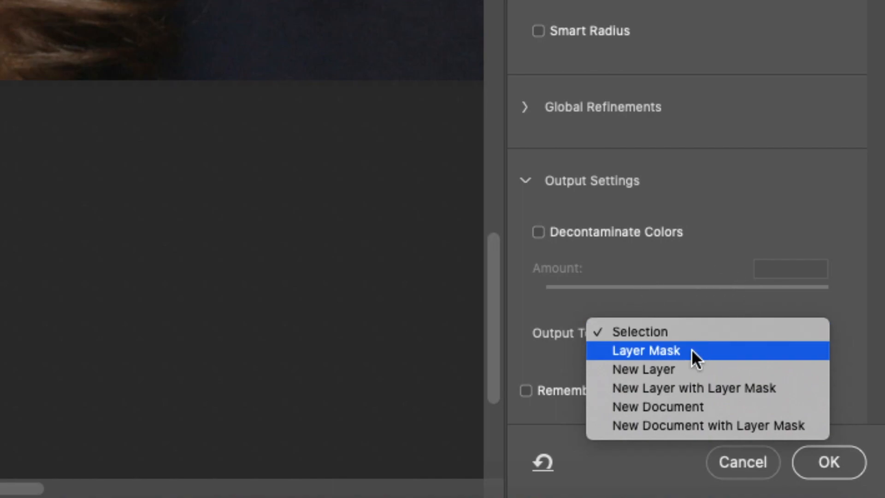
click(721, 368)
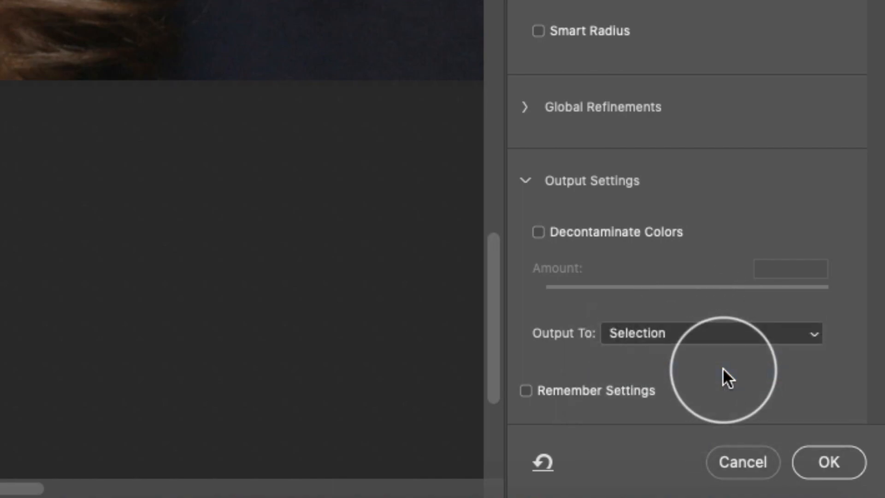
click(815, 463)
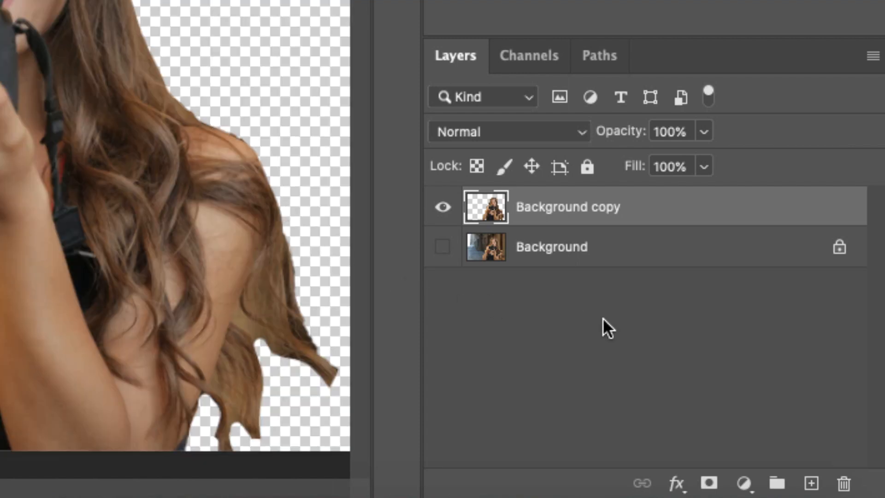
Step: Add a new layer named 'background' and move it below Background copy
click(811, 483)
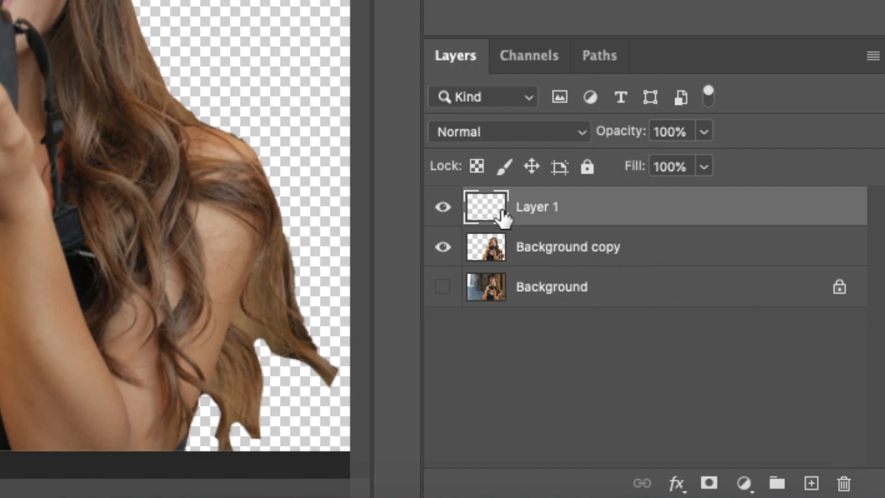
double_click(536, 208)
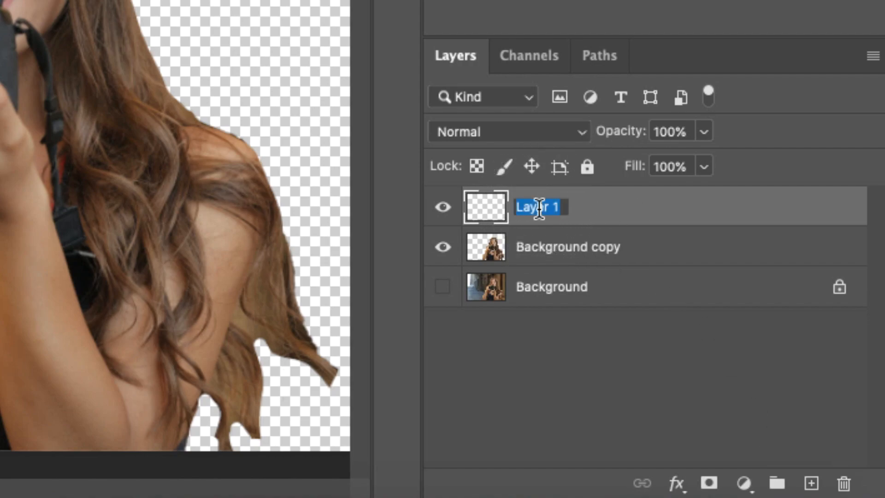
text(backg)
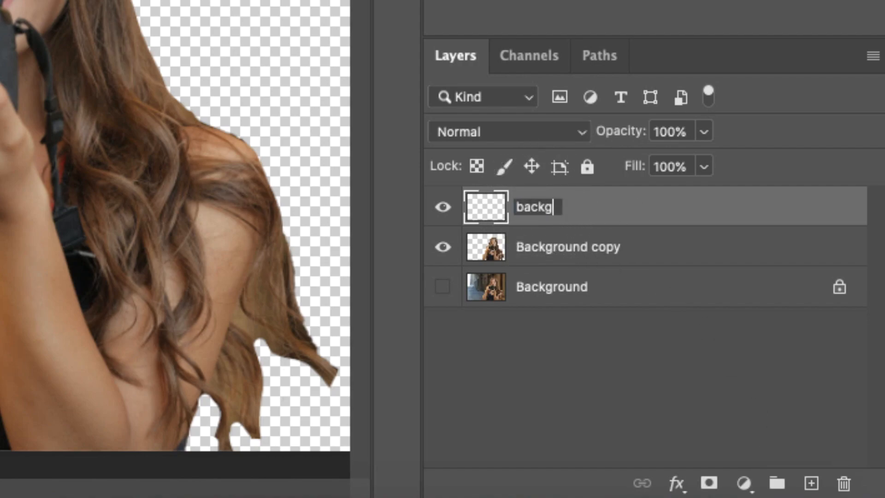
text(round)
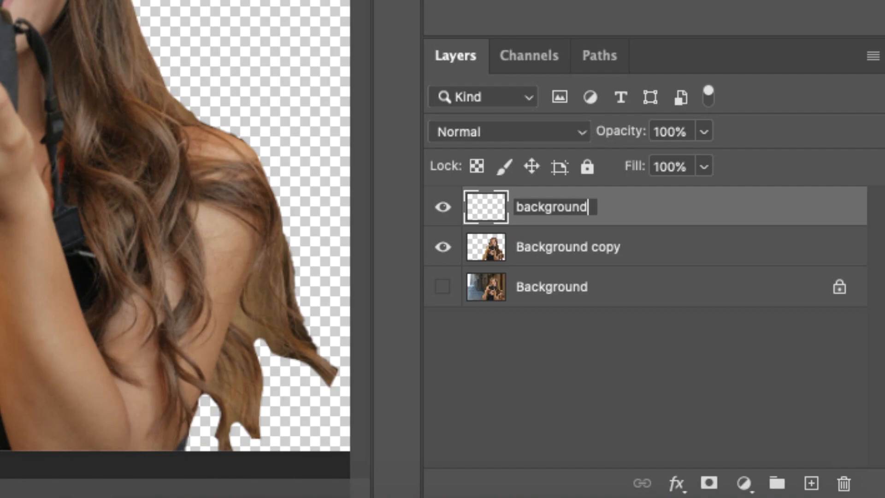
key(Return)
drag(604, 212, 605, 260)
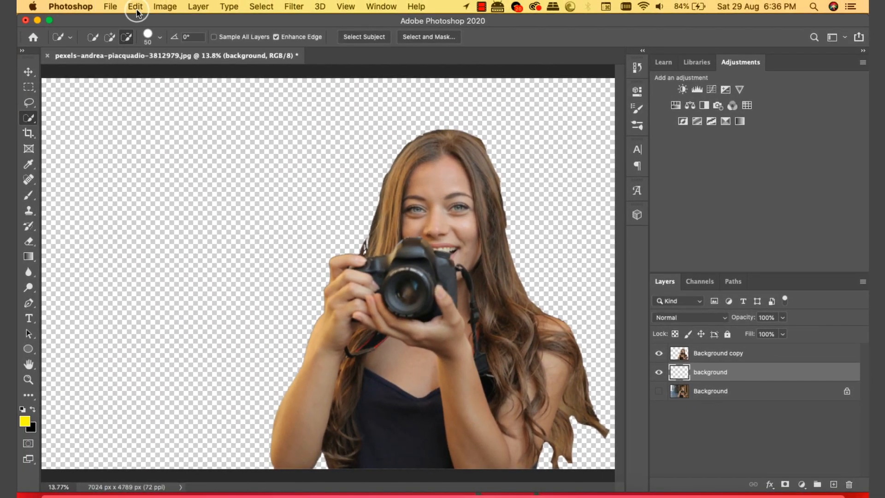
Step: Fill the 'background' layer with White using Edit > Fill
click(136, 9)
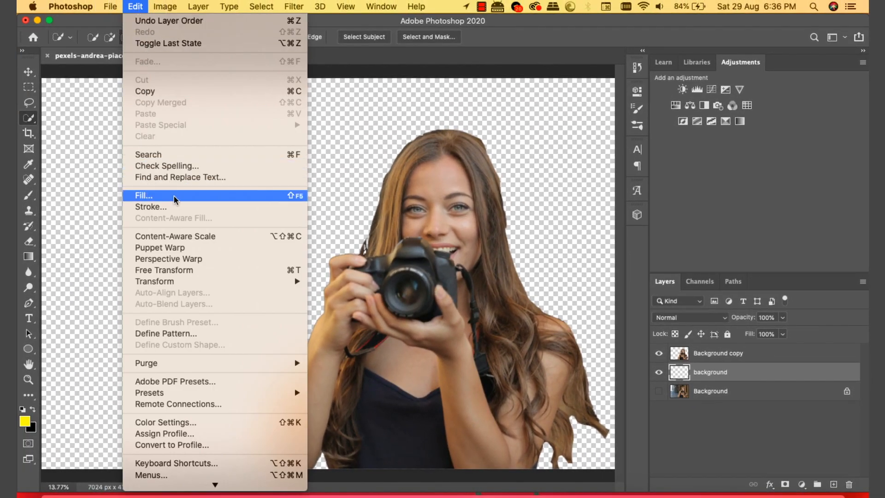
click(226, 202)
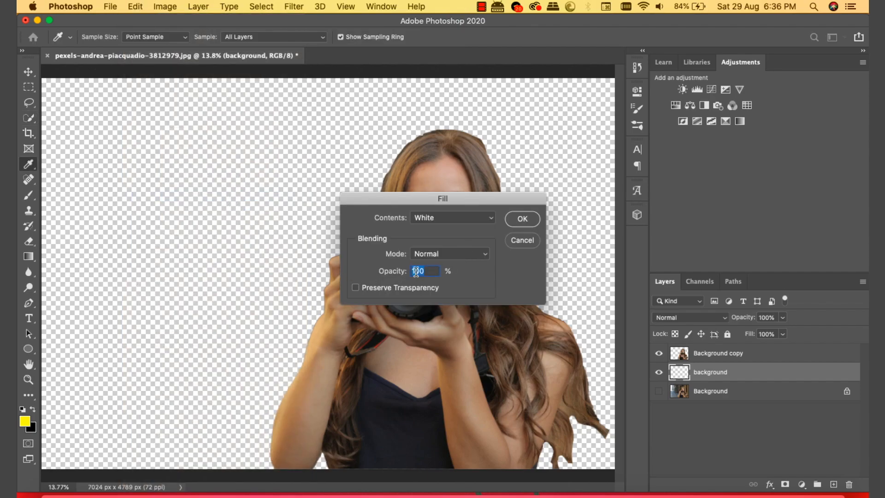
click(450, 216)
click(451, 217)
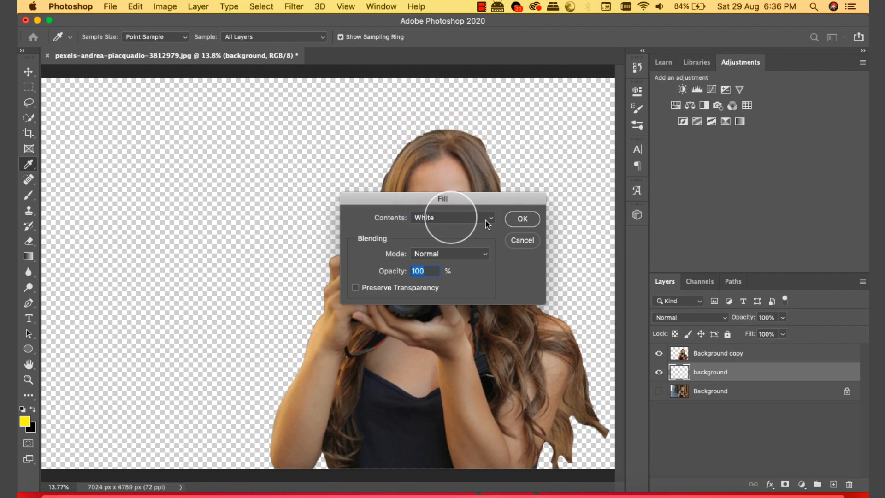
click(520, 218)
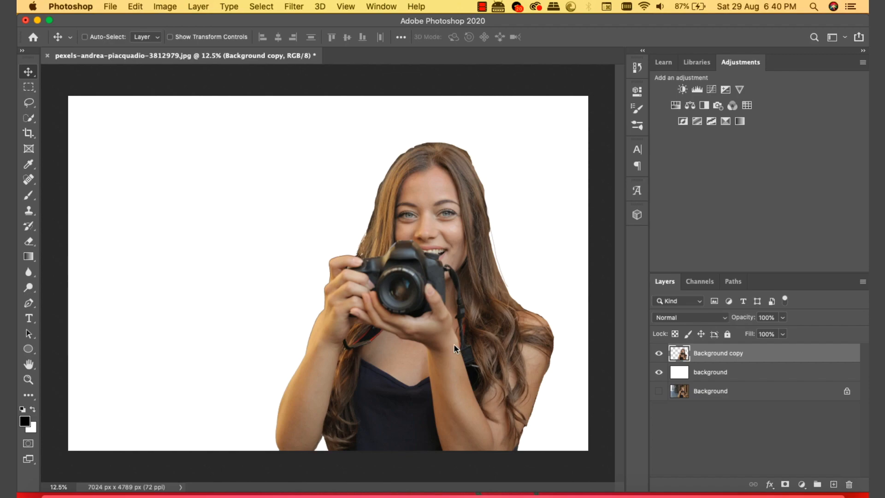
Step: Rename the Background copy layer to 'effect'
double_click(708, 356)
text(effect)
key(Return)
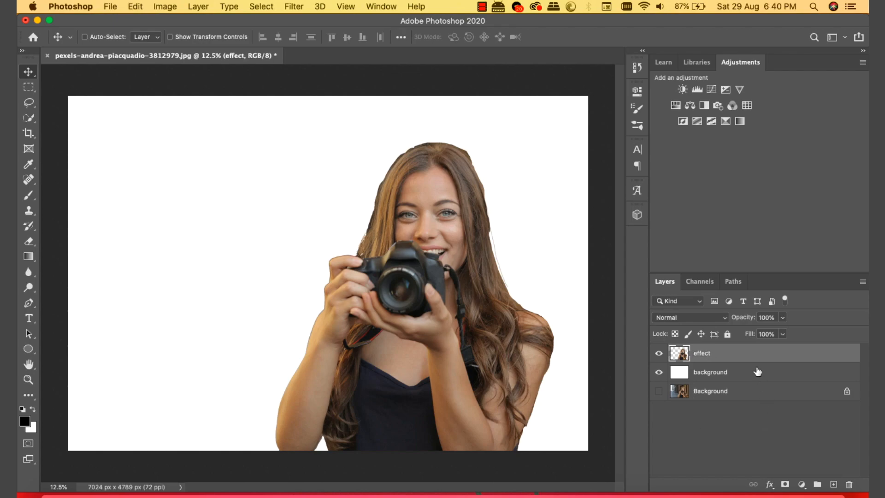
Step: Duplicate the effect layer as a new layer named 'girl'
right_click(742, 356)
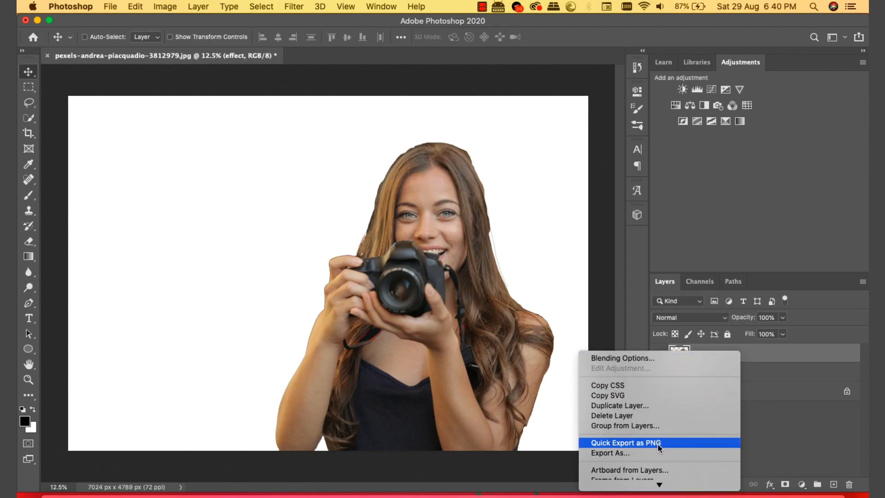
scroll(660, 461, down, 5)
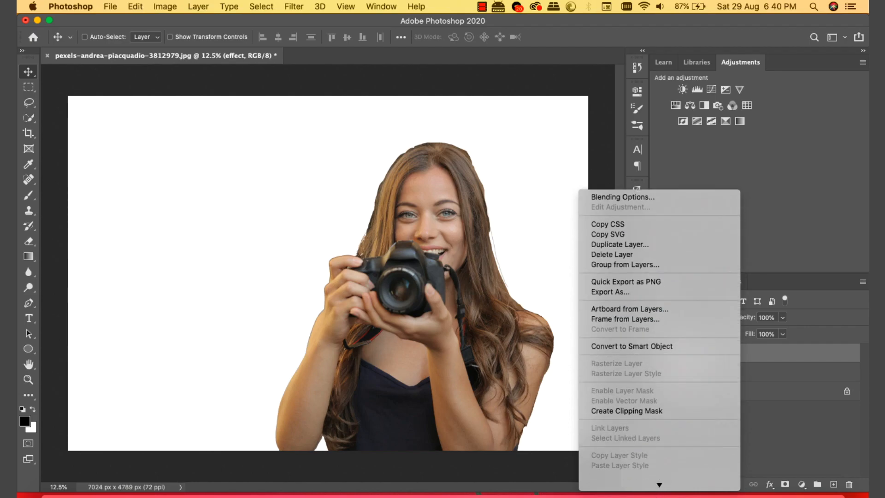
scroll(663, 466, down, 5)
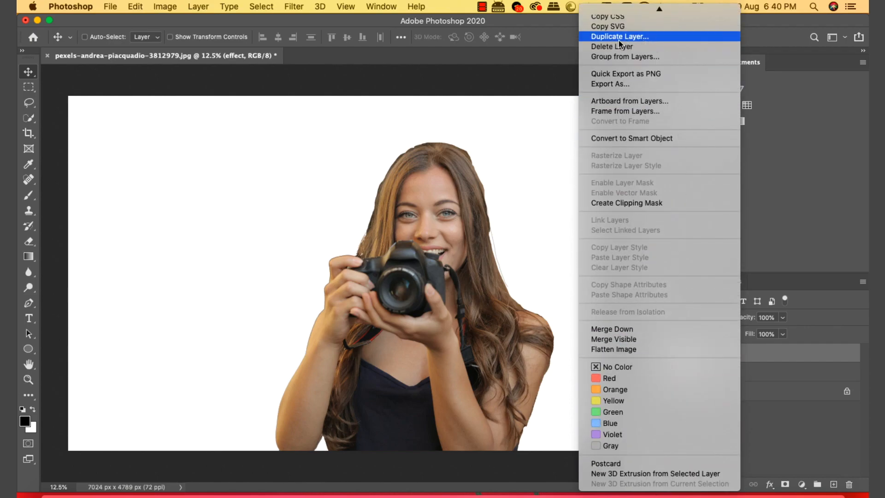
click(693, 41)
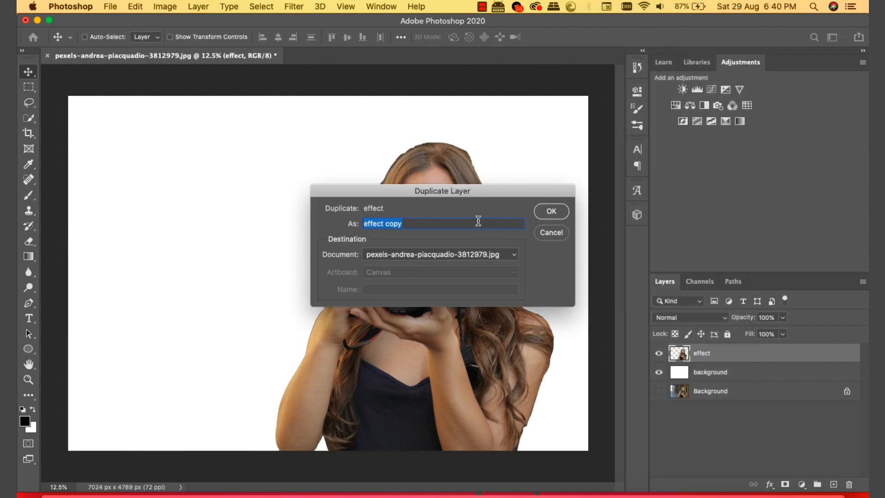
text(girl)
click(540, 212)
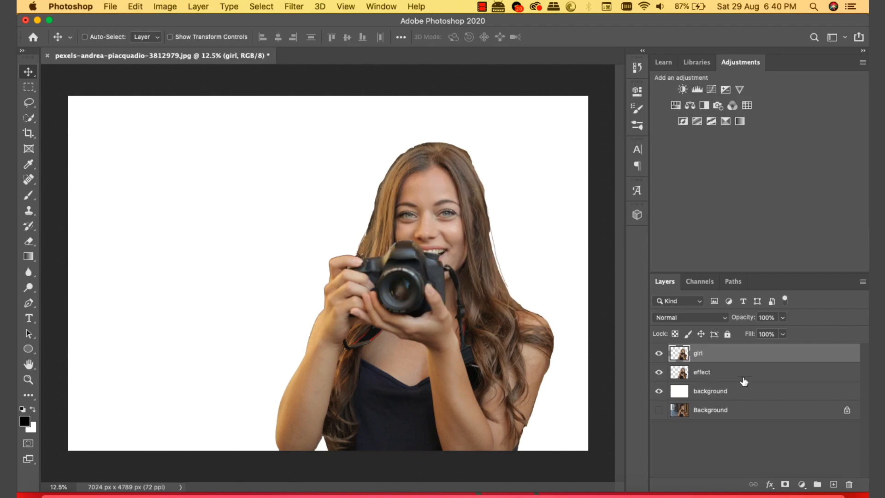
Step: Hide the girl layer and make the effect layer active
click(659, 354)
click(714, 374)
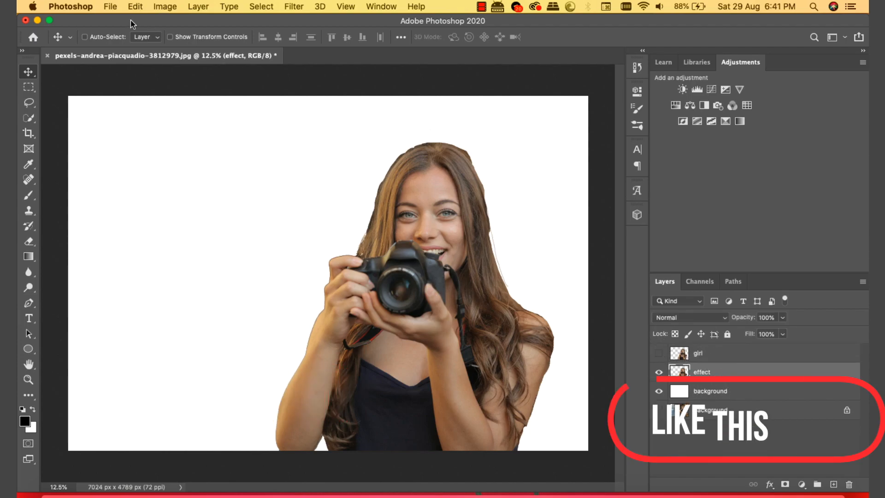
click(294, 6)
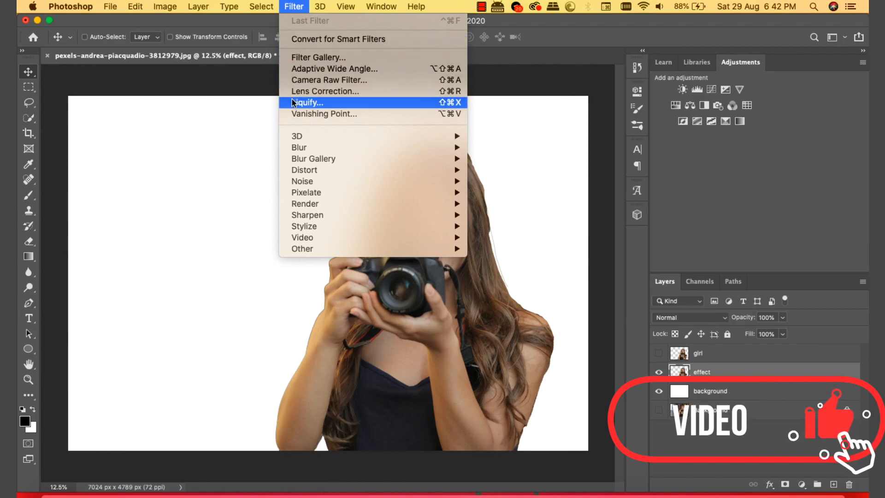
Step: In Liquify, use a 1300-size Forward Warp brush to pull her hair and forehead up-right into a horn
click(388, 102)
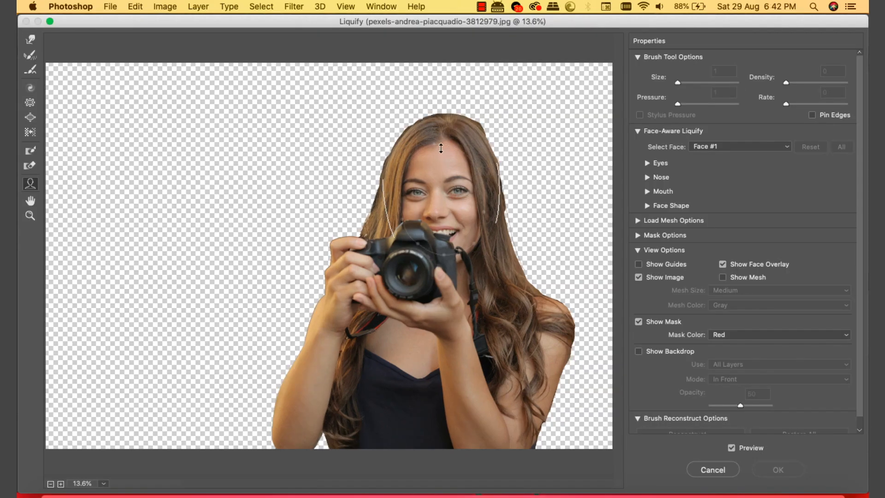
drag(441, 147, 440, 143)
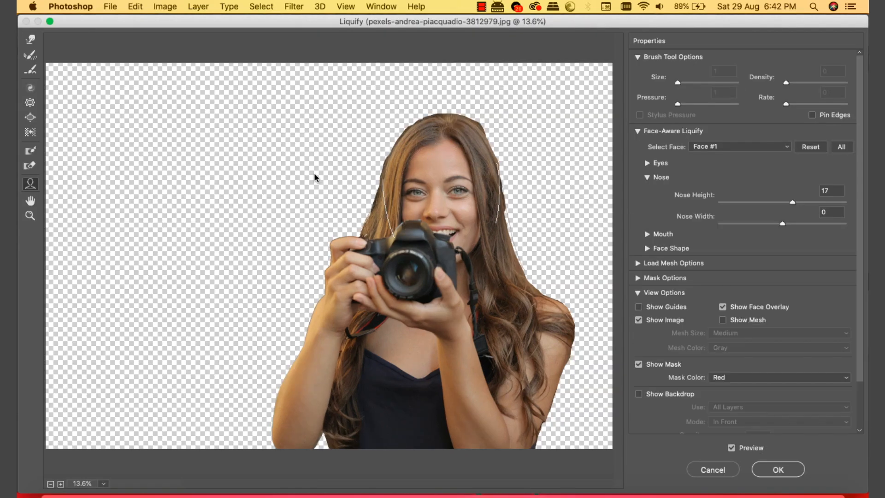
click(32, 40)
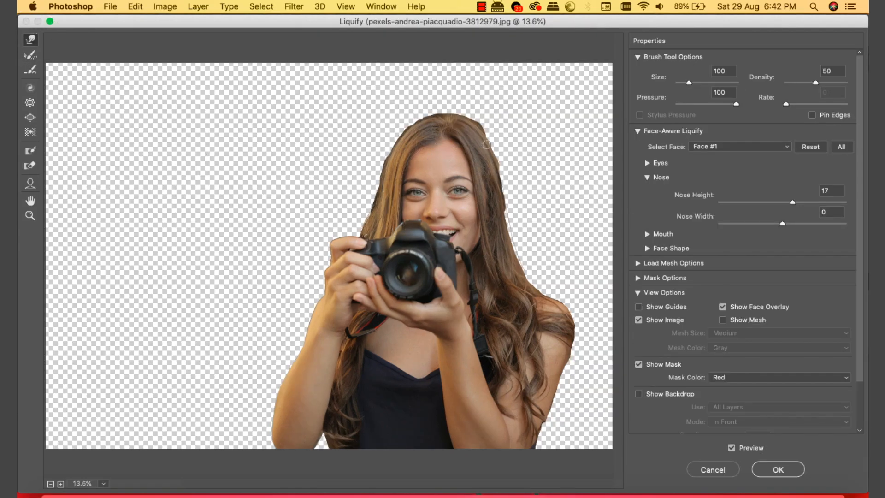
key(bracketright)
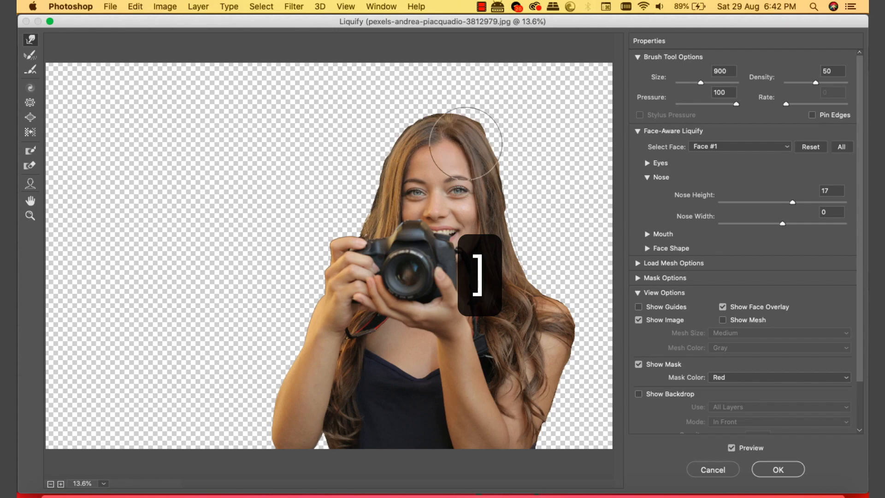
key(bracketright)
key(bracketright)
key(bracketright)
mouse_move(486, 103)
mouse_down()
mouse_move(494, 76)
mouse_move(533, 57)
mouse_up()
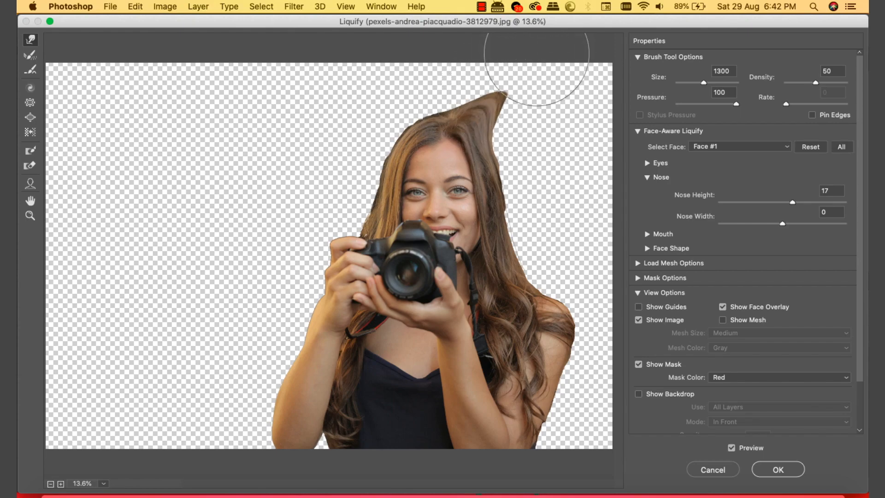
mouse_move(456, 146)
mouse_down()
mouse_move(486, 53)
mouse_move(517, 7)
mouse_up()
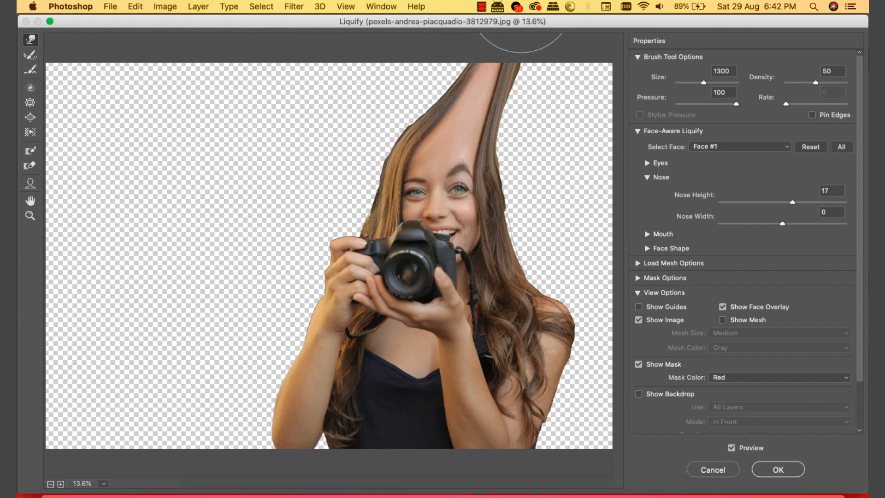
mouse_move(487, 128)
mouse_down()
mouse_move(503, 139)
mouse_move(615, 54)
mouse_up()
drag(484, 134, 611, 35)
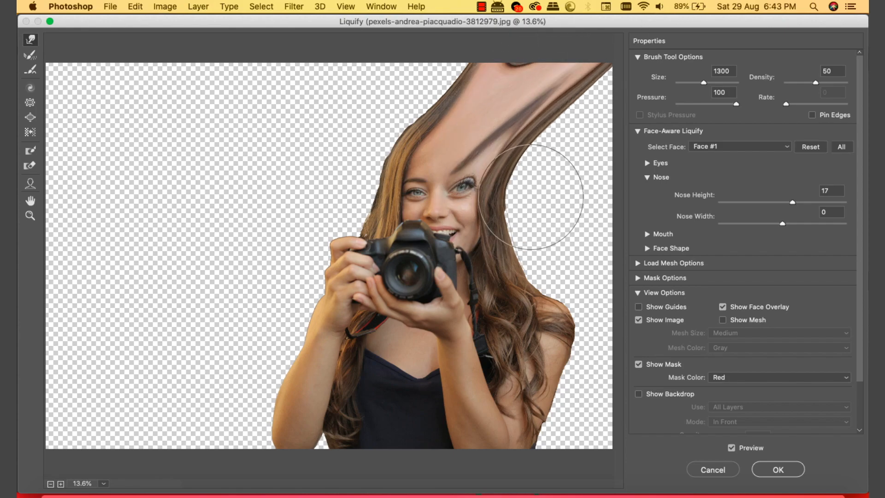
Step: Stretch the right-side hair, cheek and shoulder hair rightward past the canvas edge
drag(522, 181, 622, 175)
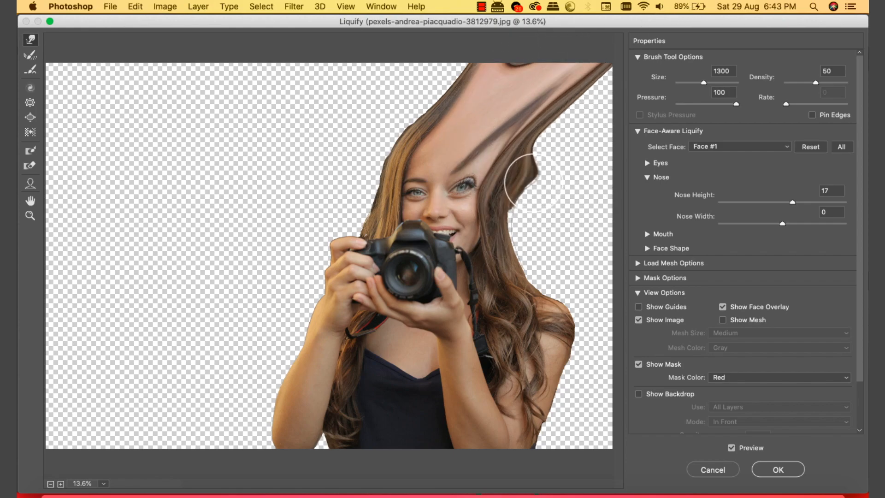
drag(472, 205, 629, 121)
mouse_move(563, 122)
mouse_down()
mouse_move(550, 139)
mouse_move(631, 76)
mouse_up()
drag(514, 214, 629, 226)
drag(566, 196, 555, 189)
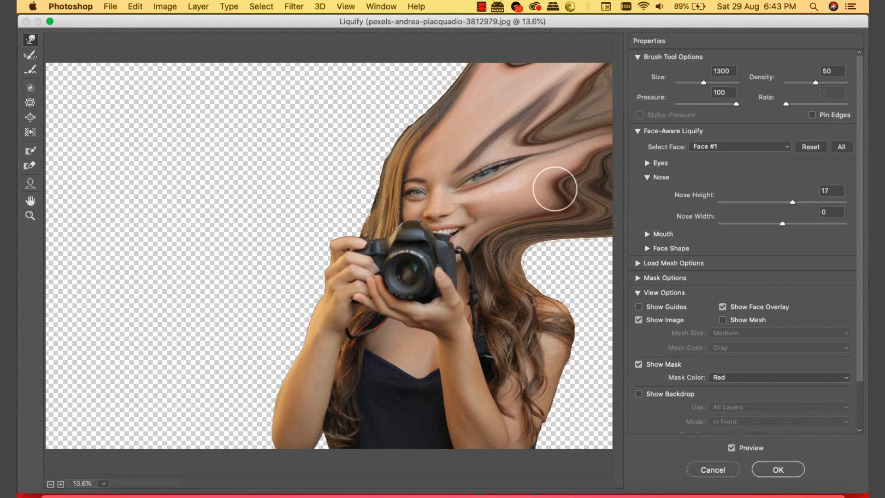
mouse_move(521, 259)
mouse_down()
mouse_move(560, 257)
mouse_move(577, 294)
mouse_move(627, 271)
mouse_up()
Step: Fill the right-edge notch and stretch the elbow leftward into spikes and a large lobe
drag(552, 369, 609, 426)
mouse_move(570, 392)
mouse_down()
mouse_move(601, 392)
mouse_move(572, 438)
mouse_up()
mouse_move(288, 439)
mouse_down()
mouse_move(179, 443)
mouse_move(209, 438)
mouse_up()
mouse_move(260, 386)
mouse_down()
mouse_move(194, 342)
mouse_move(236, 385)
mouse_move(139, 346)
mouse_up()
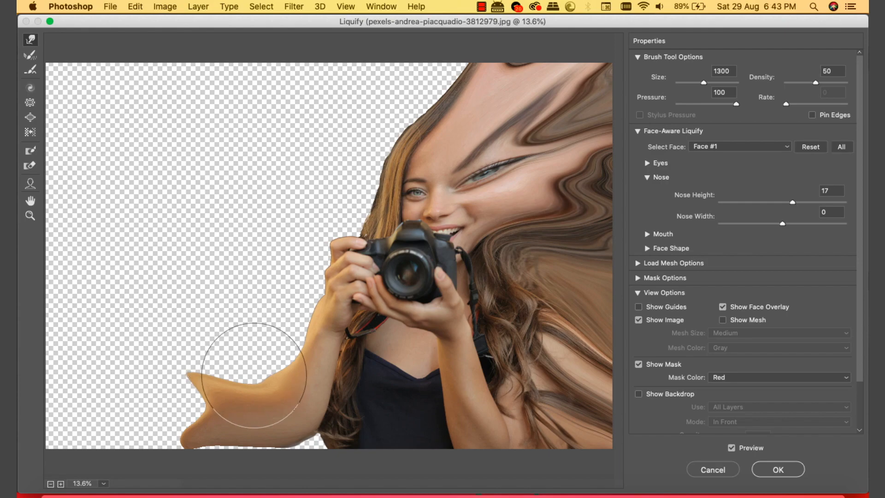
drag(253, 390, 208, 387)
drag(192, 418, 150, 414)
drag(245, 408, 208, 318)
Step: Pull the arm, hand, fingers, hair and camera top up-left into curved spikes
mouse_move(263, 340)
mouse_down()
mouse_move(186, 279)
mouse_move(196, 235)
mouse_up()
drag(295, 304, 244, 239)
drag(304, 276, 258, 143)
mouse_move(308, 225)
mouse_down()
mouse_move(269, 147)
mouse_move(239, 143)
mouse_up()
mouse_move(302, 247)
mouse_down()
mouse_move(298, 216)
mouse_move(246, 130)
mouse_up()
mouse_move(272, 264)
mouse_down()
mouse_move(253, 230)
mouse_move(248, 155)
mouse_up()
mouse_move(303, 224)
mouse_down()
mouse_move(301, 186)
mouse_move(265, 144)
mouse_up()
mouse_move(371, 221)
mouse_down()
mouse_move(353, 185)
mouse_move(287, 110)
mouse_up()
drag(329, 195, 264, 96)
drag(405, 203, 305, 104)
mouse_move(374, 196)
mouse_down()
mouse_move(347, 192)
mouse_move(261, 109)
mouse_up()
drag(319, 201, 312, 184)
Step: With a smaller warp brush, stretch the pink finger into a long, thick spike
key(bracketleft)
mouse_move(349, 221)
mouse_down()
mouse_move(293, 154)
mouse_move(374, 223)
mouse_move(295, 144)
mouse_up()
mouse_move(360, 244)
mouse_down()
mouse_move(298, 143)
mouse_move(282, 163)
mouse_up()
drag(339, 218, 280, 121)
drag(318, 187, 273, 119)
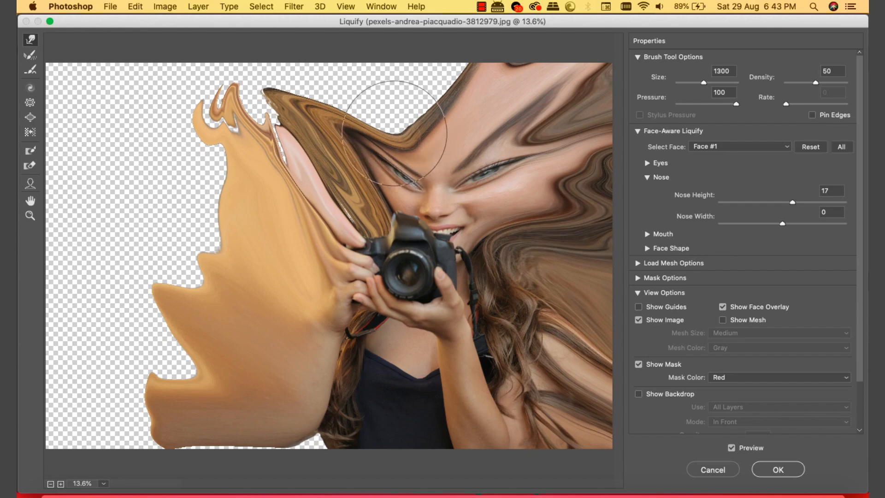
Step: With a larger brush, push the hair and forehead up to fill the top gap
key(bracketright)
drag(401, 139, 312, 28)
drag(377, 76, 363, 58)
drag(418, 131, 401, 35)
drag(443, 101, 438, 46)
mouse_move(381, 122)
mouse_down()
mouse_move(370, 76)
mouse_move(283, 151)
mouse_up()
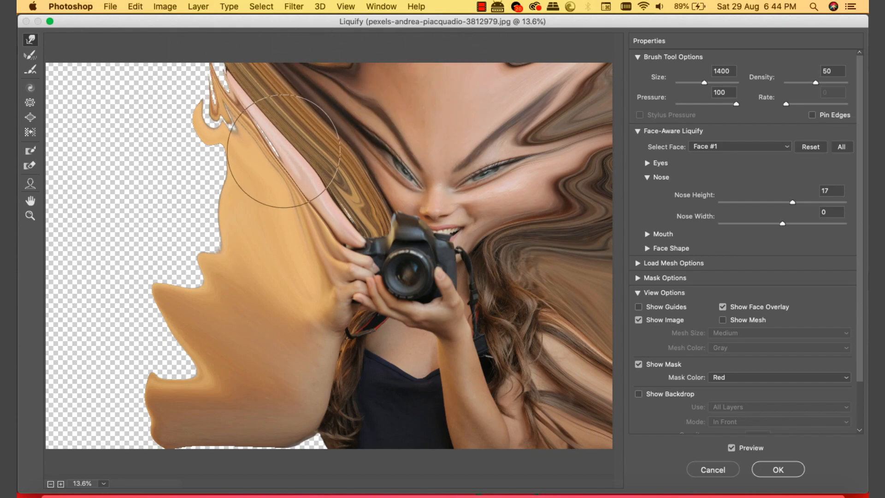
Step: Extend the bottom-left area leftward over the transparent edge, raising a long orange spike
drag(322, 428, 210, 491)
mouse_move(304, 464)
mouse_down()
mouse_move(273, 440)
mouse_move(19, 430)
mouse_up()
mouse_move(204, 396)
mouse_down()
mouse_move(123, 386)
mouse_move(67, 423)
mouse_up()
mouse_move(213, 368)
mouse_down()
mouse_move(21, 367)
mouse_move(113, 364)
mouse_move(51, 333)
mouse_up()
mouse_move(154, 328)
mouse_down()
mouse_move(107, 247)
mouse_move(88, 237)
mouse_up()
drag(152, 306, 19, 190)
Step: Smear the orange area over the remaining top-left and top-edge transparency, then apply Liquify
drag(184, 270, 32, 175)
drag(198, 259, 105, 215)
drag(162, 214, 53, 206)
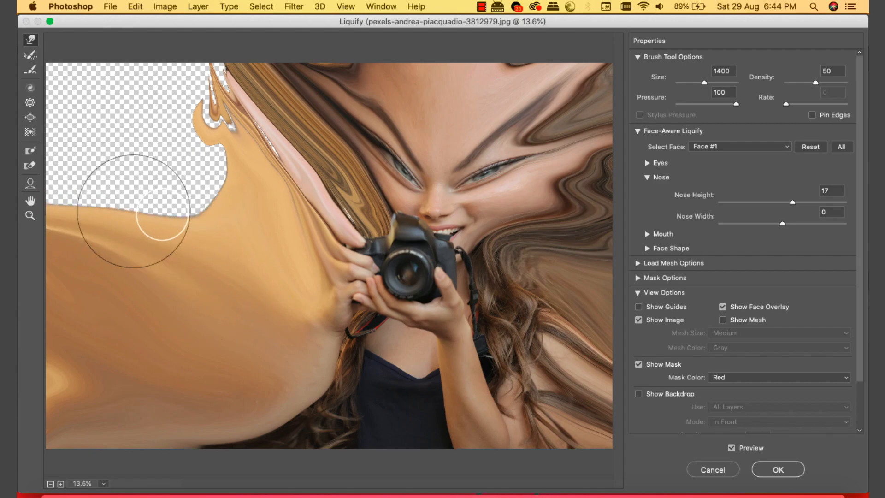
drag(261, 208, 48, 209)
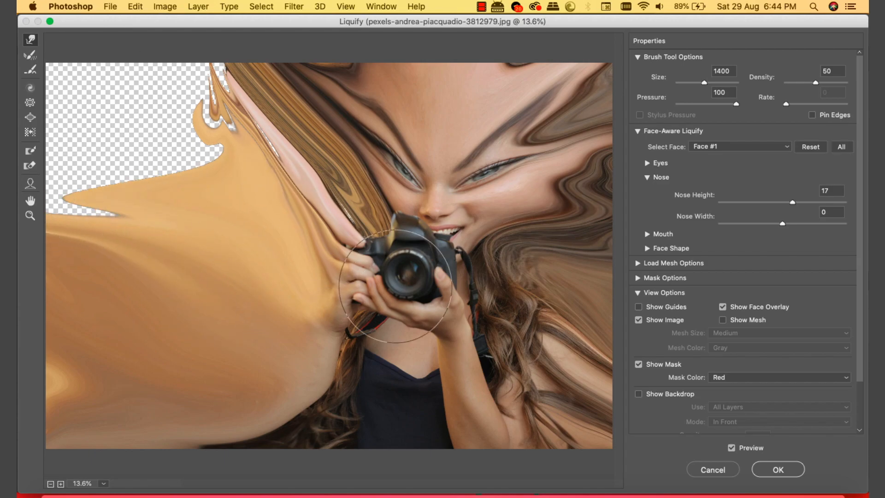
drag(111, 213, 19, 137)
drag(144, 173, 18, 77)
drag(142, 197, 27, 108)
mouse_move(240, 158)
mouse_down()
mouse_move(198, 129)
mouse_move(134, 140)
mouse_move(76, 115)
mouse_move(78, 68)
mouse_up()
drag(199, 133, 119, 39)
drag(215, 77, 204, 52)
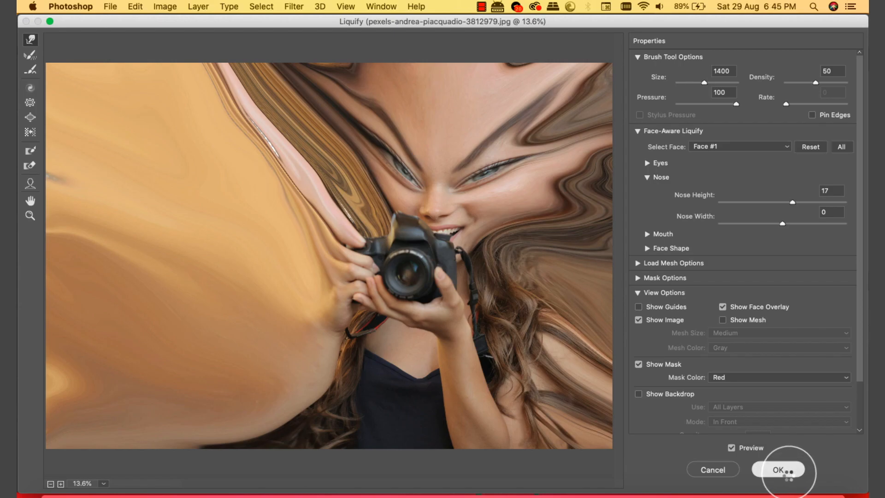
click(790, 480)
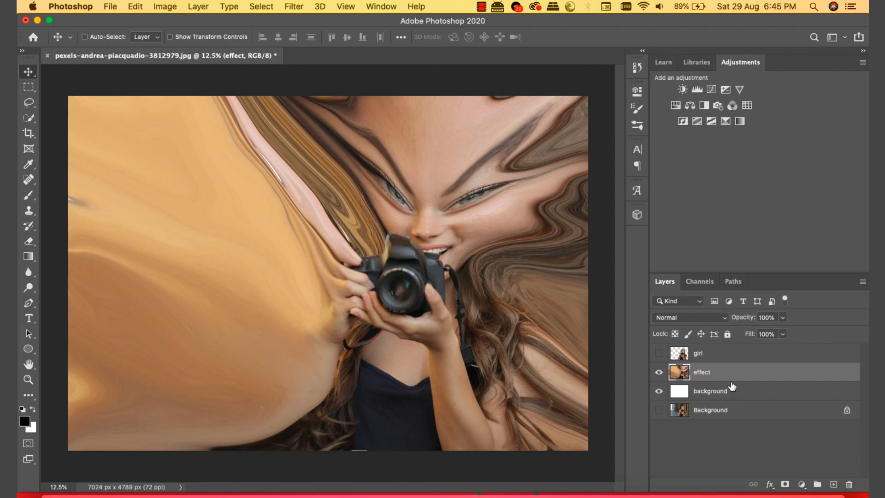
Step: Give 'effect' a black hide-all mask, show 'girl' again and give it a white mask
key(alt)
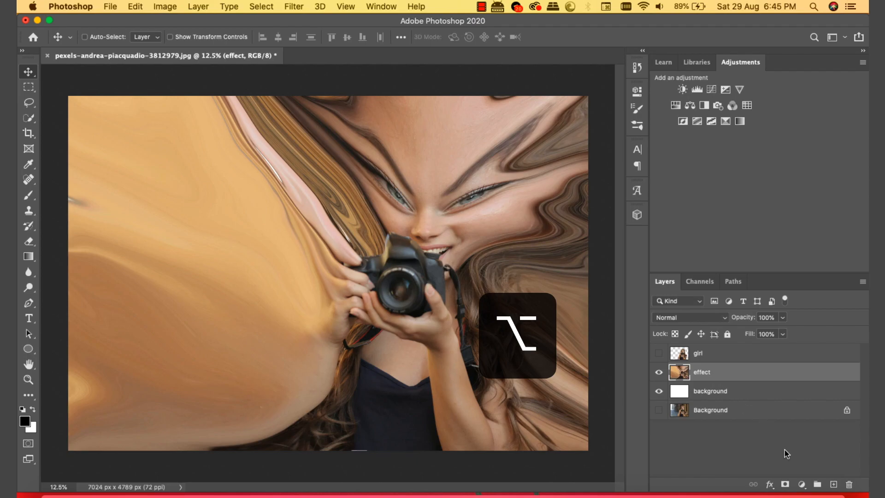
alt+click(785, 484)
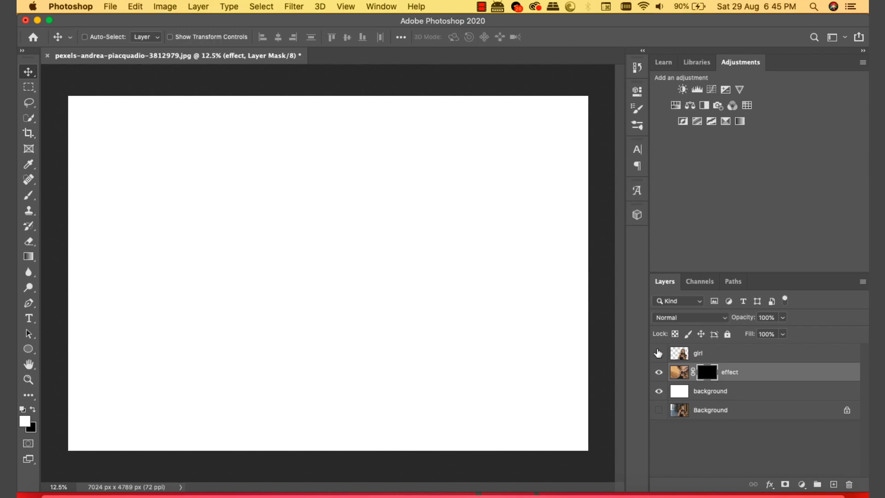
click(658, 353)
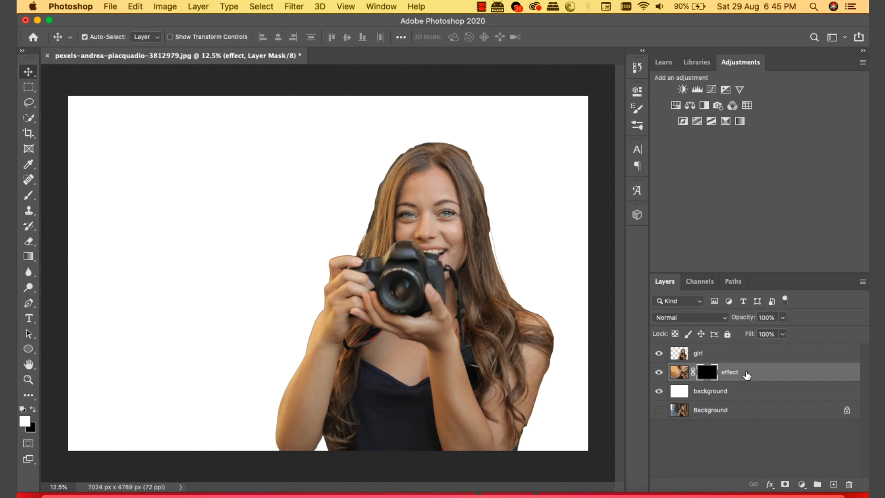
click(742, 353)
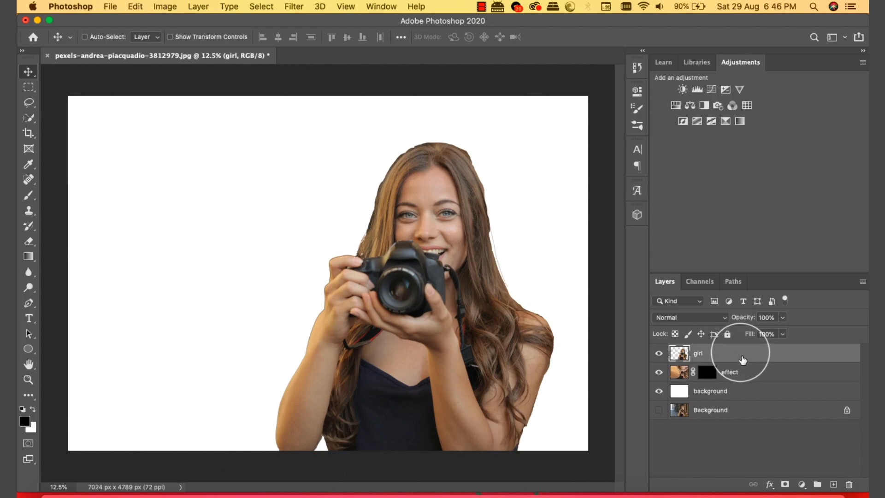
click(785, 483)
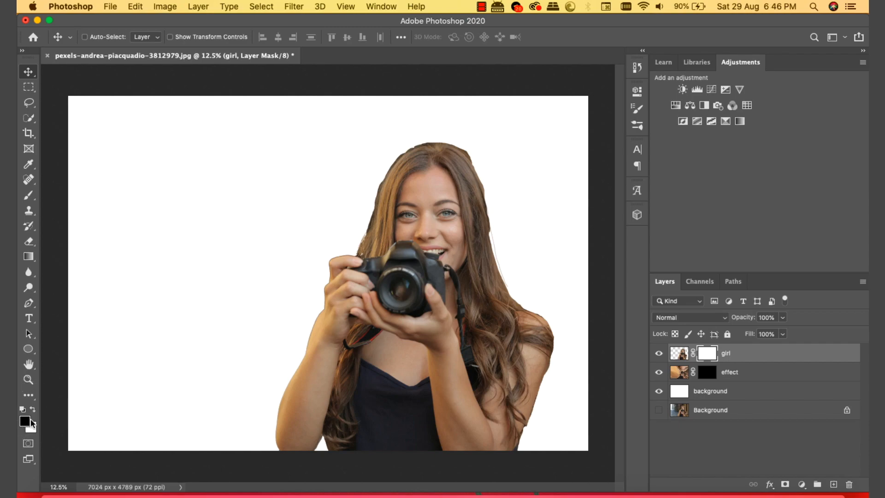
click(28, 195)
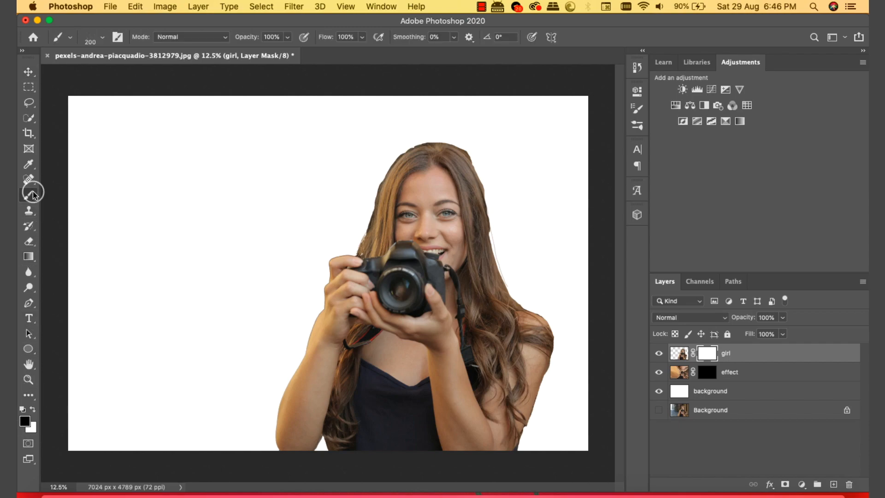
Step: With the Brush tool, scroll the brush preset picker down to the Broken Glass brushes
click(74, 194)
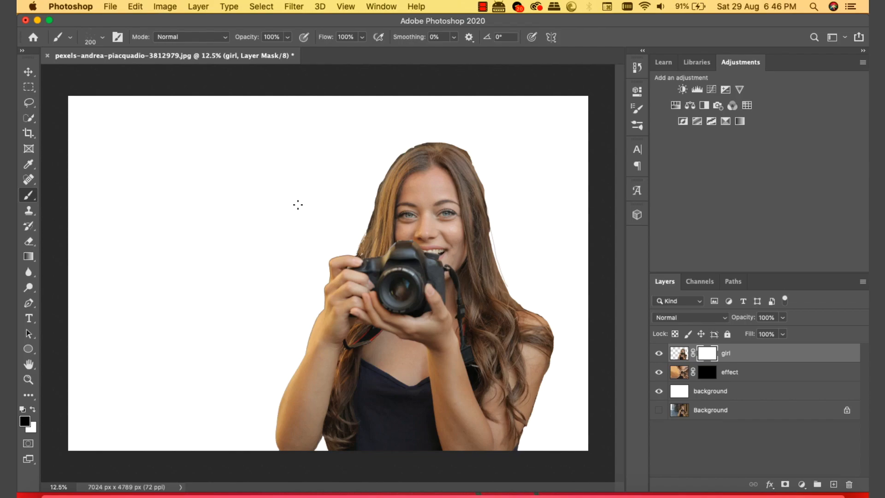
click(102, 39)
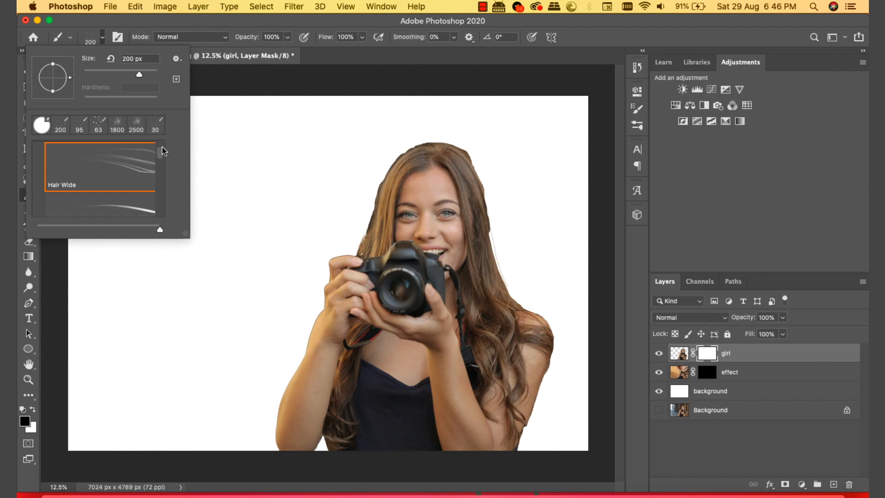
drag(162, 155, 161, 145)
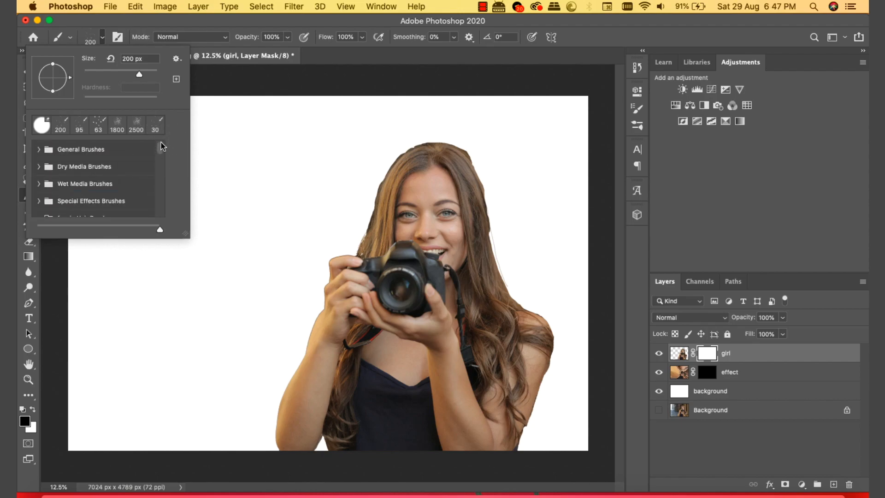
scroll(161, 146, down, 5)
scroll(159, 164, down, 3)
drag(185, 234, 355, 328)
scroll(328, 194, down, 10)
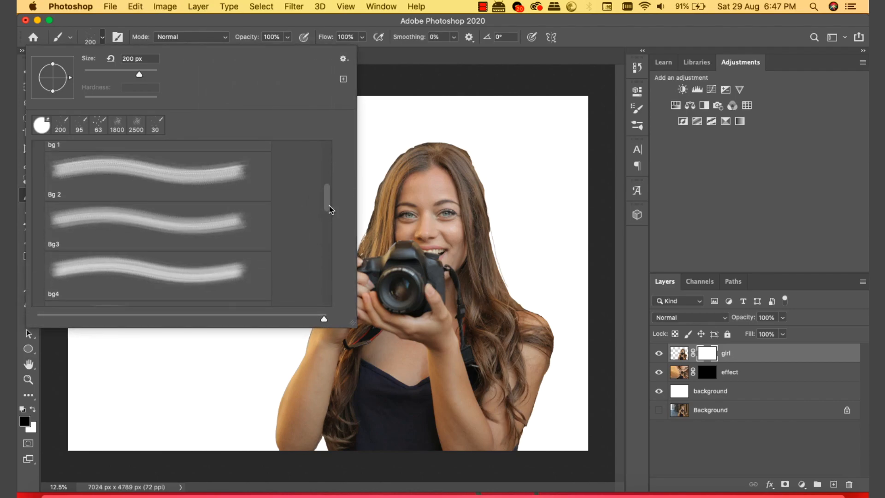
scroll(329, 239, down, 3)
Step: Try bg7, bg6 and bg8, settle on bg4 at 2500 px, then bring up Brush Settings
click(190, 214)
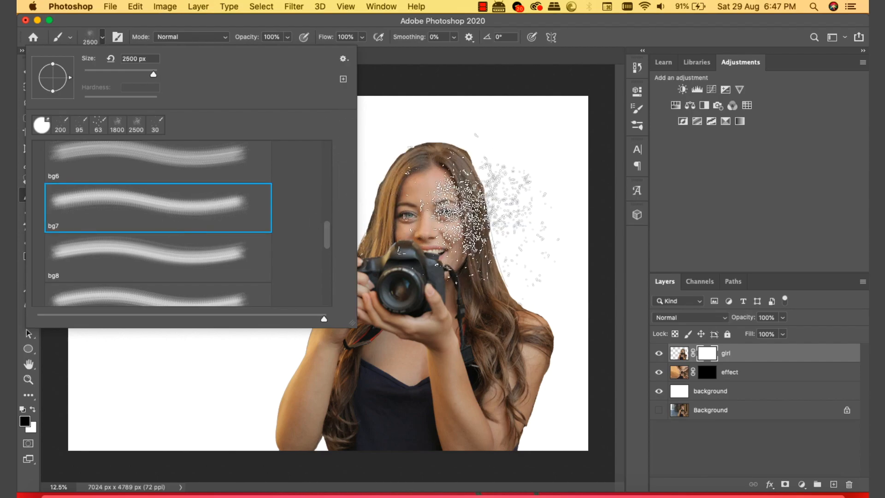
click(230, 162)
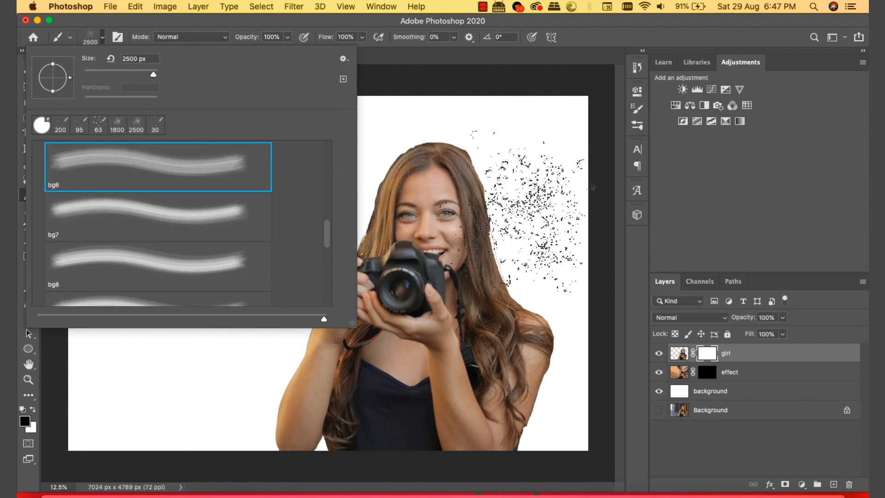
click(197, 267)
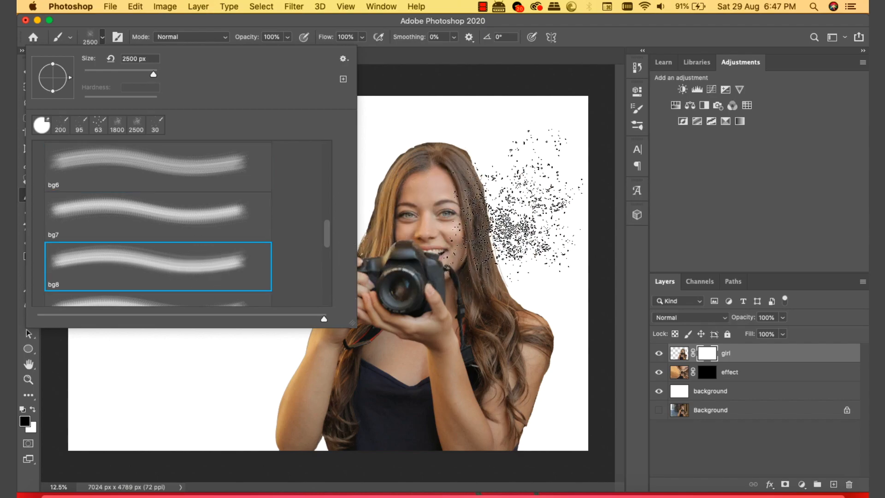
drag(327, 224, 328, 208)
click(190, 186)
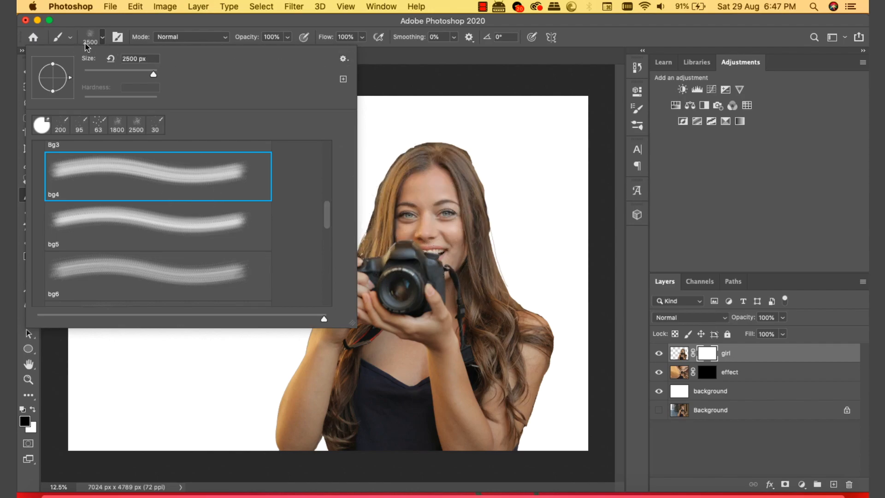
click(103, 39)
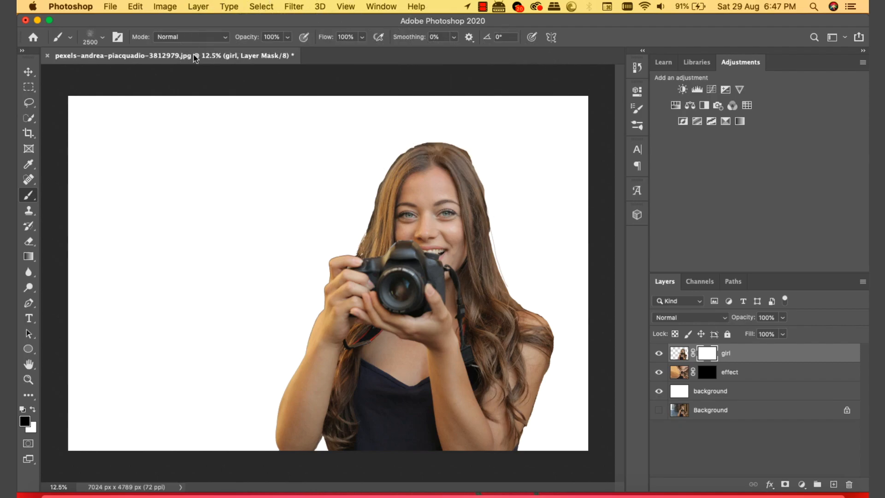
click(119, 38)
drag(558, 88, 745, 78)
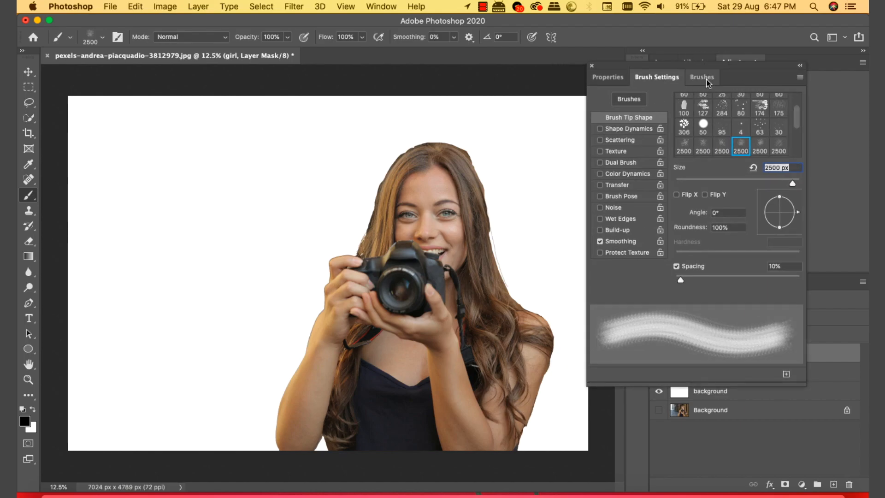
Step: Size the bg4 tip, angle it 17° to stamp cracks on the forearm, then turn it to 107°
click(706, 80)
click(660, 79)
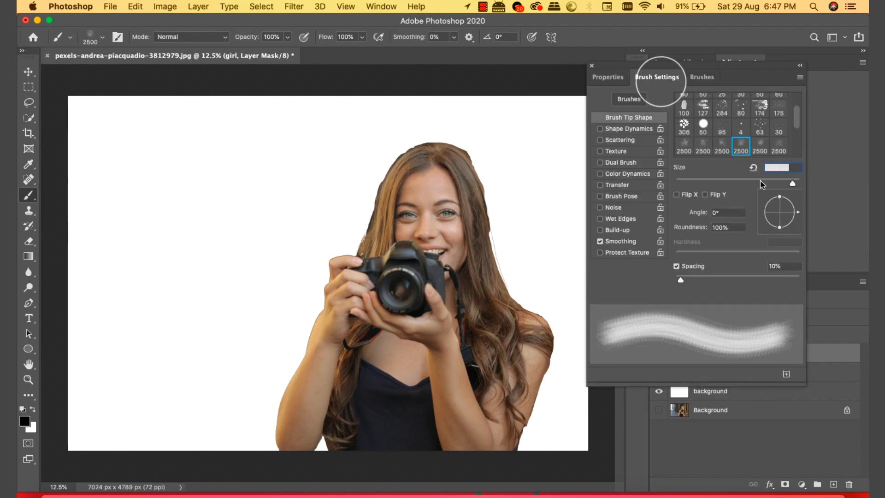
drag(793, 184, 778, 185)
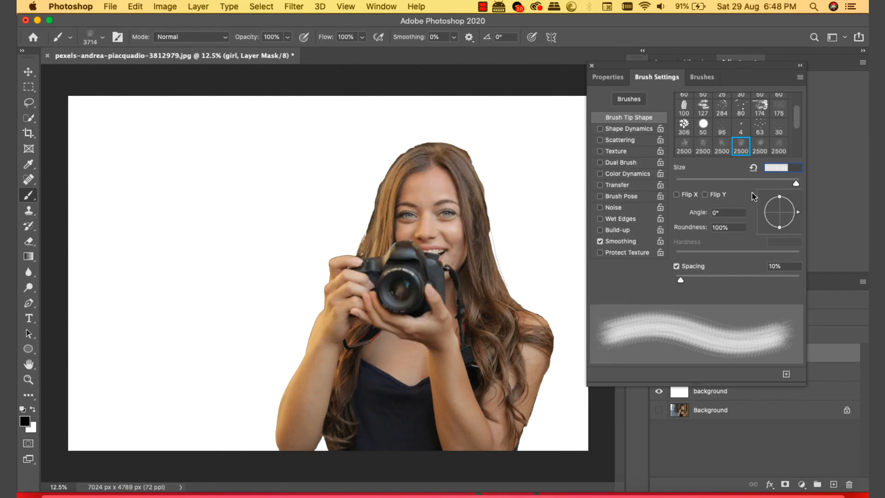
drag(798, 210, 798, 206)
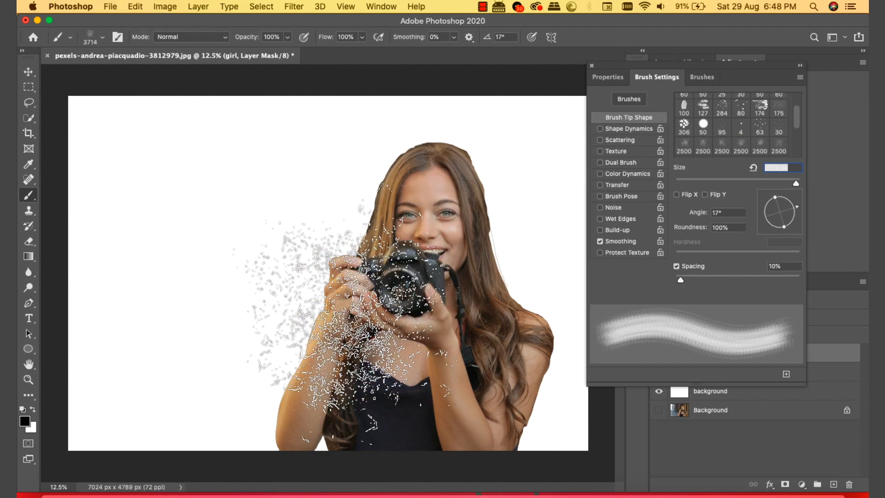
click(219, 375)
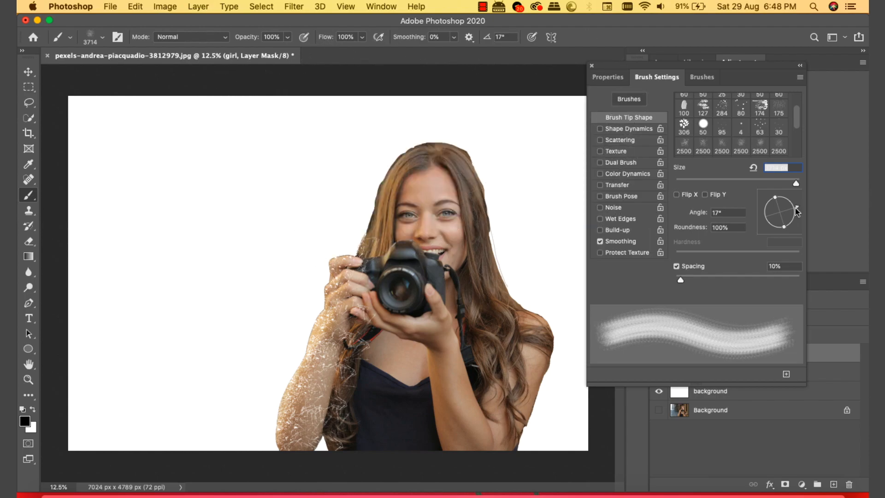
click(774, 195)
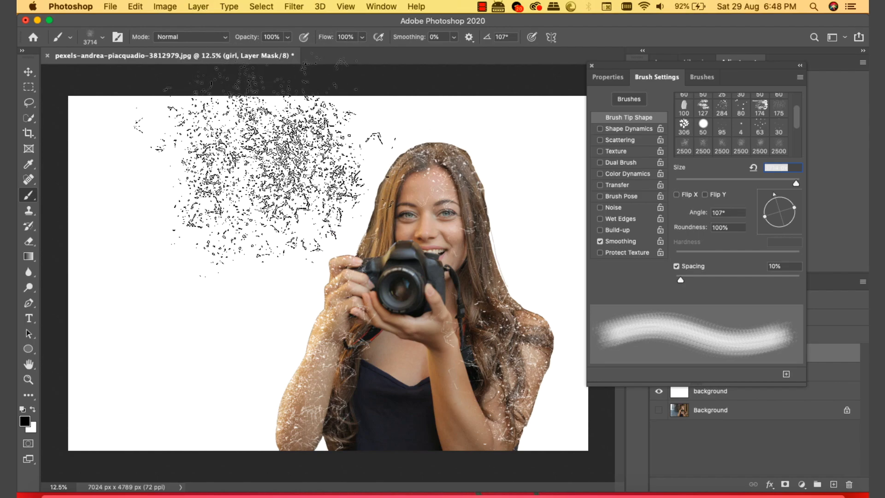
scroll(798, 110, up, 3)
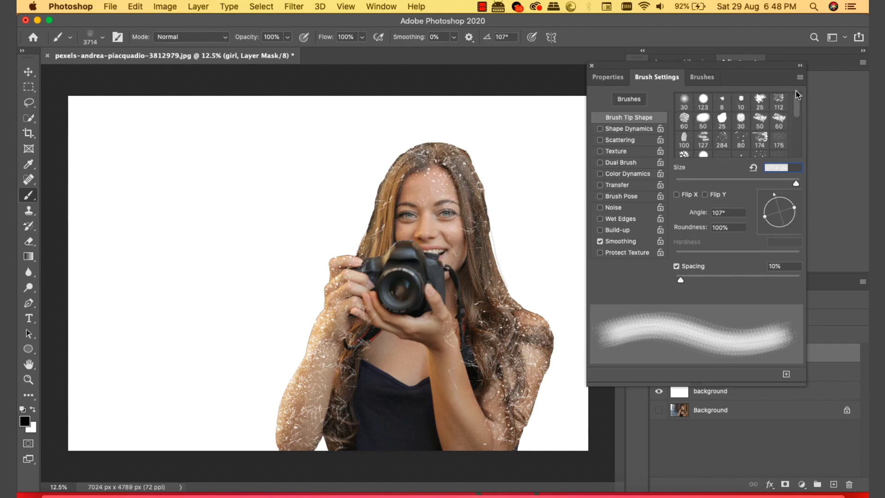
Step: Try brush tip 174 enlarged to 1800 px and angled -79°, then reset it
click(759, 138)
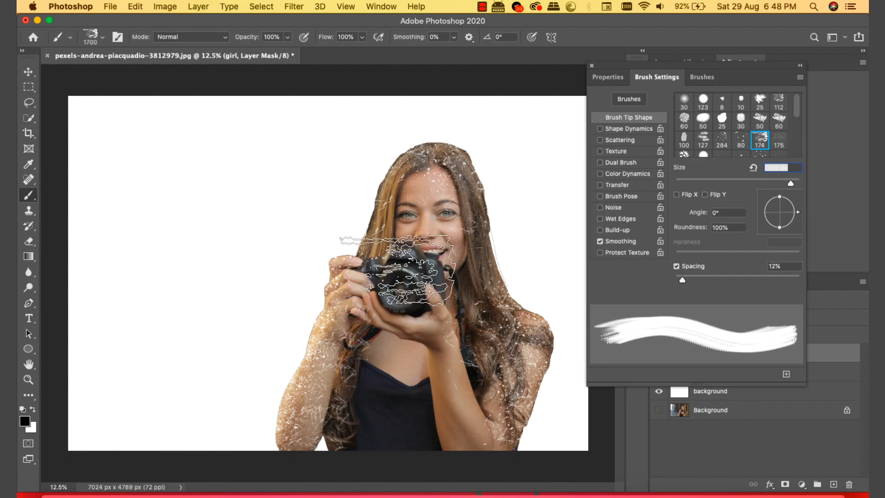
key(bracketright)
key(bracketright)
key(bracketright)
key(bracketright)
key(bracketright)
key(bracketright)
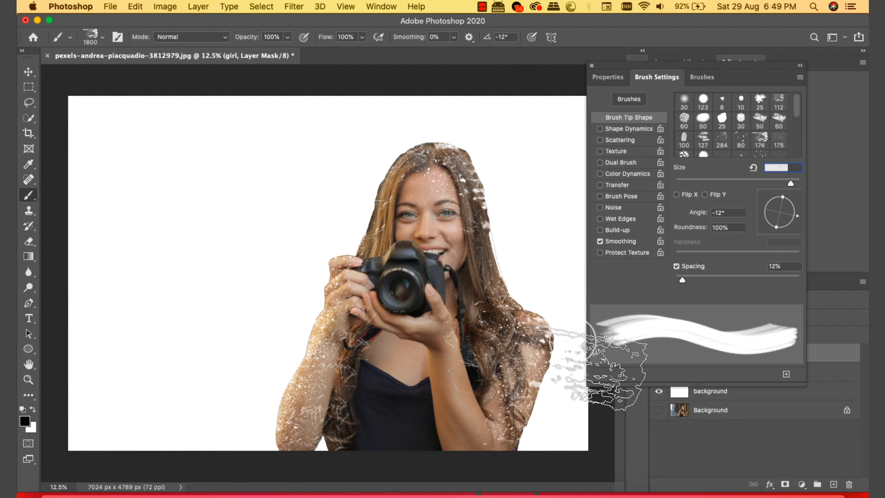
drag(803, 220, 771, 242)
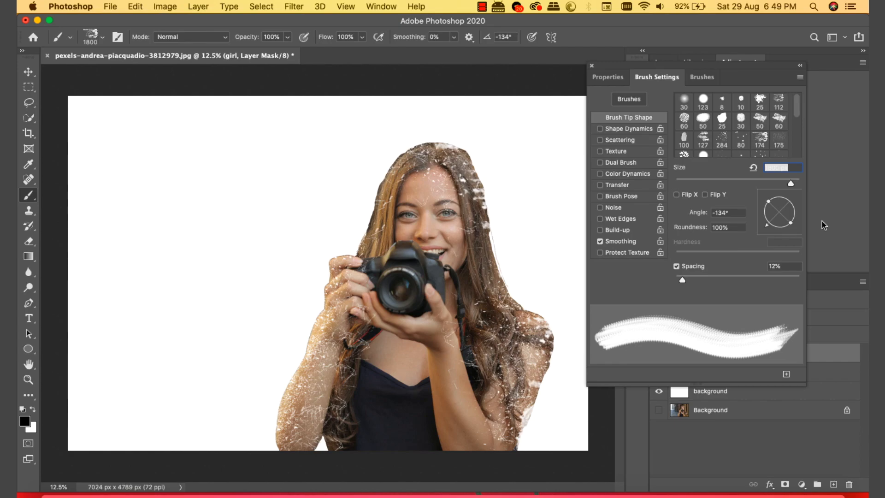
drag(769, 228, 783, 233)
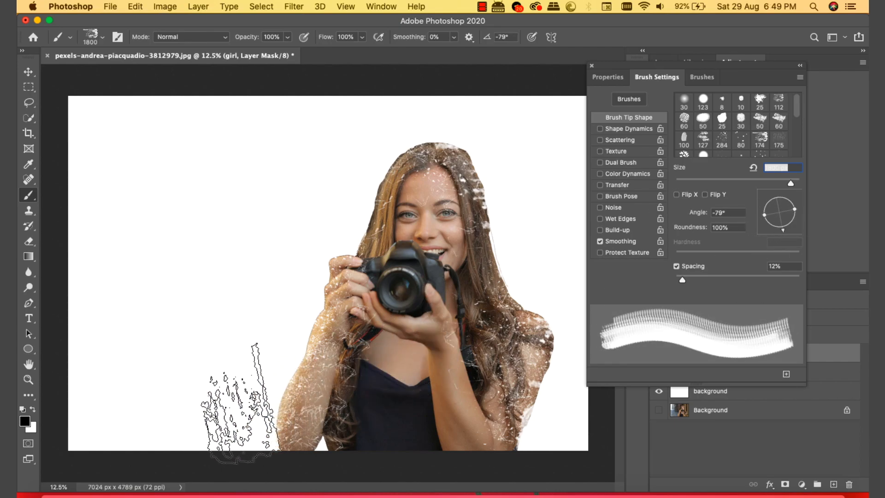
click(754, 143)
mouse_move(798, 110)
mouse_down()
mouse_move(799, 129)
mouse_move(800, 117)
mouse_up()
Step: Pick the 2500 dispersion tip at 1500 px and disperse the girl's forearm on her mask
click(703, 122)
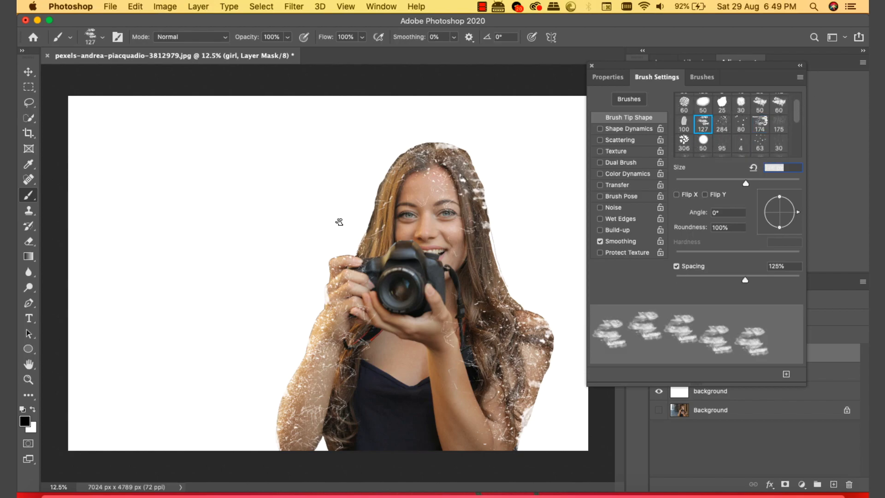
key(bracketright)
key(bracketright)
key(bracketright)
key(bracketright)
key(bracketright)
key(bracketright)
key(bracketright)
key(bracketright)
key(bracketright)
key(bracketright)
key(bracketright)
key(bracketright)
drag(798, 215, 795, 200)
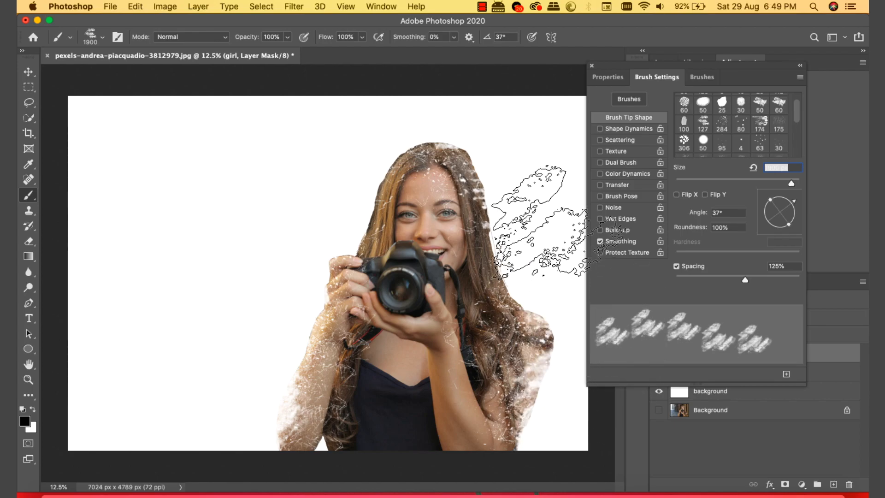
scroll(737, 124, down, 1)
click(684, 147)
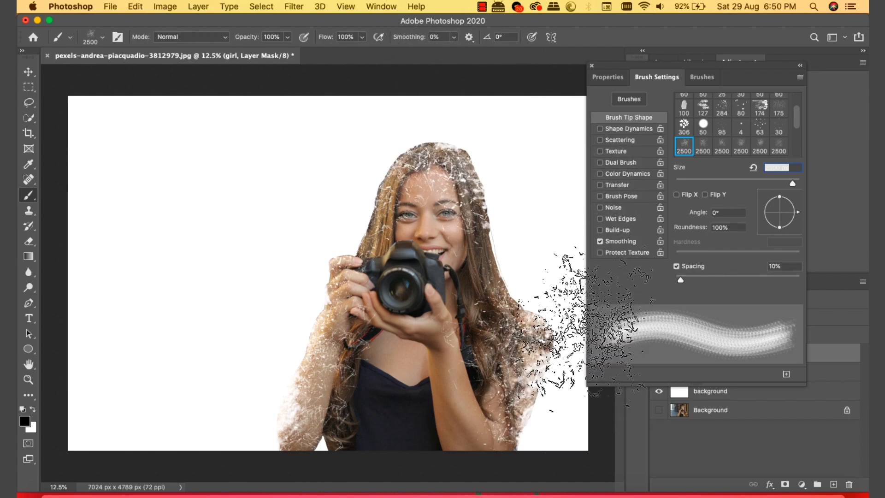
click(800, 68)
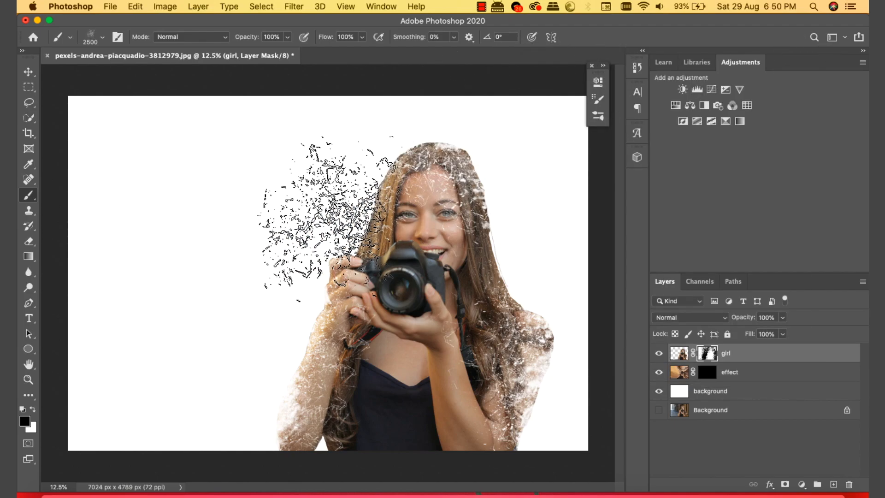
key(bracketleft)
key(bracketleft)
key(bracketleft)
key(bracketleft)
key(bracketleft)
key(bracketleft)
key(bracketleft)
key(bracketleft)
key(bracketleft)
key(bracketleft)
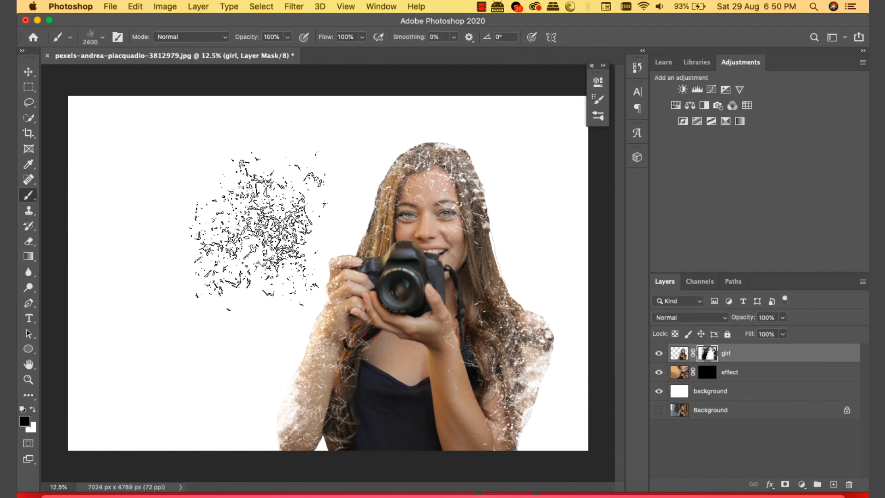
mouse_move(247, 389)
mouse_down()
mouse_move(269, 399)
mouse_move(271, 411)
mouse_move(294, 392)
mouse_move(299, 424)
mouse_move(313, 406)
mouse_move(315, 357)
mouse_up()
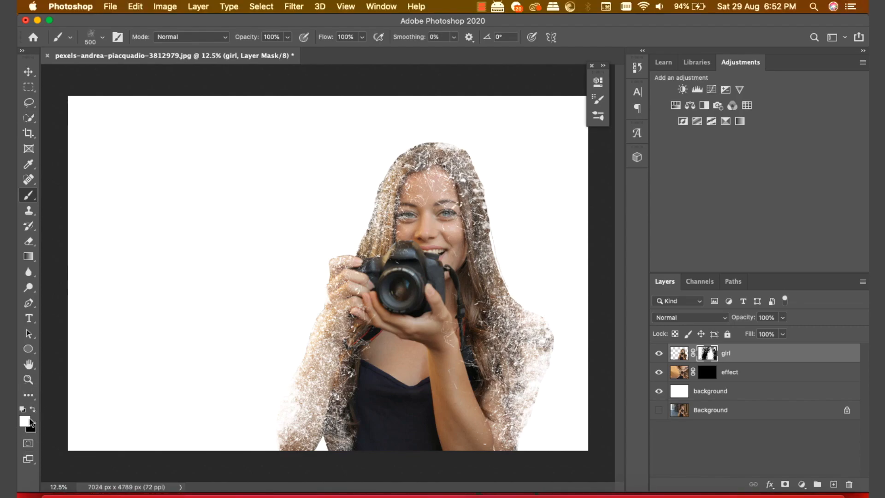
Step: Keep the regular Brush tool and compare 2500 dispersion tips, returning to the first one
right_click(32, 199)
click(70, 192)
click(101, 38)
click(118, 37)
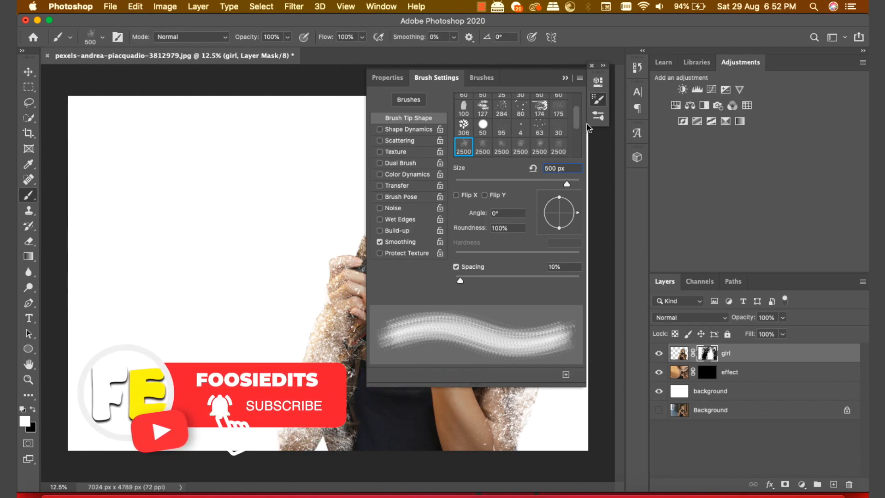
mouse_move(578, 124)
mouse_down()
mouse_move(578, 152)
mouse_move(578, 129)
mouse_up()
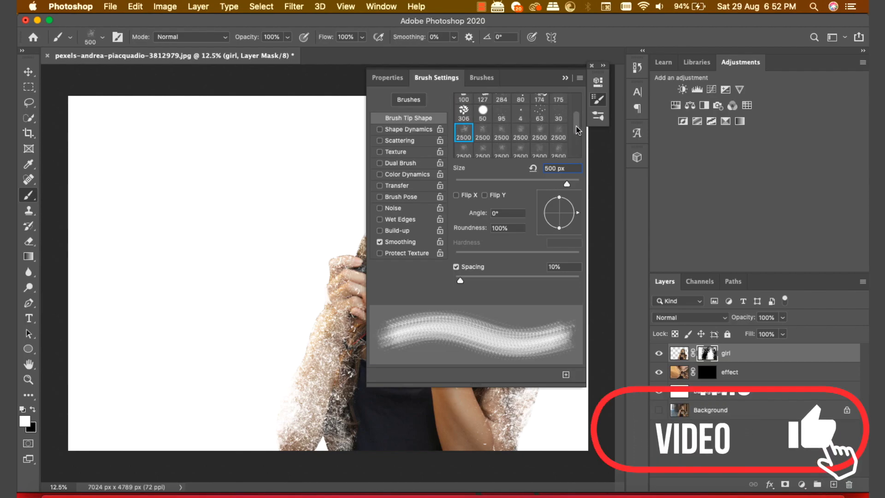
click(564, 133)
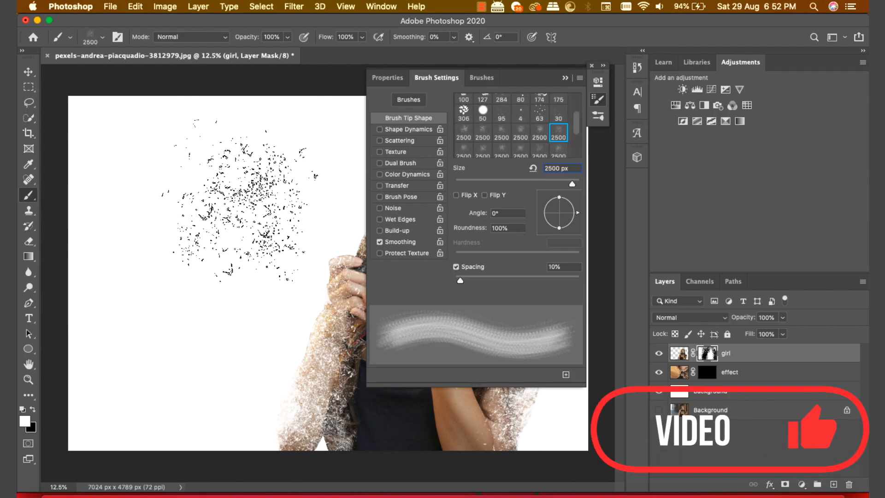
click(482, 133)
click(463, 139)
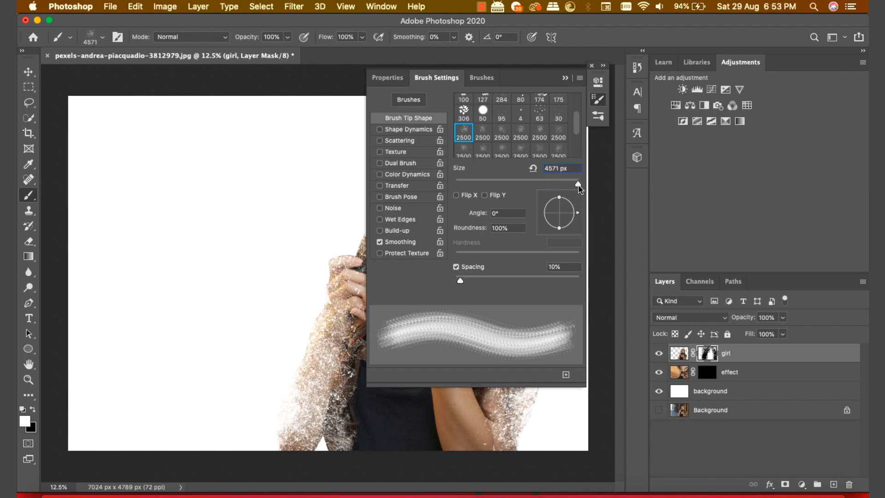
click(565, 77)
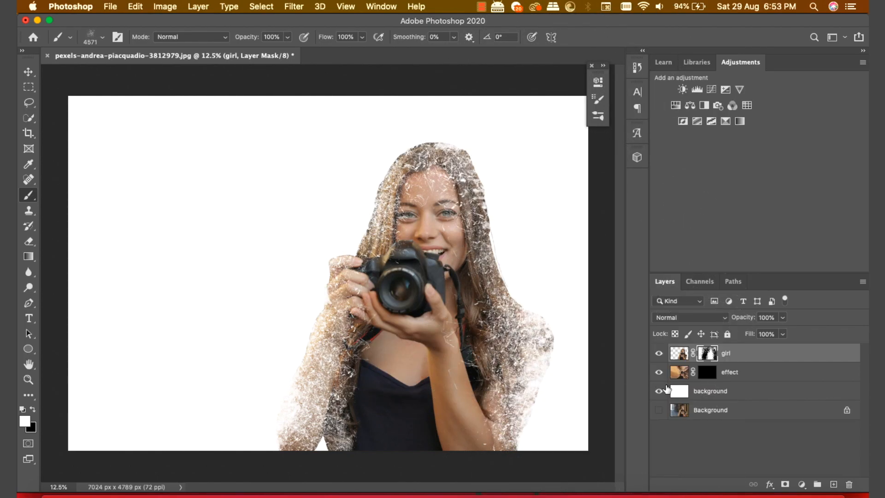
Step: On the effect layer's mask, stamp fragments around the girl, beside and above her head
click(708, 372)
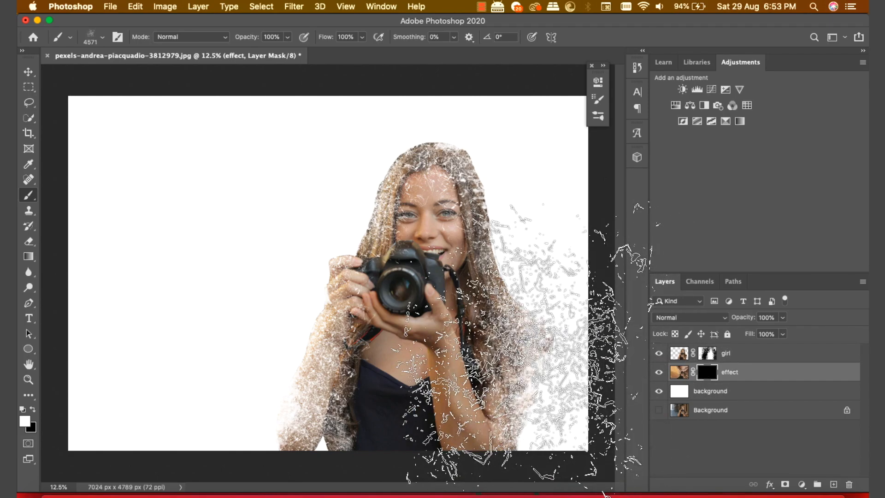
click(418, 268)
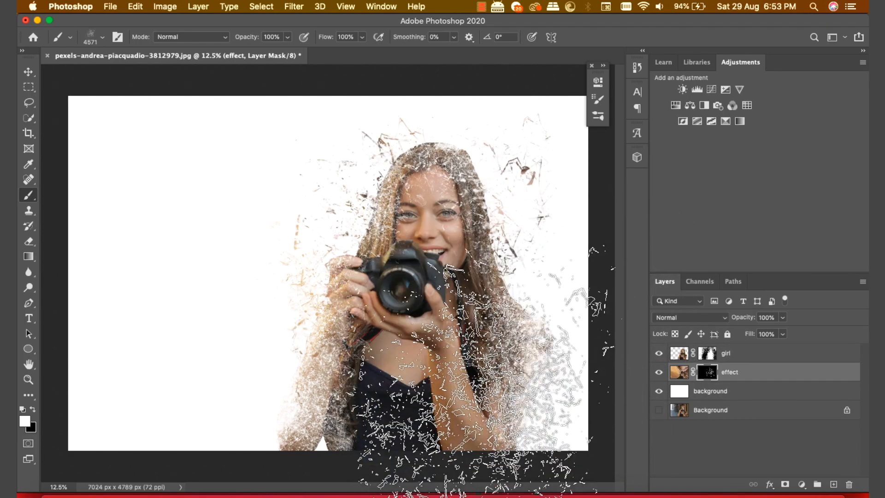
click(325, 341)
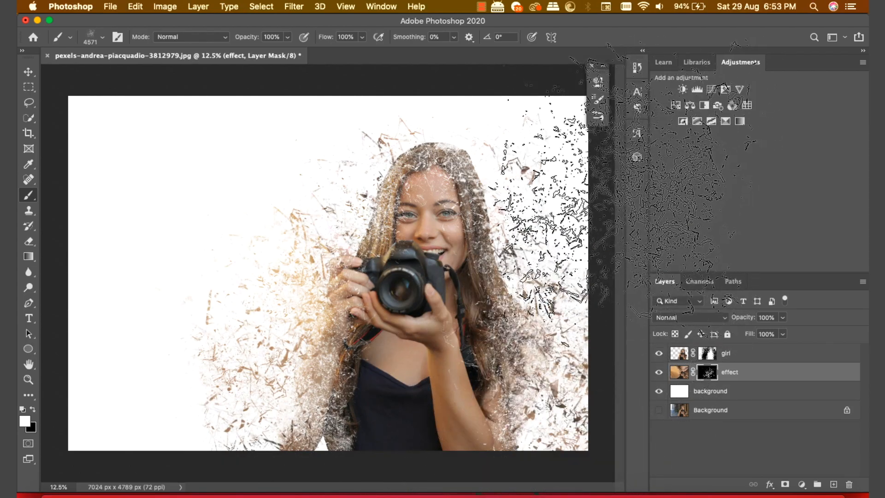
click(577, 191)
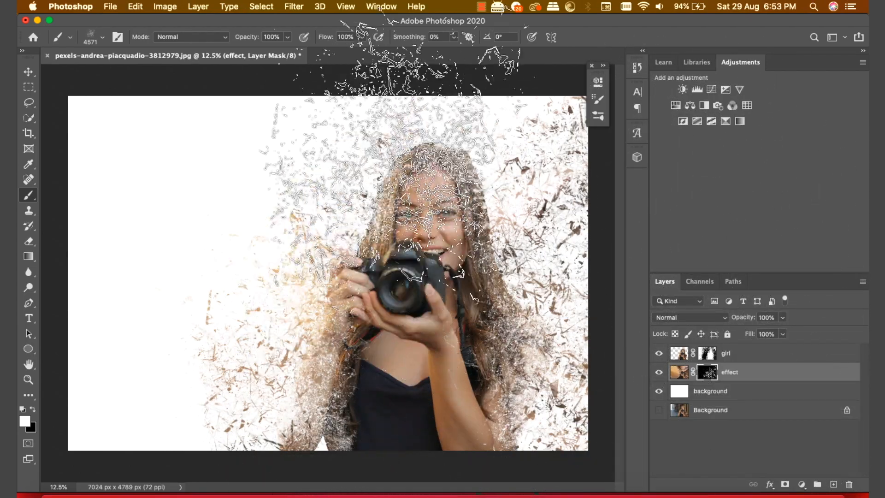
key(bracketleft)
key(bracketleft)
key(bracketleft)
key(bracketleft)
key(bracketleft)
key(bracketleft)
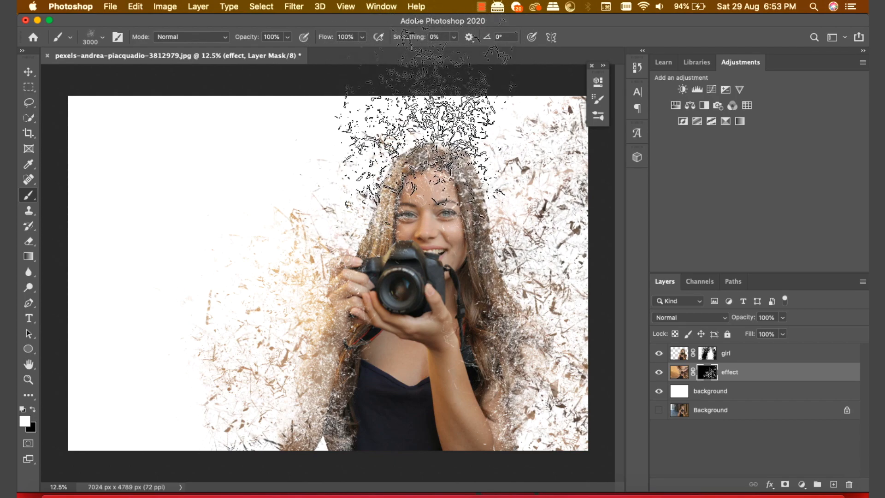
click(437, 133)
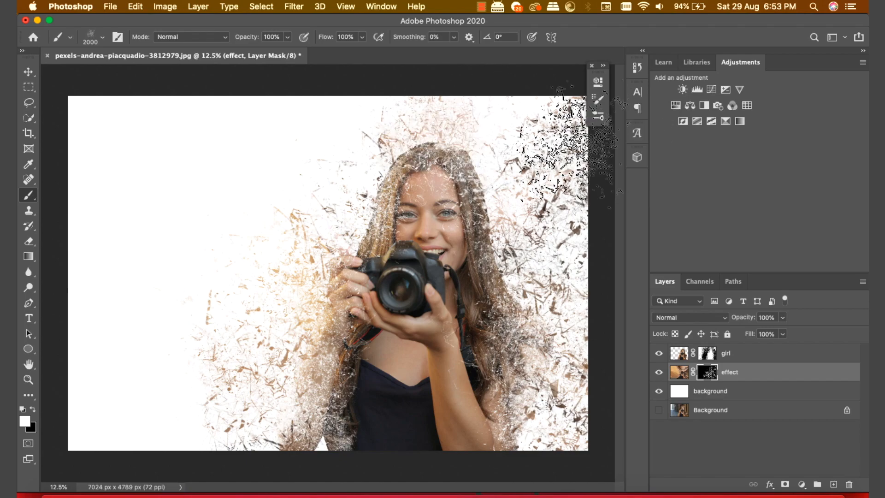
click(530, 137)
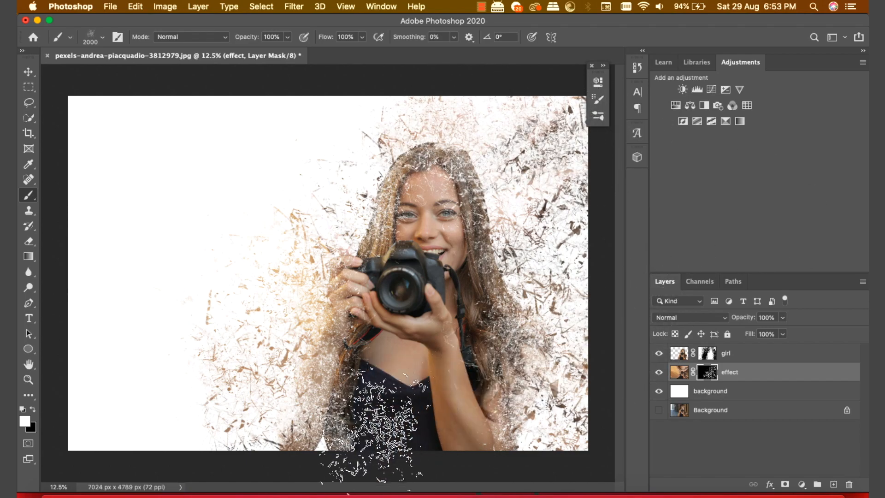
Step: At 3500 px, add particles left of the hair and, with a tilted tip, at the bottom-left
key(bracketleft)
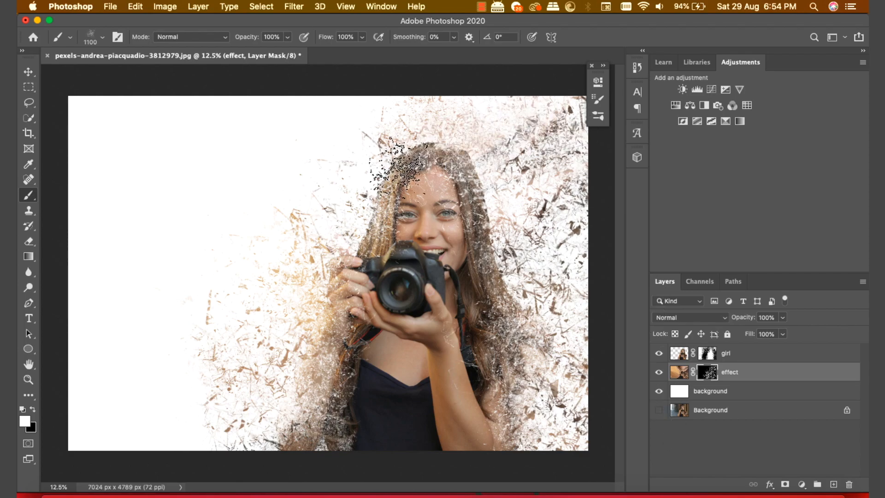
key(bracketright)
key(bracketright)
key(bracketright)
key(bracketright)
key(bracketright)
key(bracketright)
key(bracketright)
key(bracketright)
key(bracketright)
key(bracketright)
key(bracketright)
key(bracketright)
key(bracketright)
key(bracketright)
key(bracketright)
key(bracketright)
key(bracketright)
key(bracketright)
key(bracketright)
key(bracketright)
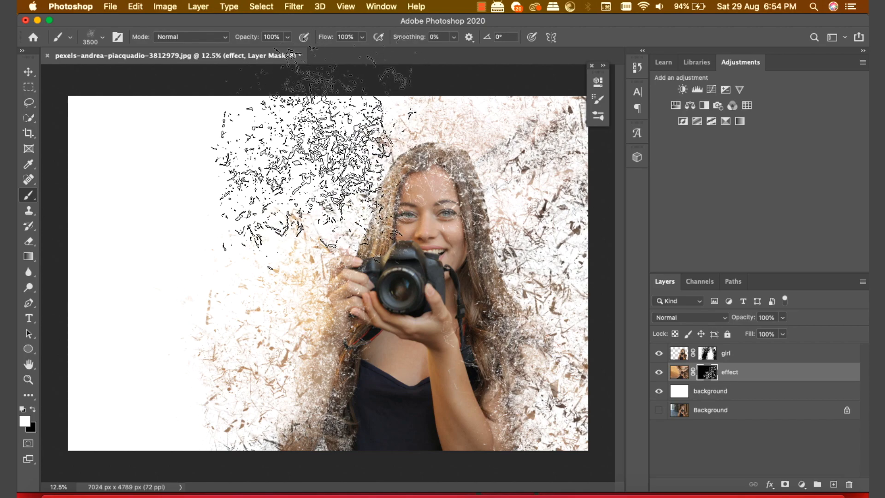
click(305, 151)
click(598, 100)
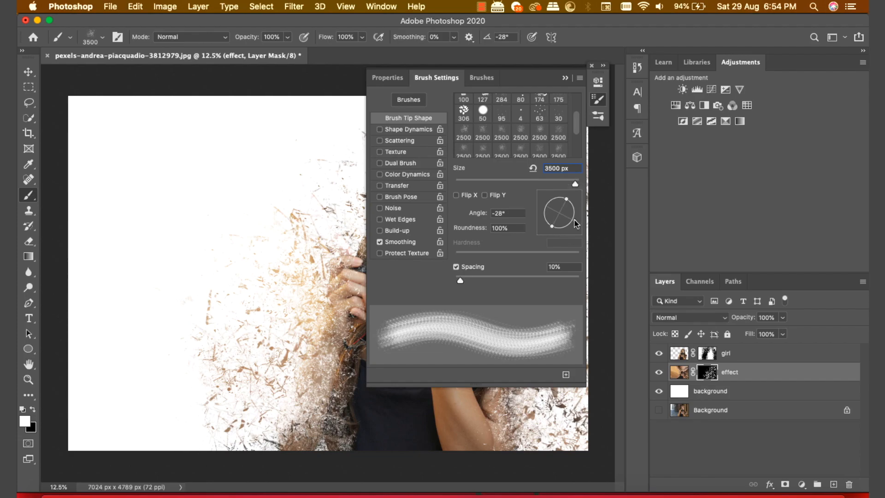
click(566, 79)
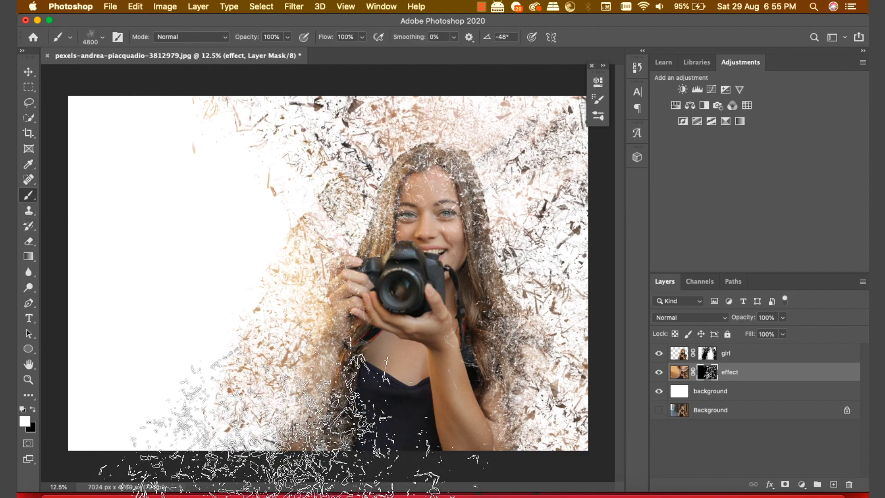
click(210, 478)
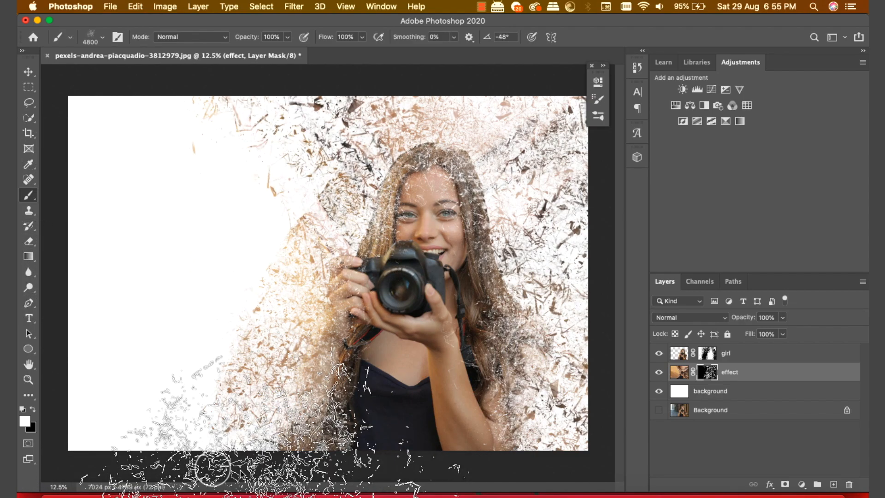
Step: Switch to a different 2500 dispersion tip and stamp more debris at the bottom-left and left
key(v)
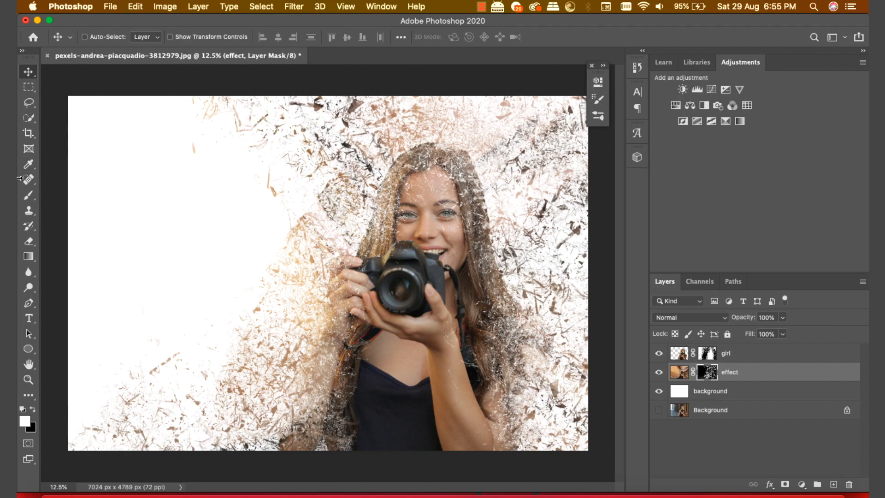
click(31, 199)
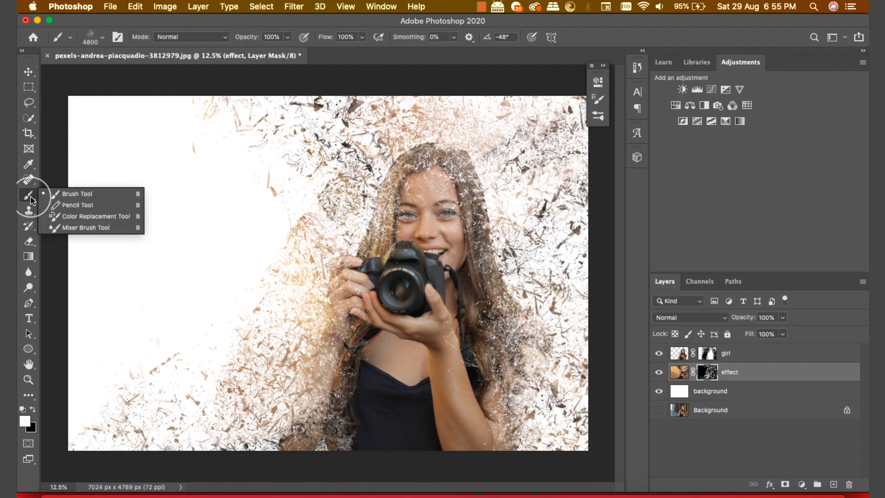
click(70, 198)
click(102, 38)
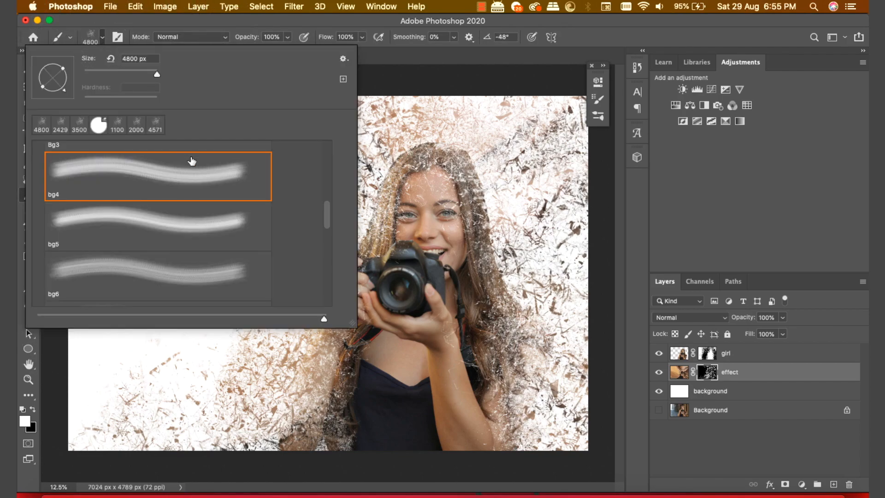
scroll(323, 214, up, 2)
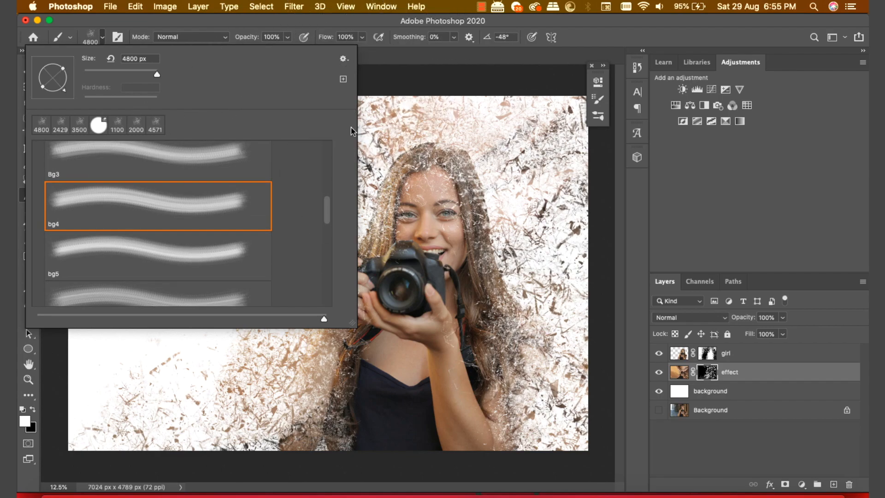
click(596, 99)
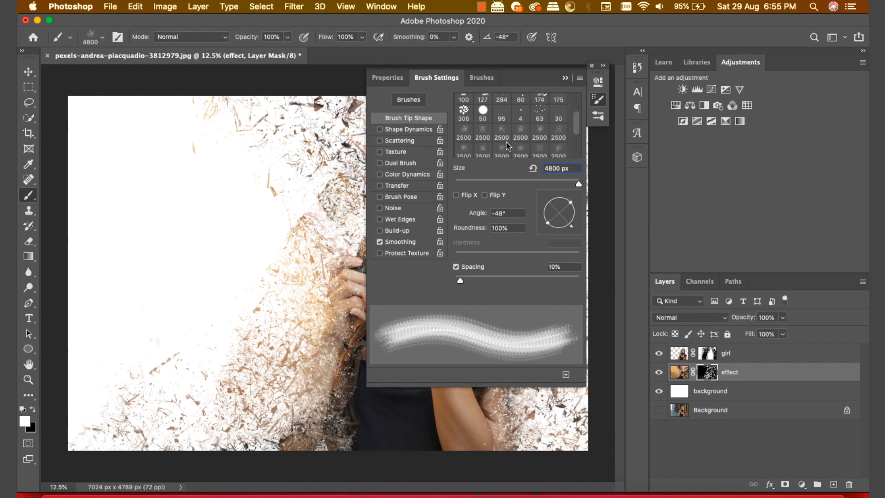
drag(578, 120, 578, 128)
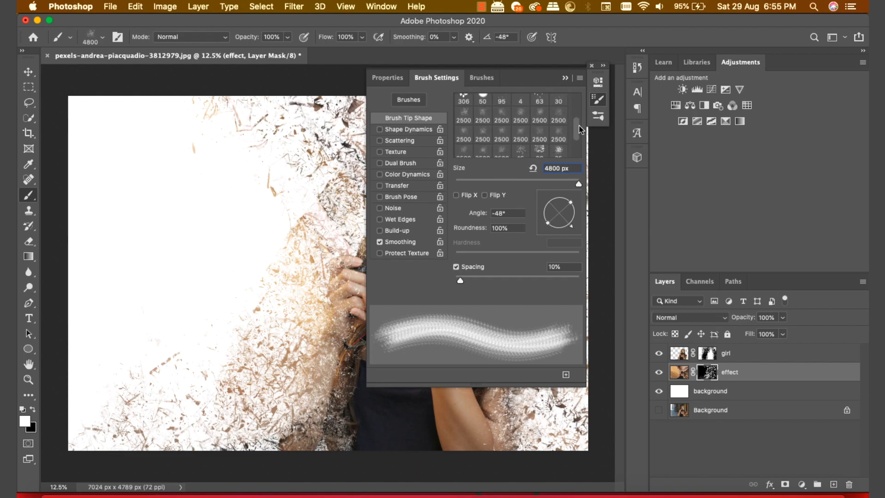
click(467, 130)
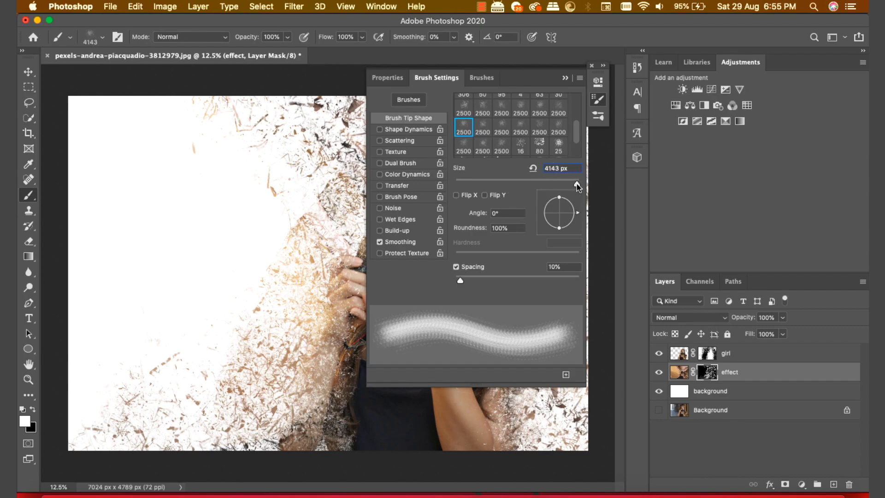
click(565, 79)
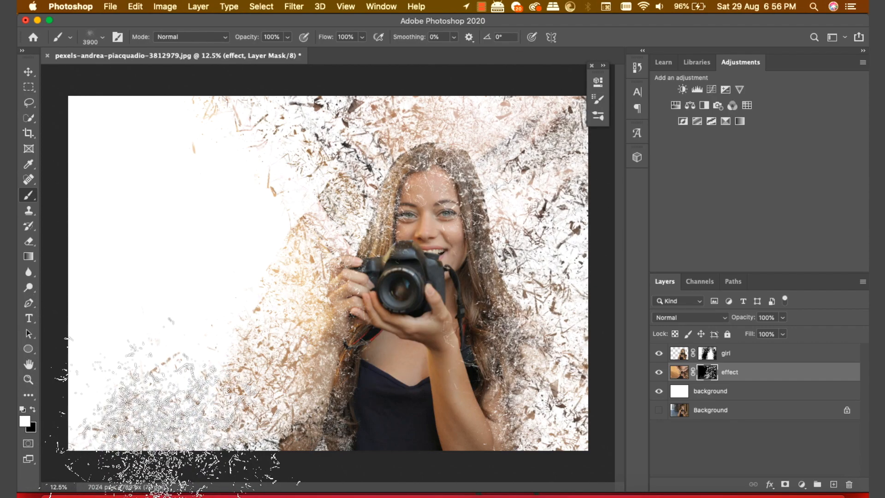
click(177, 449)
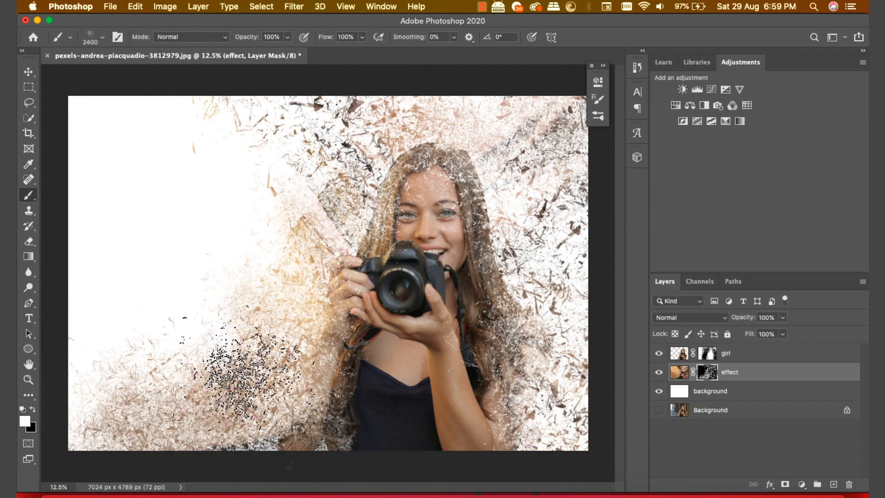
mouse_move(272, 249)
mouse_down()
mouse_move(298, 165)
mouse_move(259, 152)
mouse_move(263, 170)
mouse_move(280, 168)
mouse_up()
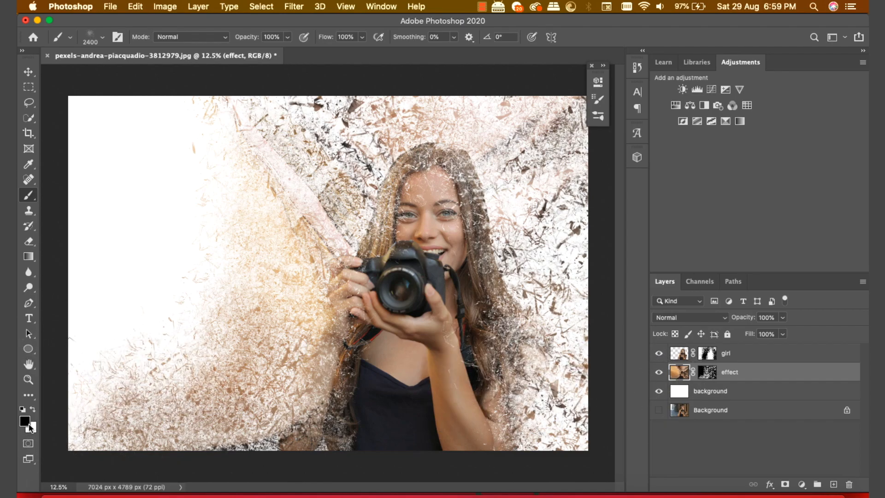
Step: Set up the Mixer Brush with Wet 25%, Load 45% and Mix 100%
click(30, 195)
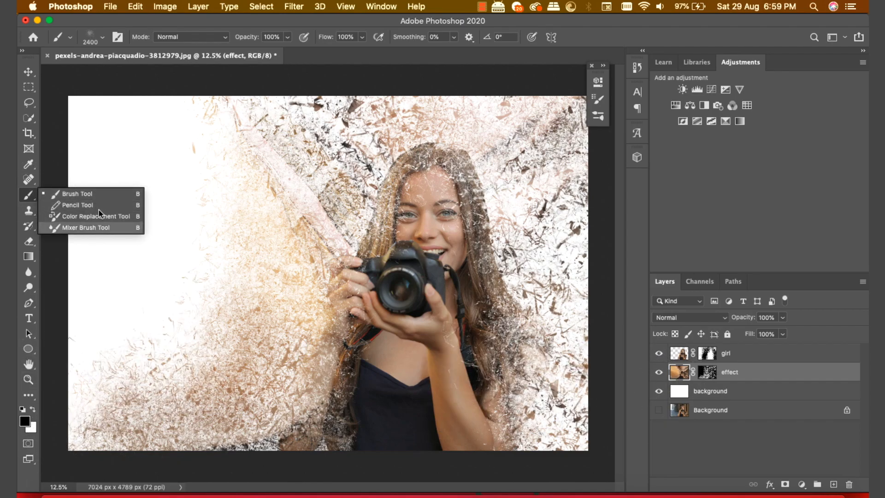
click(103, 227)
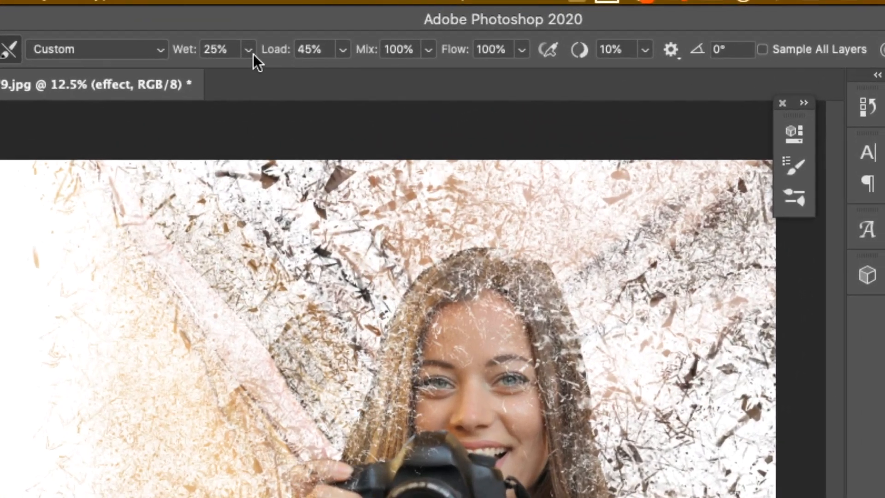
click(309, 39)
drag(305, 49, 306, 49)
mouse_move(230, 77)
mouse_down()
mouse_move(343, 80)
mouse_move(234, 77)
mouse_up()
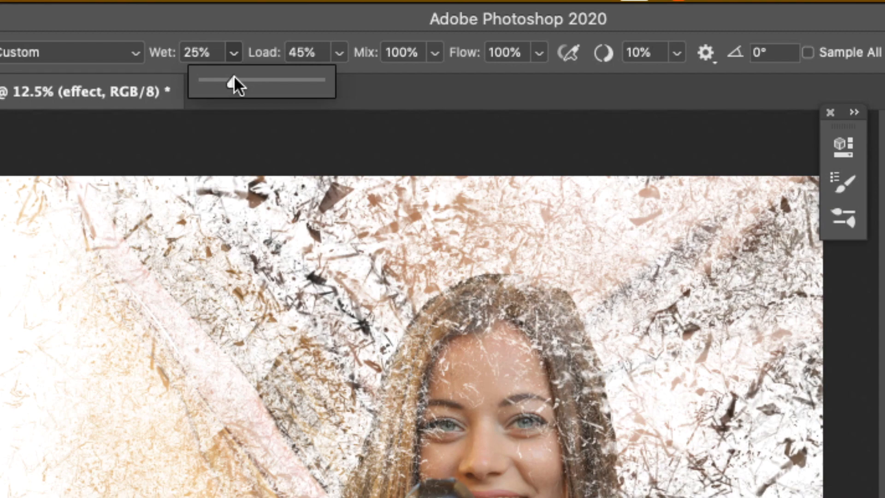
click(350, 50)
mouse_move(336, 87)
mouse_down()
mouse_move(369, 97)
mouse_move(342, 99)
mouse_up()
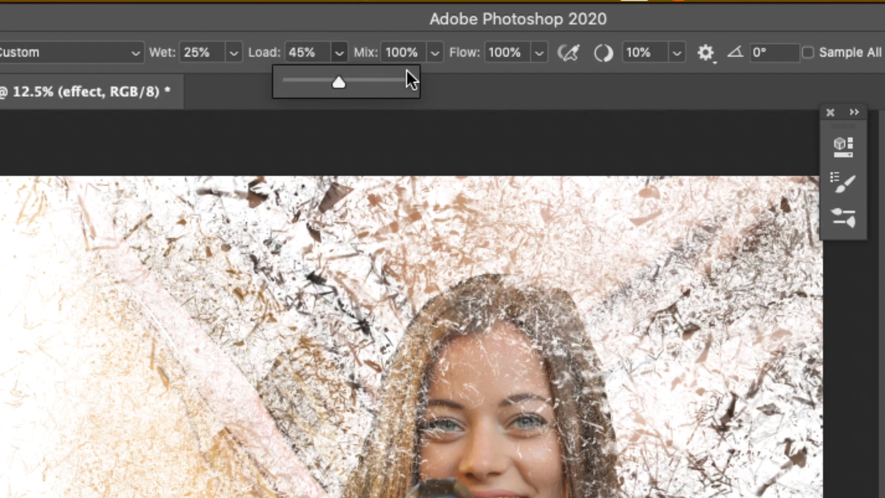
click(433, 53)
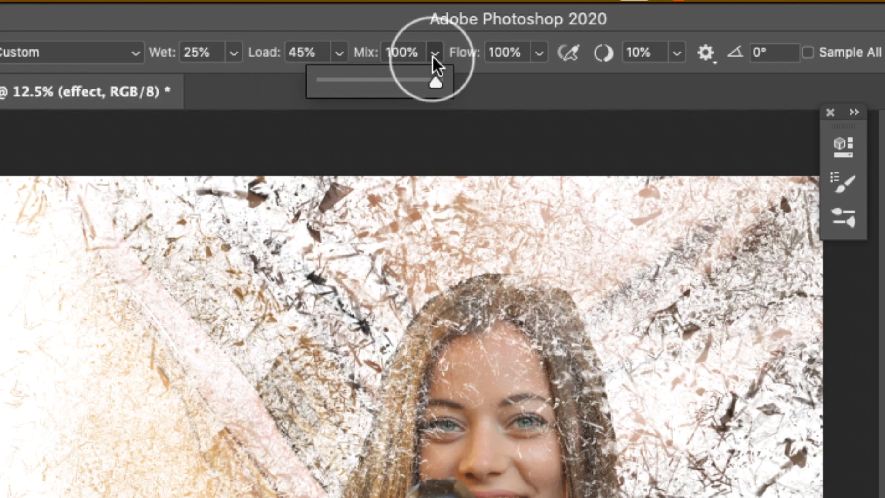
click(500, 92)
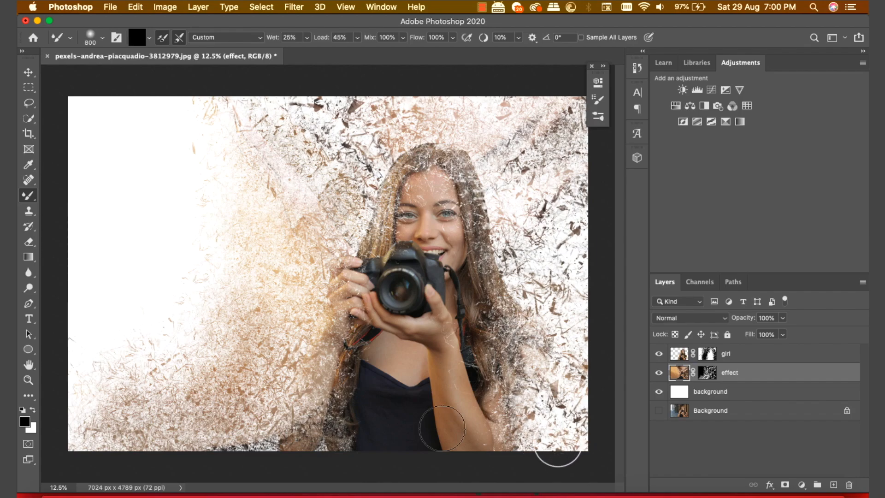
Step: Smear the fragments at the lower left, along the arm, over the hair and down to the shoulder
mouse_move(308, 429)
mouse_down()
mouse_move(240, 438)
mouse_move(317, 435)
mouse_move(269, 386)
mouse_up()
mouse_move(324, 427)
mouse_down()
mouse_move(351, 444)
mouse_move(333, 377)
mouse_up()
mouse_move(342, 342)
mouse_down()
mouse_move(361, 260)
mouse_move(391, 258)
mouse_up()
drag(391, 167, 394, 92)
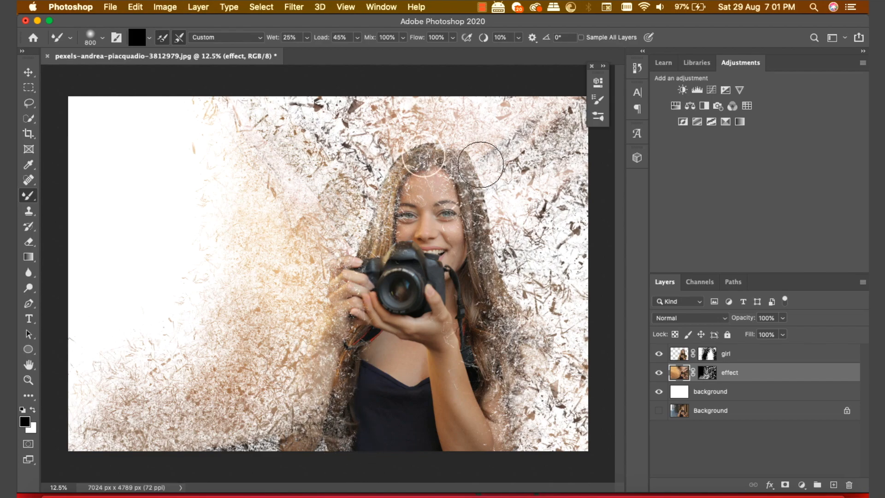
mouse_move(490, 279)
mouse_down()
mouse_move(516, 387)
mouse_move(499, 431)
mouse_up()
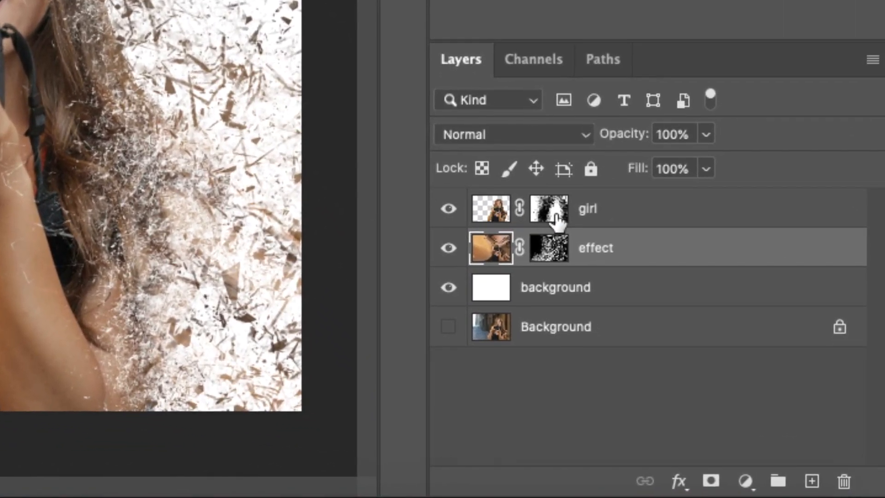
Step: Target the girl layer's mask and choose a 30 px soft round brush
click(617, 217)
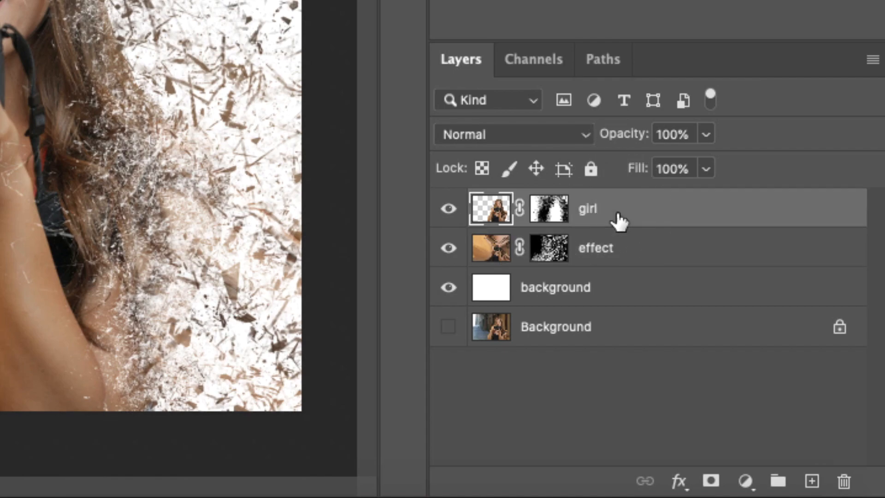
click(549, 208)
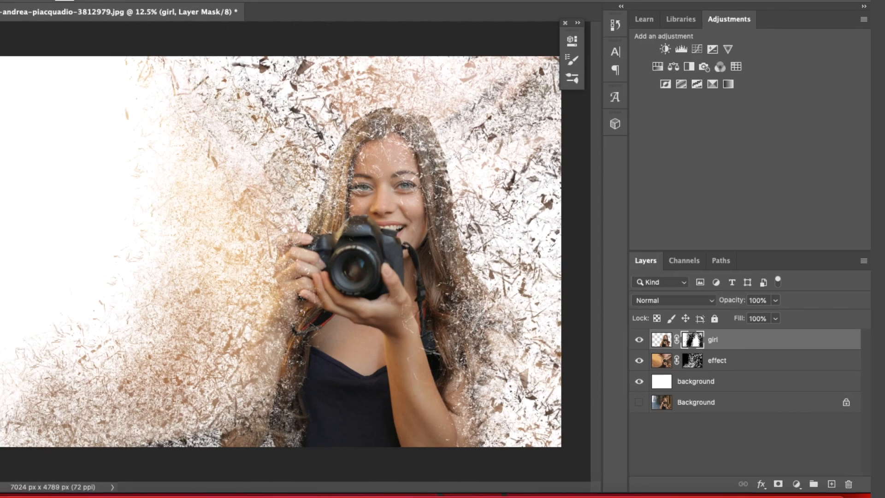
right_click(32, 194)
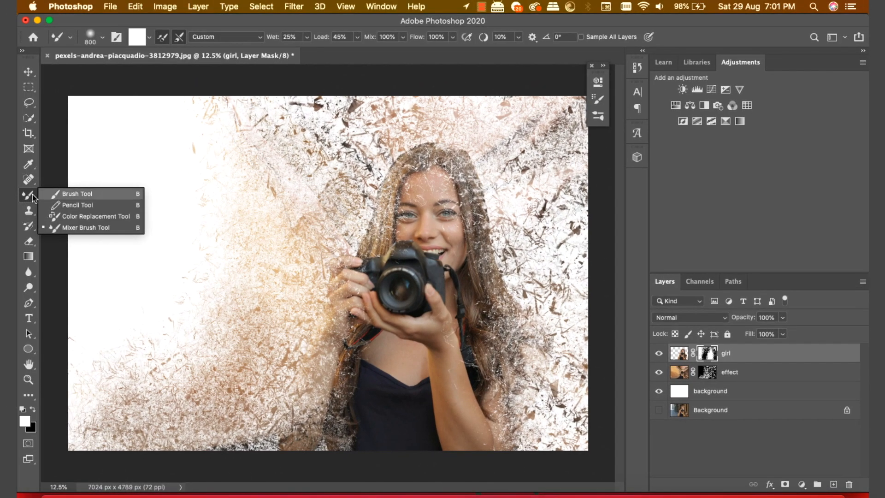
click(88, 194)
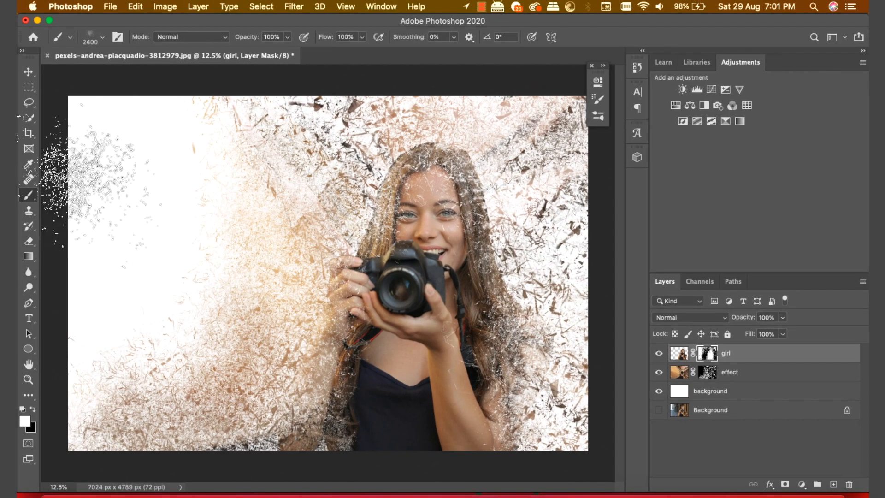
click(103, 37)
click(103, 36)
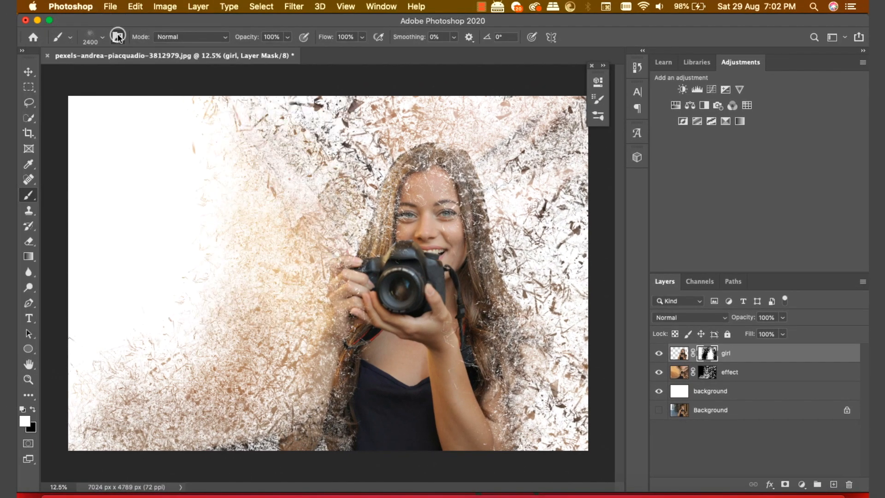
click(118, 37)
drag(579, 135, 578, 112)
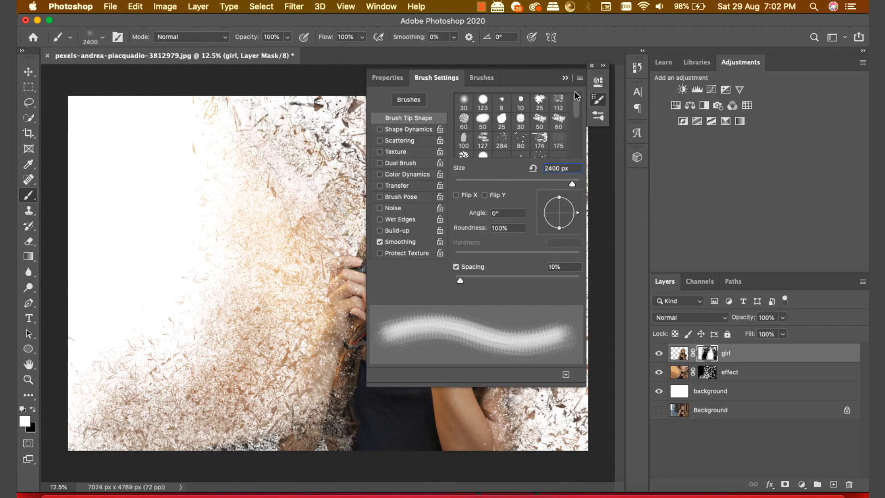
click(463, 101)
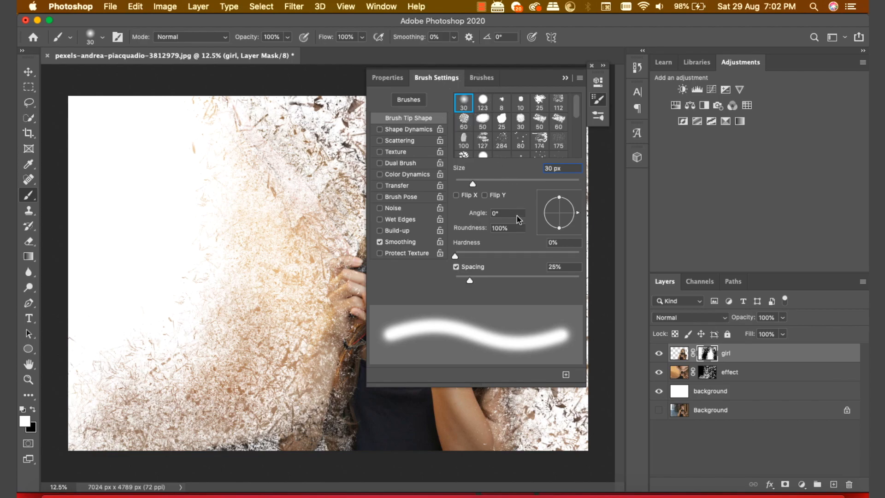
click(566, 79)
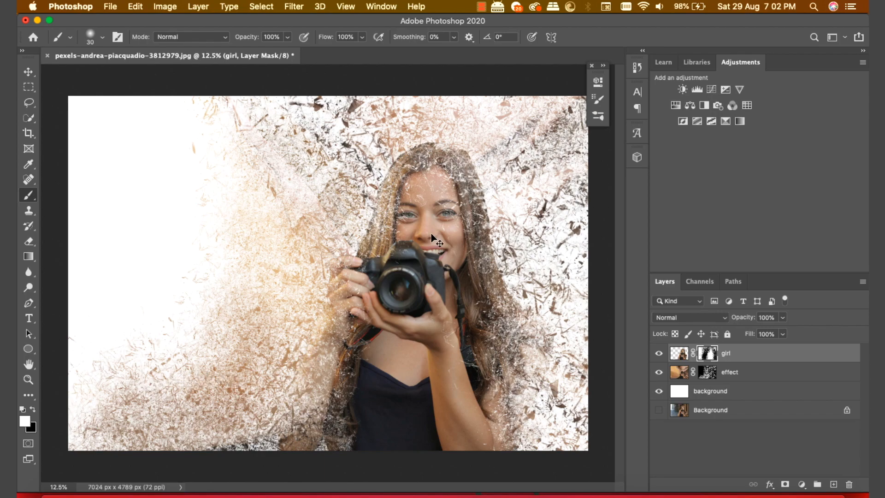
Step: At 50% zoom, paint out the white specks around both eyes, the forehead and the hairline
key(super+equal)
key(super+equal)
key(super+equal)
key(super+equal)
scroll(473, 144, right, 4)
scroll(473, 144, down, 2)
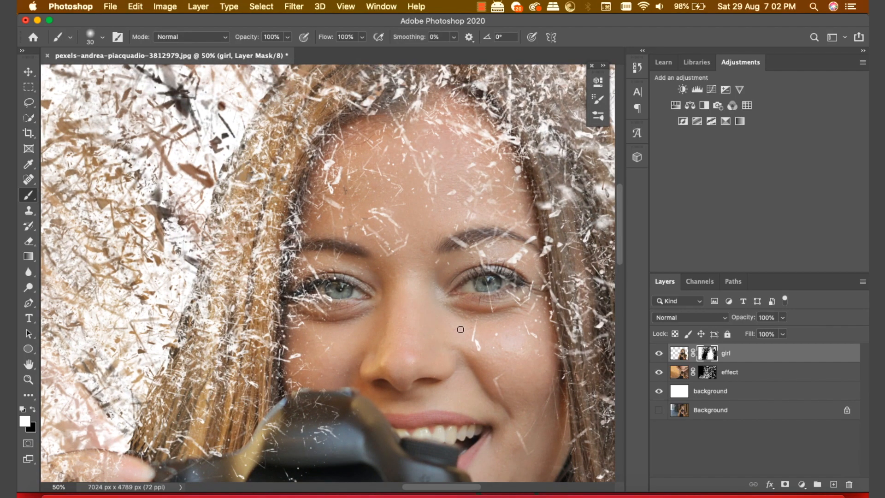
drag(468, 328, 478, 363)
mouse_move(484, 316)
mouse_down()
mouse_move(468, 255)
mouse_move(407, 246)
mouse_up()
mouse_move(353, 296)
mouse_down()
mouse_move(337, 324)
mouse_move(331, 278)
mouse_move(311, 317)
mouse_up()
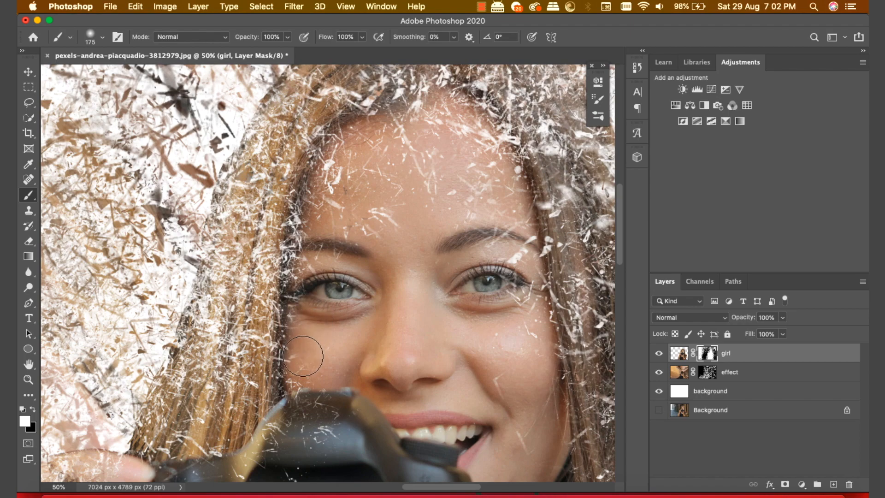
mouse_move(400, 188)
mouse_down()
mouse_move(361, 238)
mouse_move(347, 201)
mouse_move(403, 145)
mouse_move(432, 148)
mouse_move(503, 259)
mouse_move(485, 172)
mouse_move(454, 137)
mouse_move(381, 143)
mouse_move(335, 185)
mouse_move(320, 221)
mouse_up()
drag(518, 329, 513, 253)
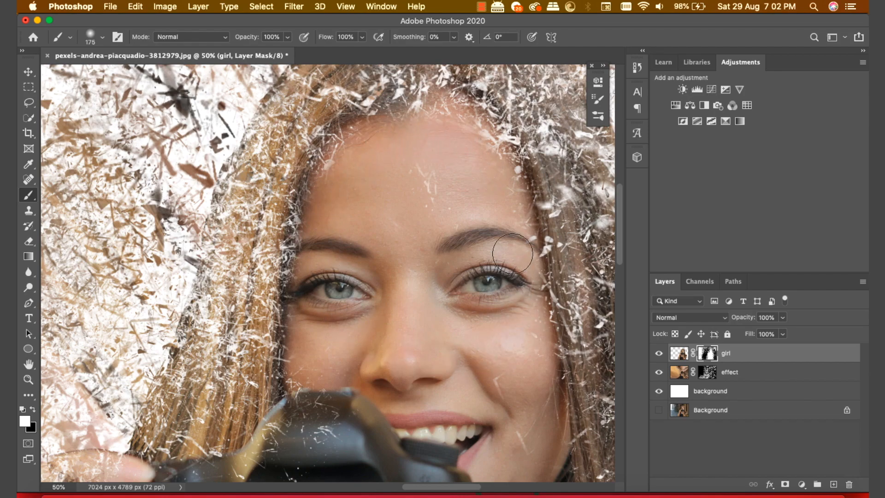
drag(486, 189, 429, 229)
mouse_move(476, 154)
mouse_down()
mouse_move(451, 129)
mouse_move(447, 104)
mouse_move(452, 115)
mouse_up()
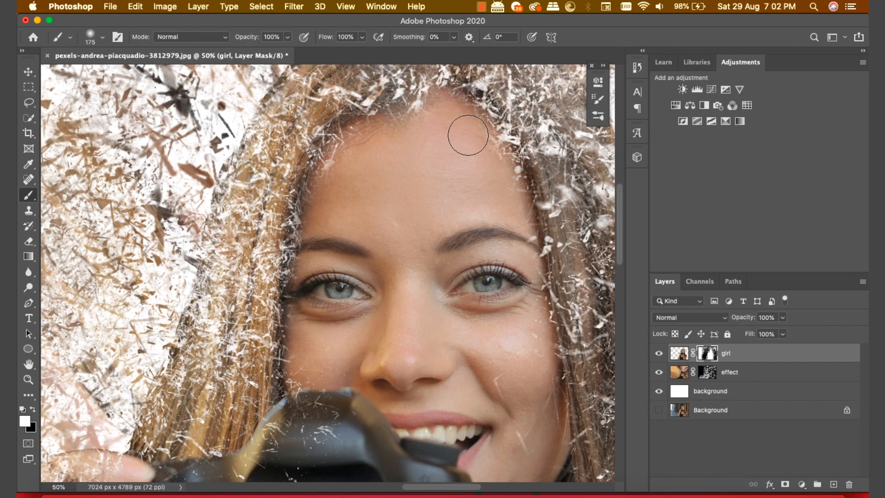
Step: Clear the white specks off the top of the camera, then zoom back out to 8.33%
scroll(501, 356, down, 5)
mouse_move(389, 231)
mouse_down()
mouse_move(378, 202)
mouse_move(310, 283)
mouse_move(382, 233)
mouse_up()
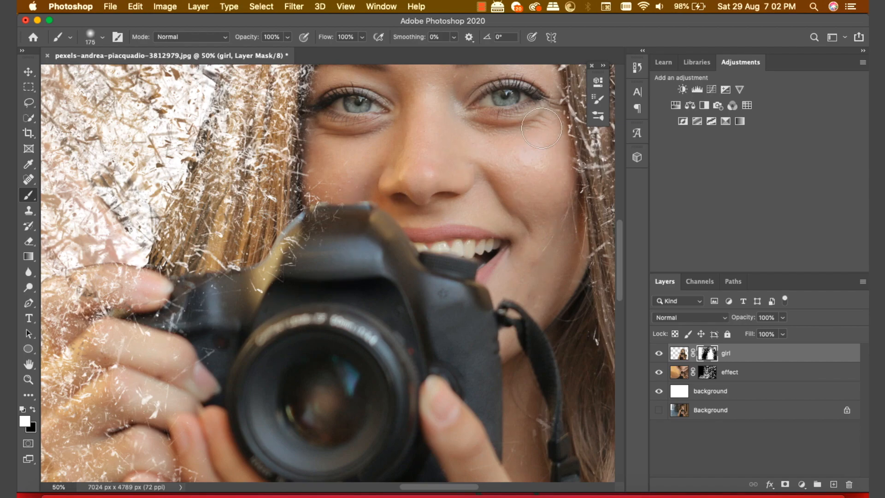
scroll(569, 352, down, 5)
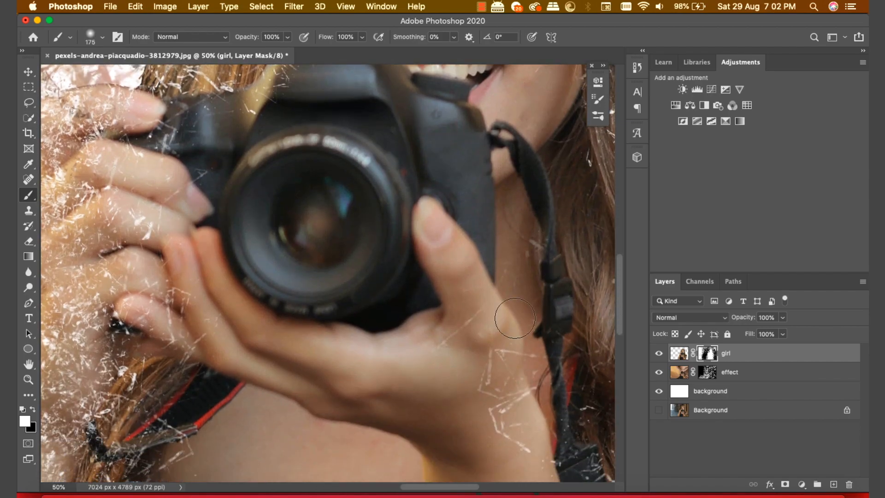
scroll(483, 226, down, 3)
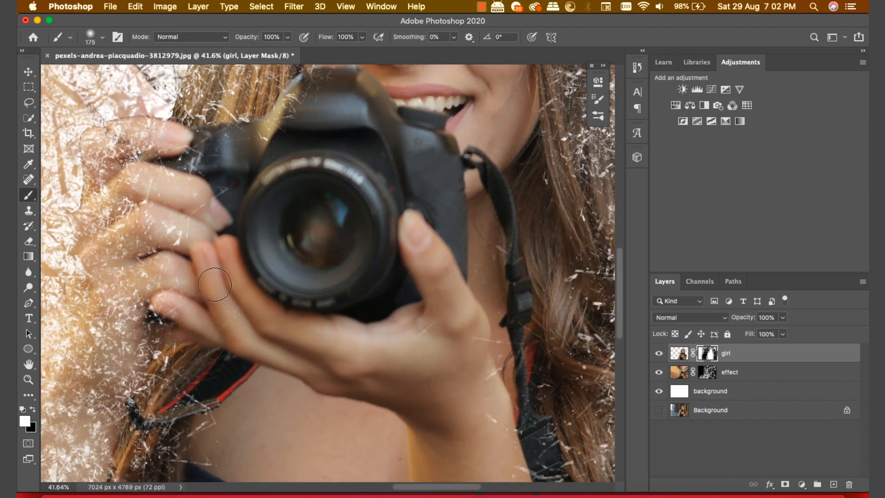
scroll(215, 288, down, 2)
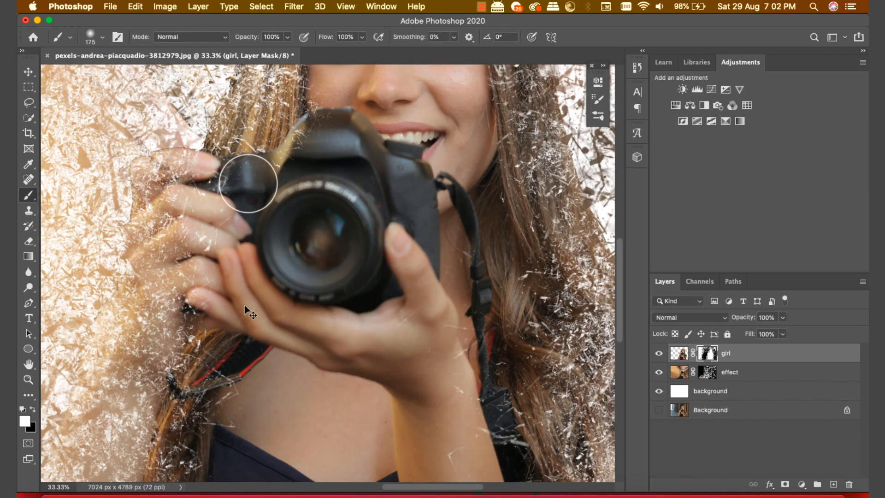
scroll(248, 184, down, 1)
scroll(311, 190, down, 1)
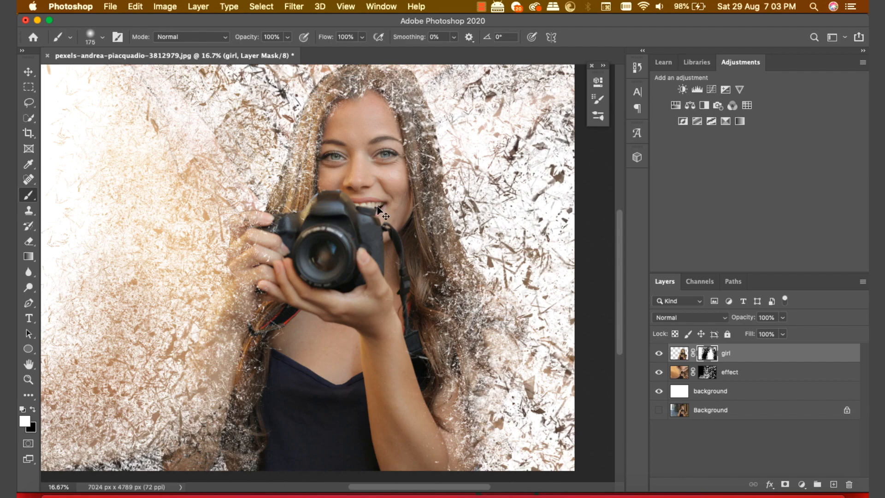
scroll(378, 209, down, 1)
key(super+minus)
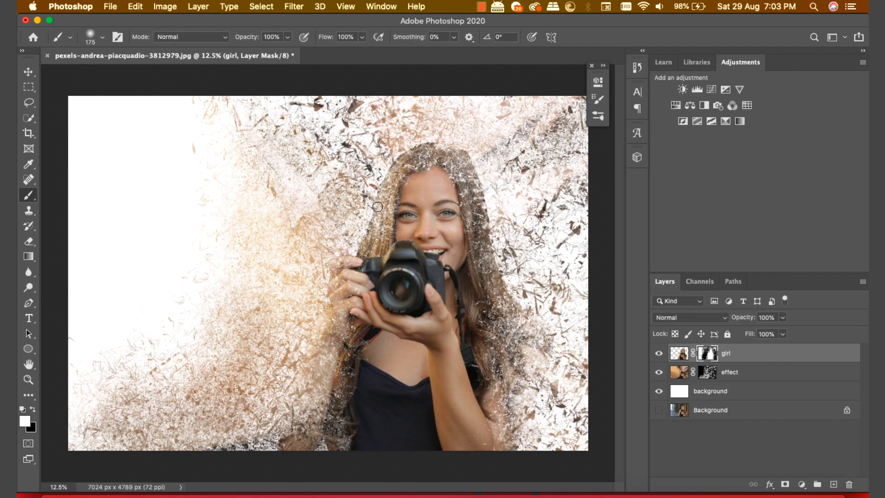
key(super+minus)
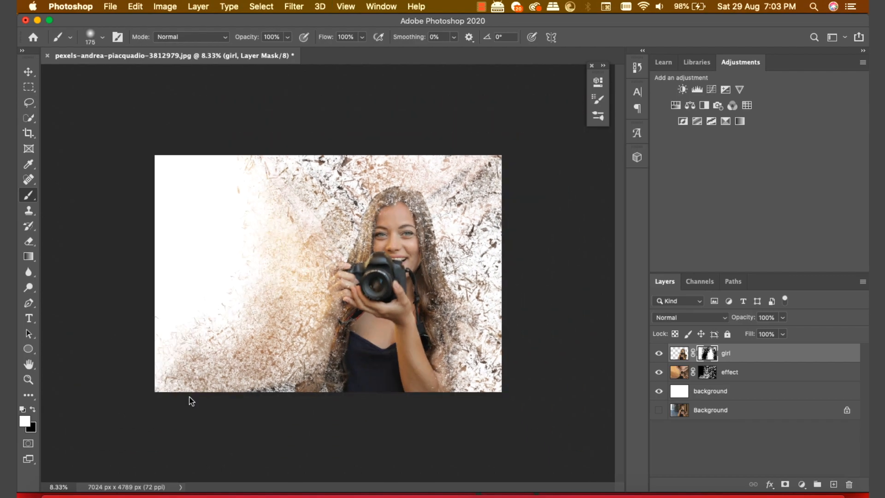
Step: Drag the ice-2360348 texture image from the file window into the document
click(58, 495)
drag(169, 115, 478, 34)
drag(671, 113, 320, 252)
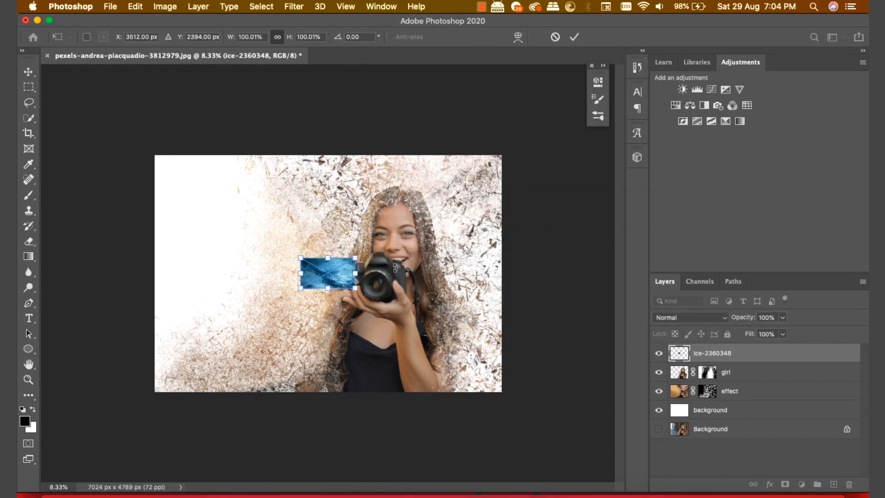
Step: Scale and shift the ice image until it covers the whole canvas, then commit the transform
drag(357, 257, 561, 142)
drag(299, 287, 134, 382)
drag(369, 302, 425, 282)
drag(562, 157, 568, 152)
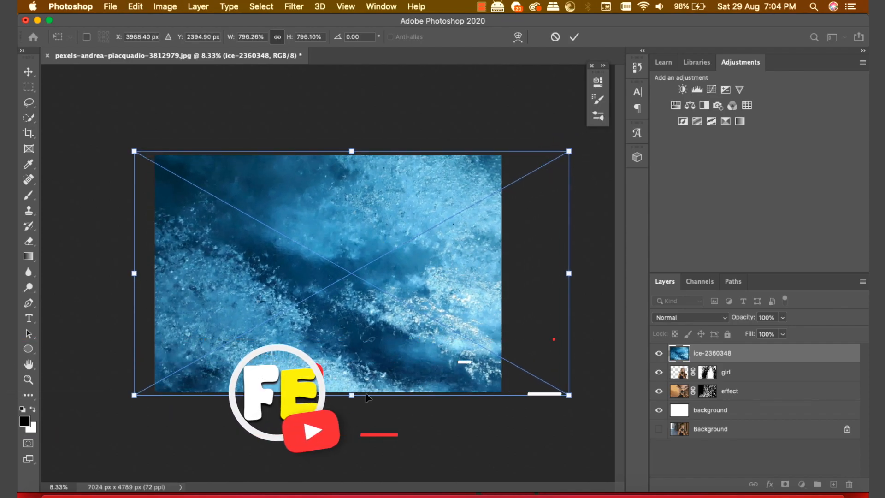
drag(355, 397, 354, 404)
drag(350, 340, 340, 333)
drag(563, 146, 536, 164)
drag(463, 213, 466, 205)
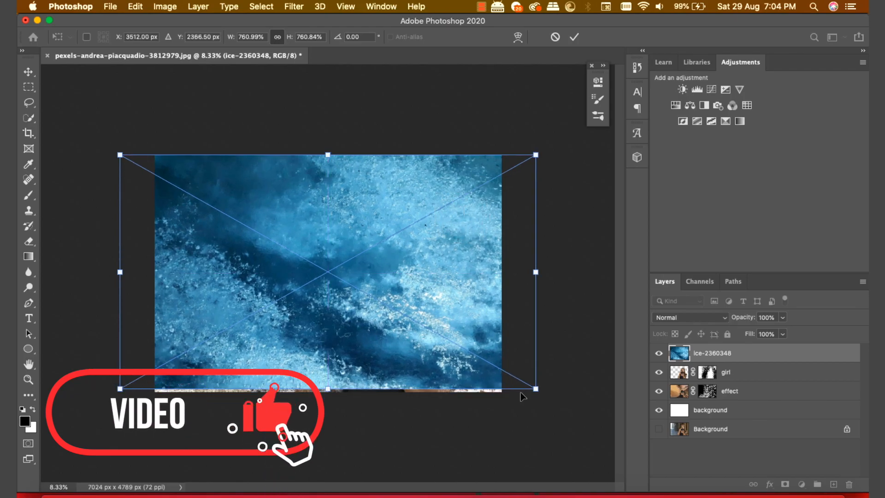
drag(529, 387, 534, 391)
drag(535, 157, 539, 156)
click(573, 43)
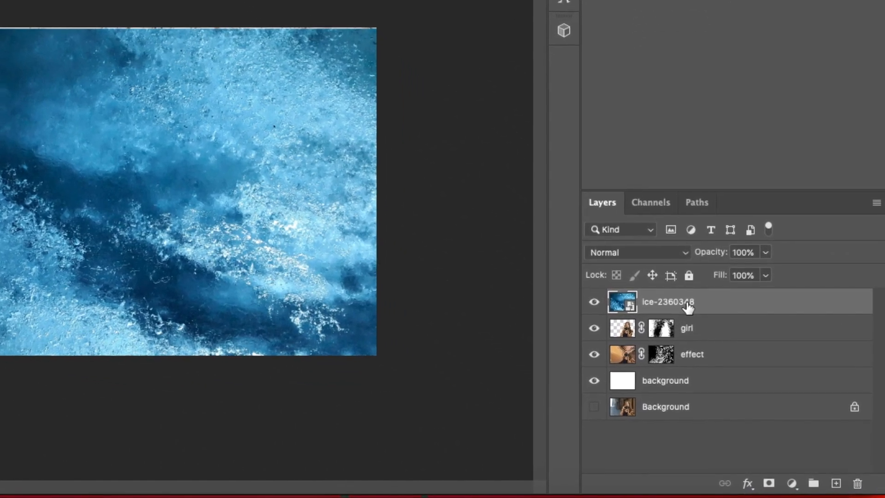
click(725, 353)
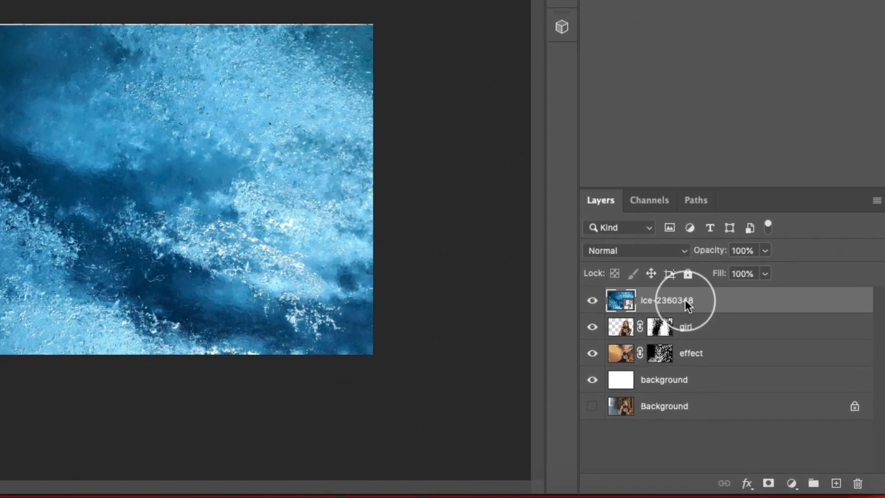
Step: Blend the ice layer in Overlay at 70% opacity and 95% fill, nudging it across the canvas
click(677, 255)
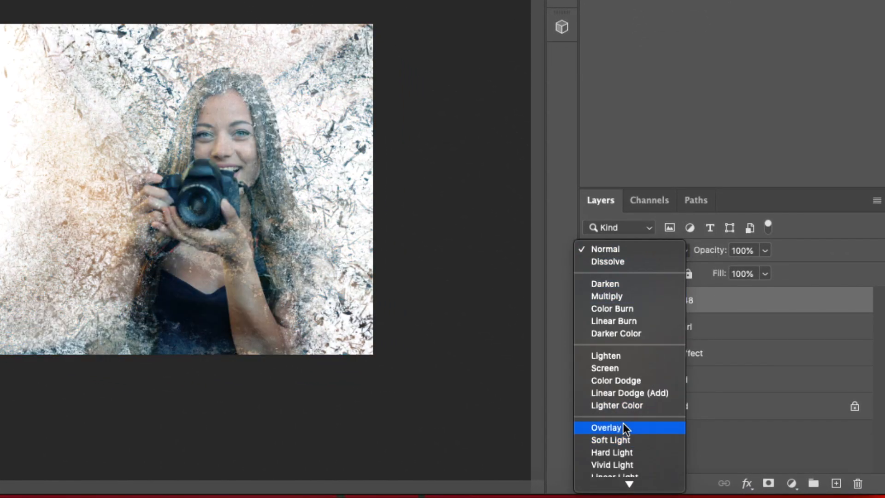
click(625, 428)
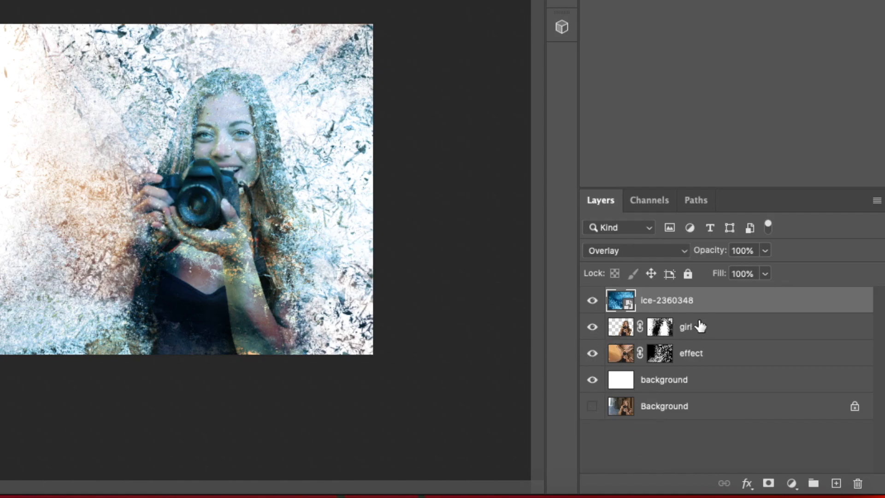
click(704, 306)
mouse_move(716, 252)
mouse_down()
mouse_move(697, 254)
mouse_move(709, 253)
mouse_up()
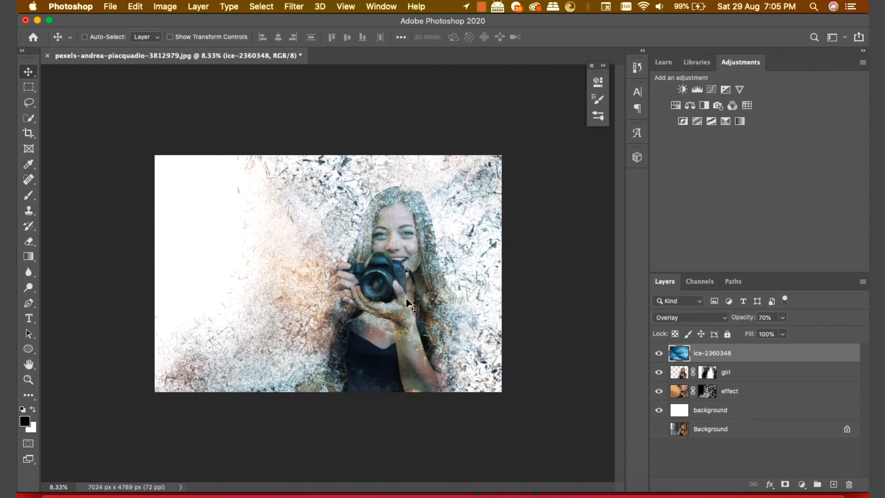
drag(407, 302, 469, 305)
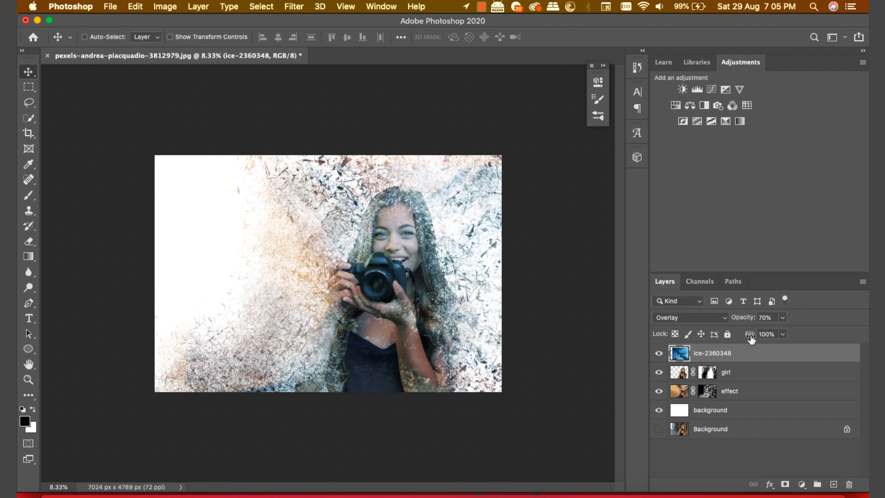
drag(750, 337, 748, 337)
Step: Rename the ice-2360348 layer to 'ice texture'
double_click(715, 353)
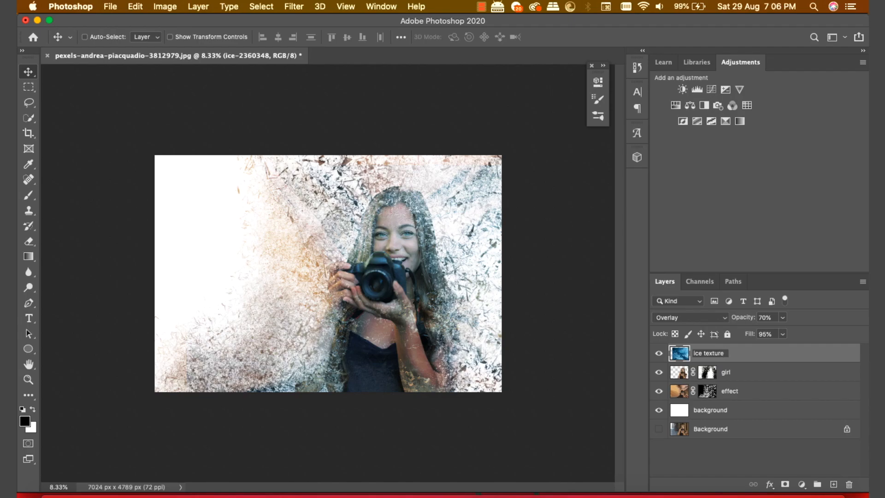
key(Return)
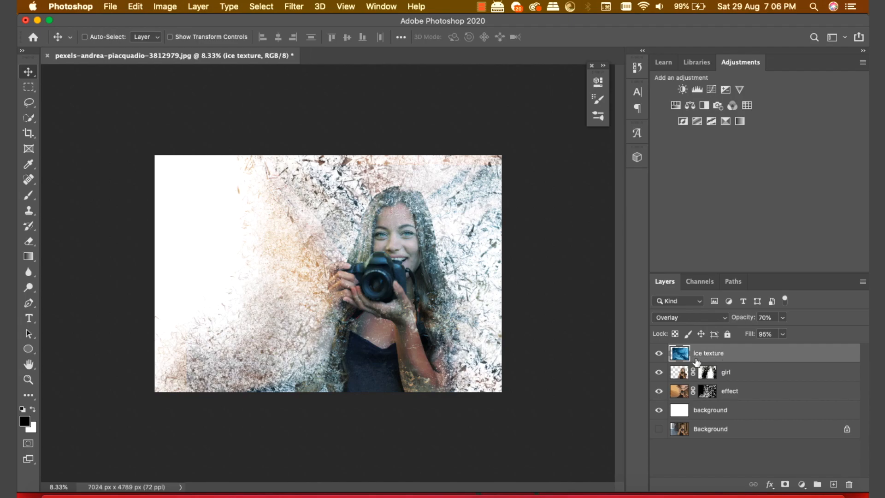
click(56, 496)
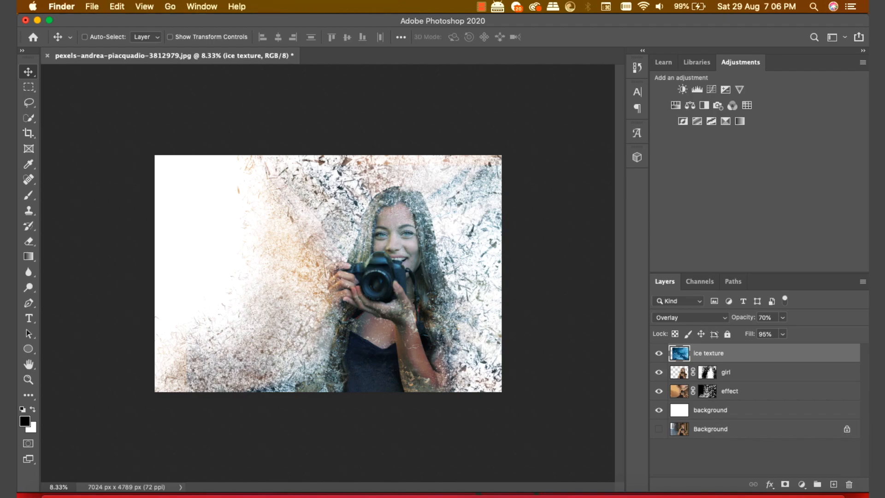
Step: Place pattern-2054297 scaled down over the camera and hide it with a black layer mask
drag(608, 119, 397, 141)
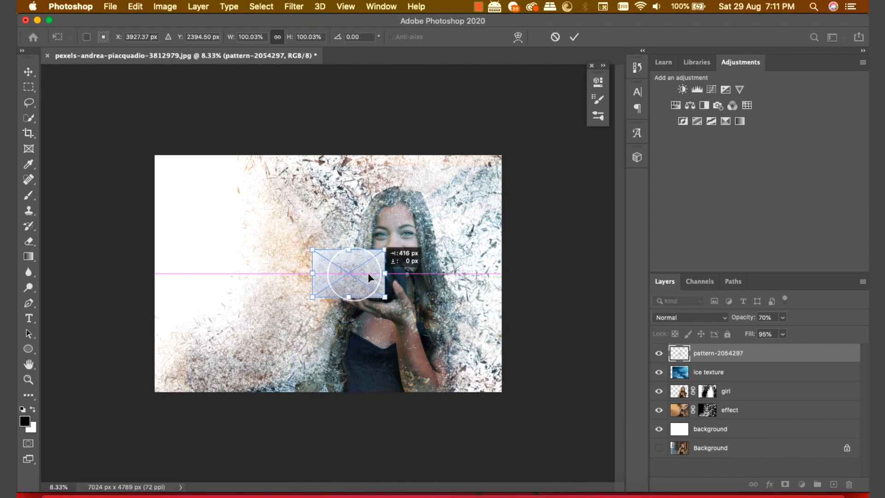
drag(368, 272, 403, 283)
drag(413, 259, 396, 284)
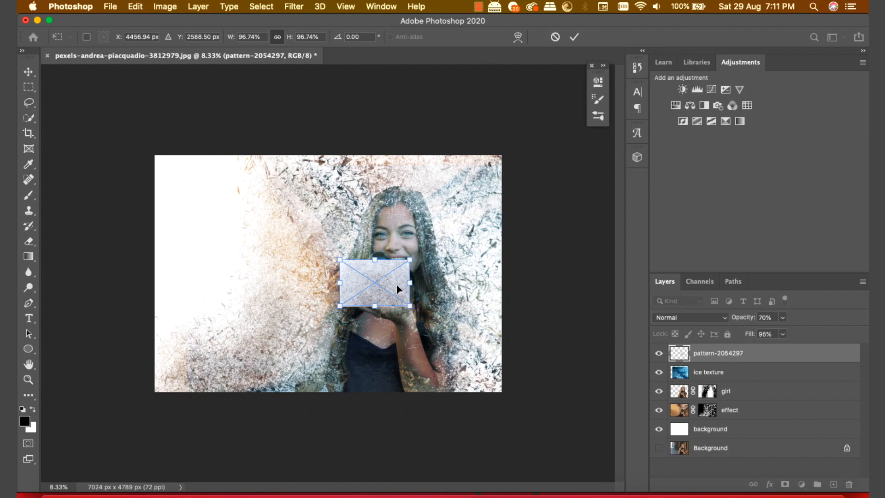
double_click(396, 283)
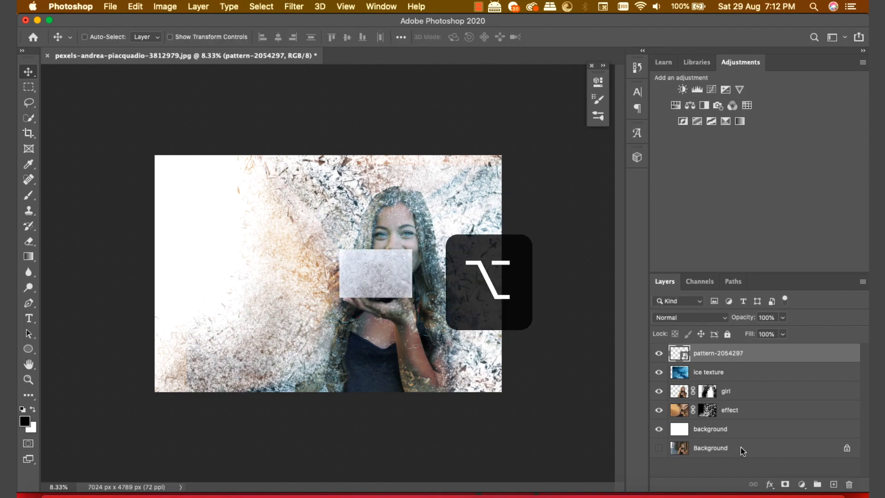
alt+click(785, 484)
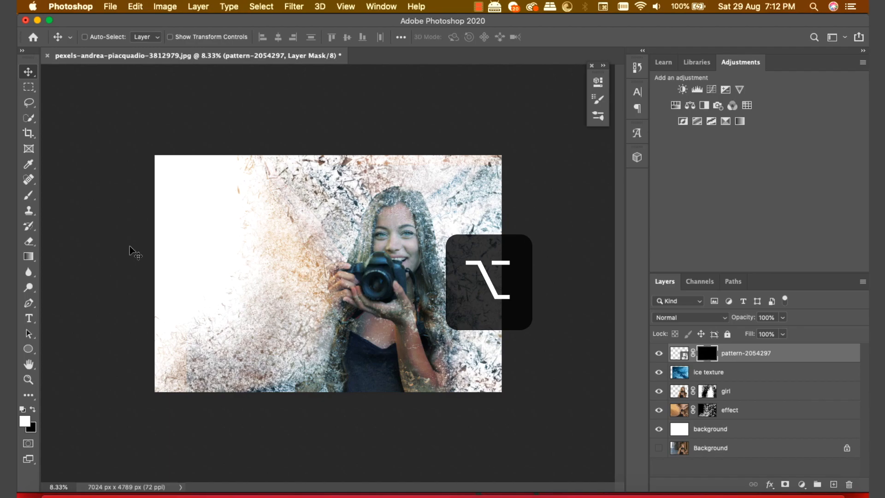
Step: Zoom in and paint white on the mask to reveal the pattern inside the camera lens
drag(28, 194, 66, 197)
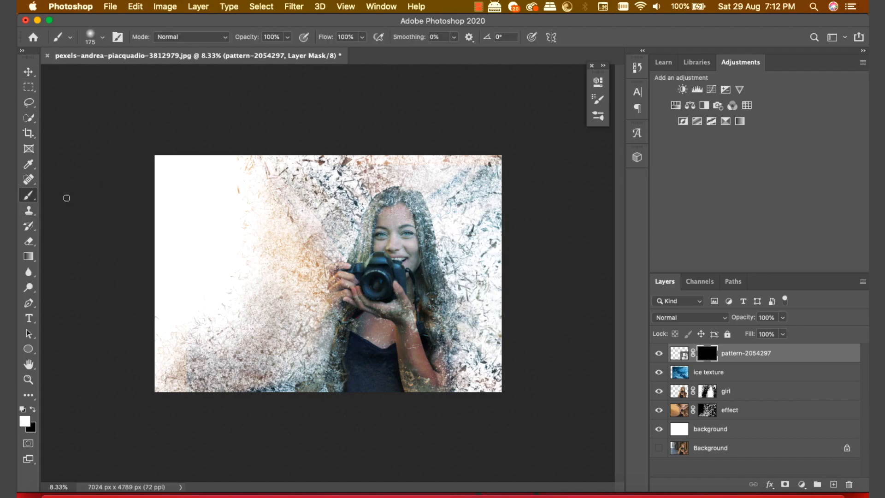
key(super+plus)
key(super+plus)
key(super+plus)
key(super+plus)
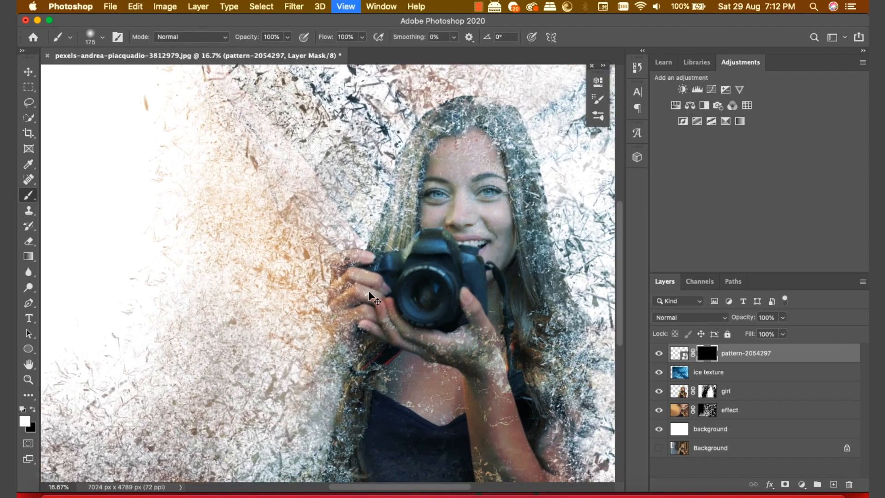
scroll(369, 293, right, 2)
scroll(369, 292, down, 1)
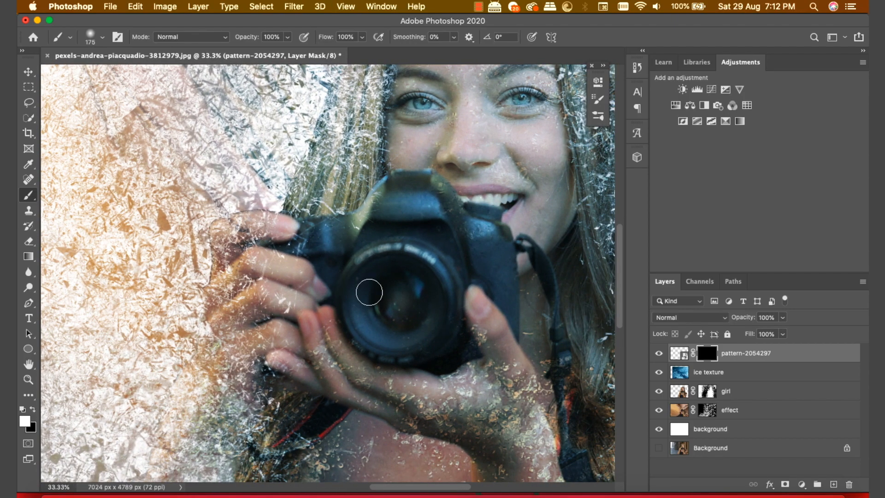
mouse_move(374, 282)
mouse_down()
mouse_move(378, 305)
mouse_move(395, 318)
mouse_move(412, 307)
mouse_move(408, 281)
mouse_move(390, 274)
mouse_move(373, 293)
mouse_move(371, 322)
mouse_move(392, 339)
mouse_move(413, 336)
mouse_move(432, 291)
mouse_move(417, 272)
mouse_move(387, 265)
mouse_move(369, 274)
mouse_move(355, 293)
mouse_move(359, 318)
mouse_move(383, 338)
mouse_move(418, 336)
mouse_move(439, 310)
mouse_move(427, 280)
mouse_move(408, 267)
mouse_move(401, 296)
mouse_move(411, 304)
mouse_up()
Step: Set the pattern layer to Overlay and rename it 'glare texture'
click(700, 317)
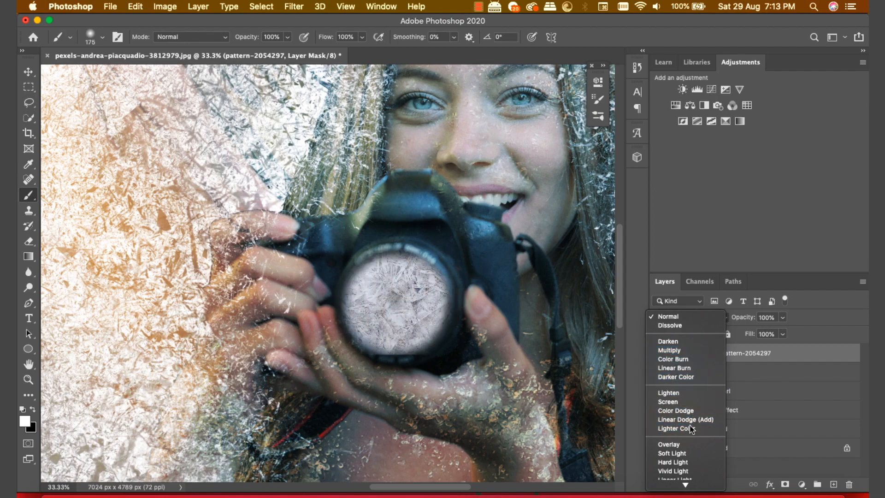
click(685, 445)
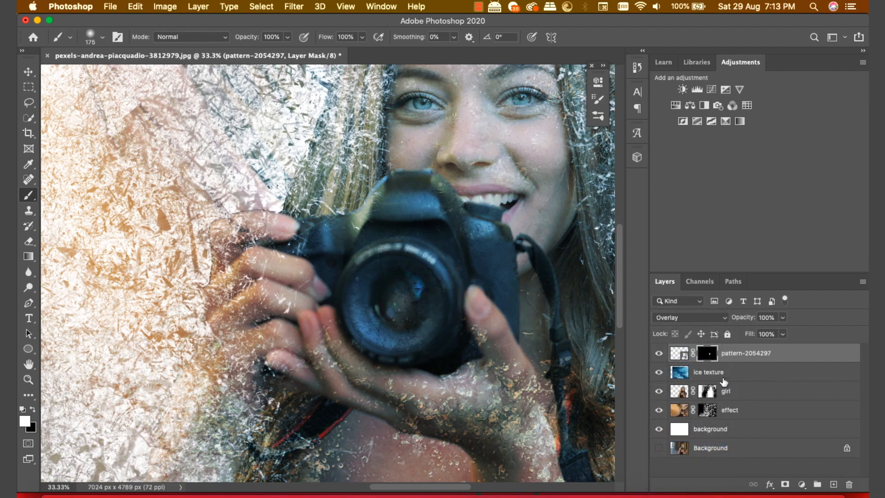
double_click(747, 354)
text(glare texture)
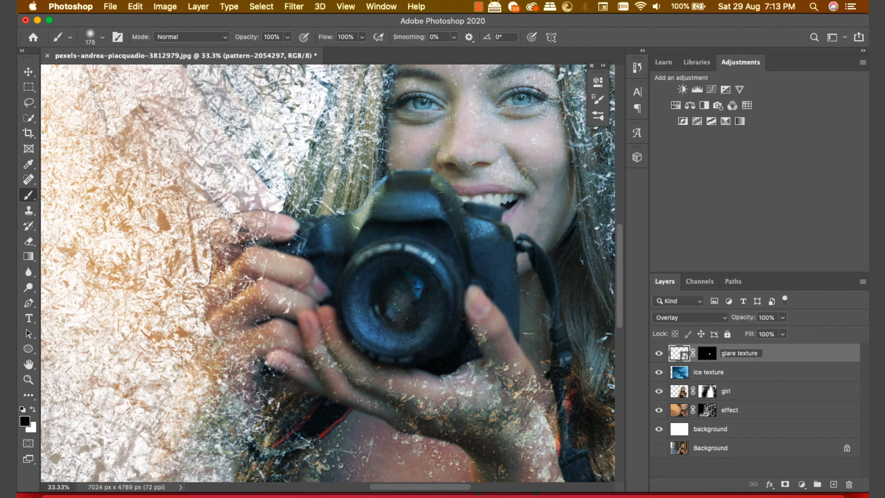
key(Return)
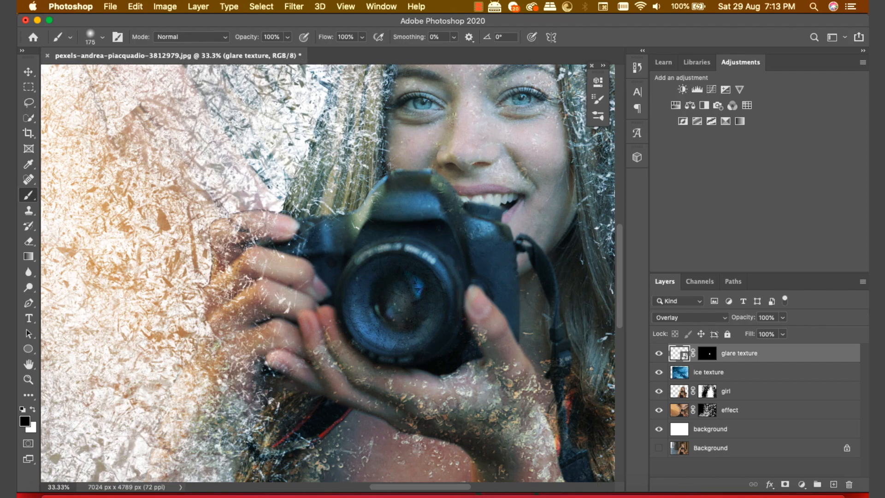
key(super+minus)
key(super+minus)
key(super+minus)
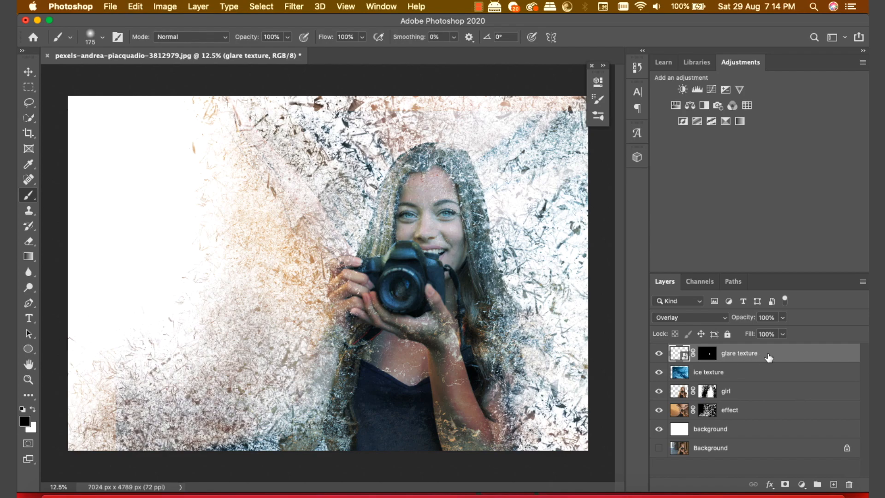
Step: Add a new empty layer named 'glare' in Color Dodge blend mode
click(833, 484)
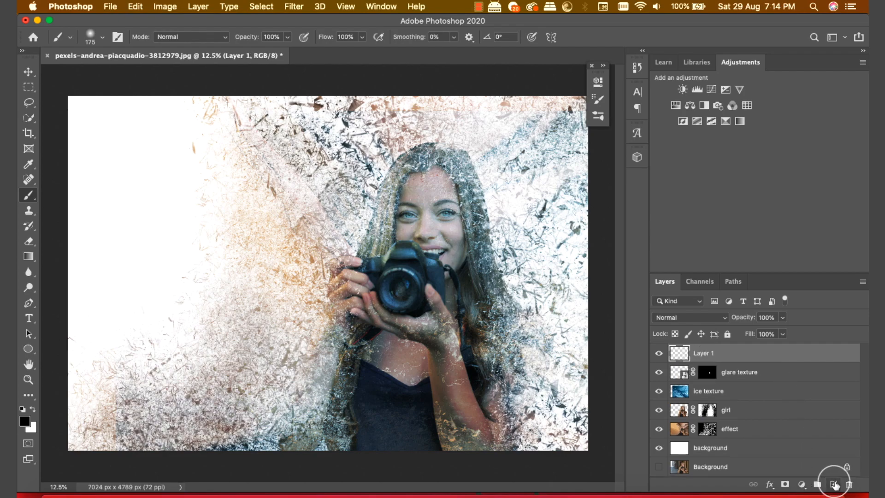
double_click(707, 353)
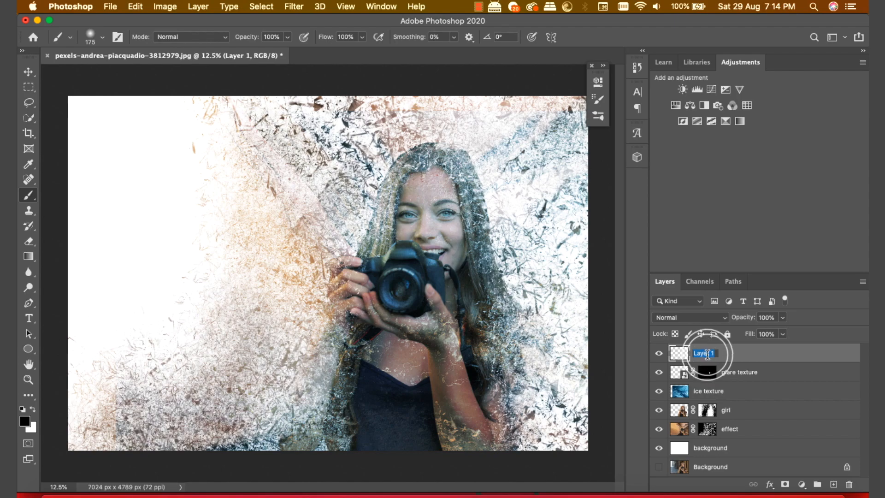
text(g)
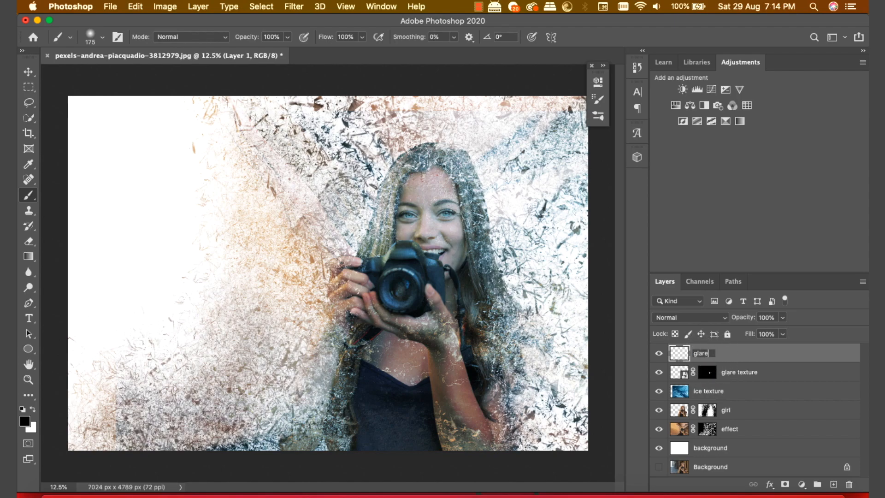
text(lare)
key(Return)
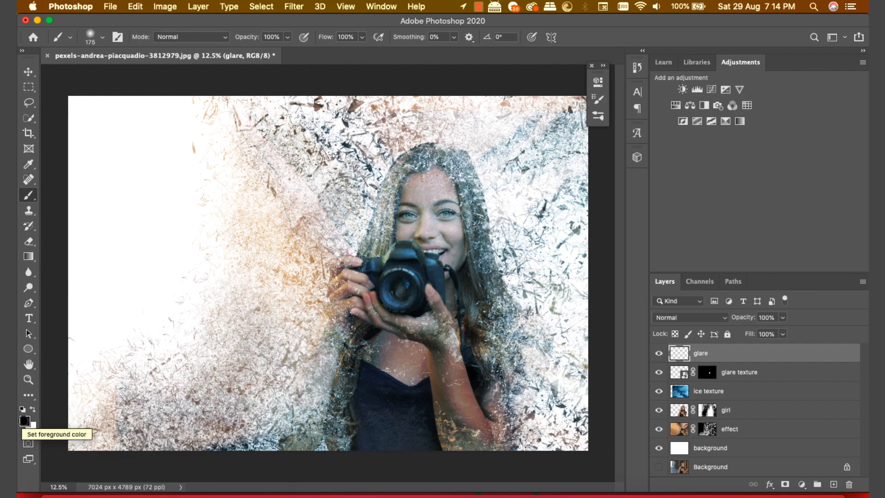
click(696, 318)
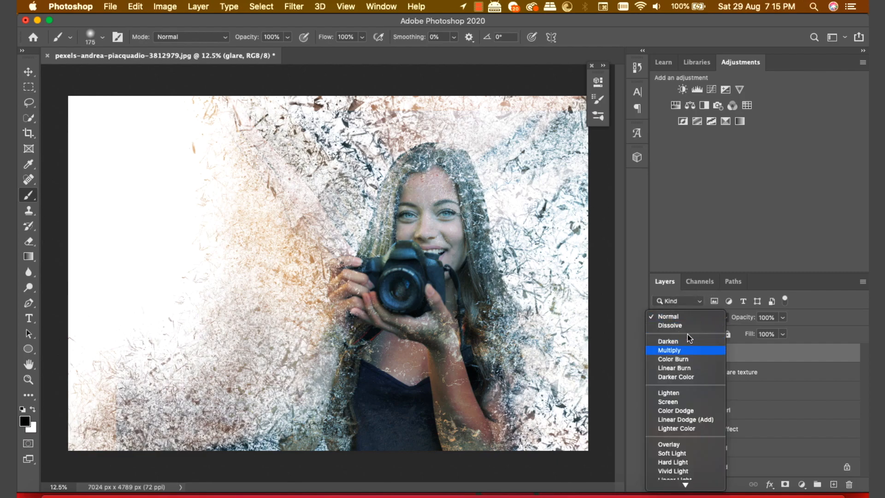
click(705, 413)
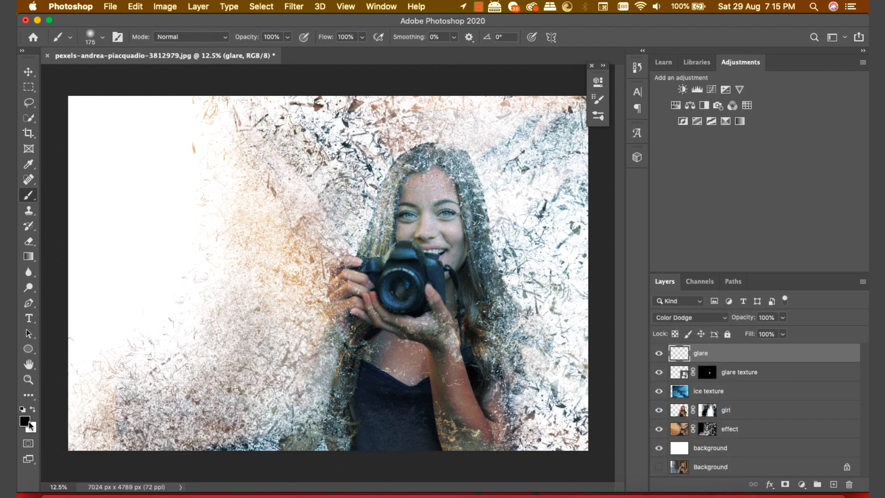
Step: Set the foreground colour to sky blue, hex 00c6ff
click(28, 422)
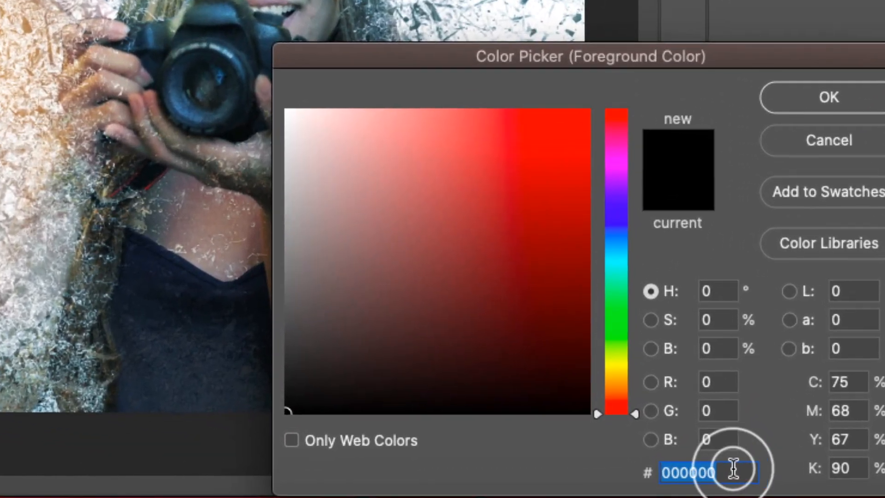
key(BackSpace)
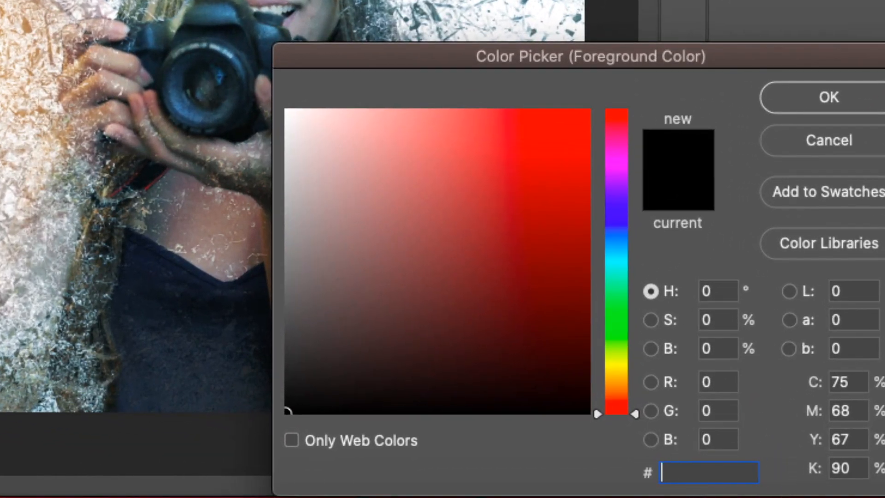
text(00c6)
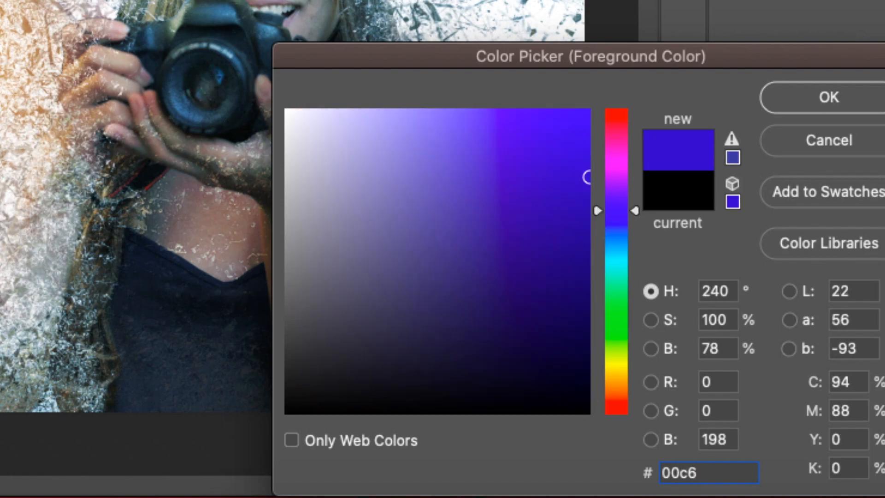
text(ff)
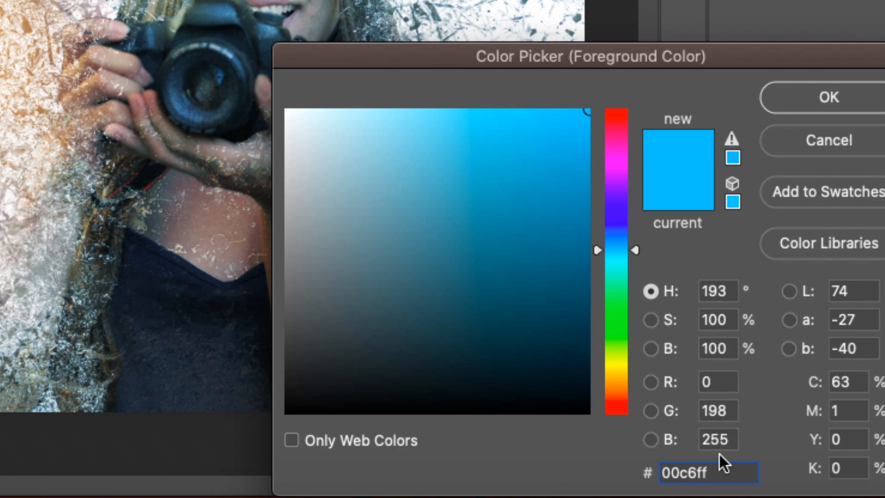
click(814, 98)
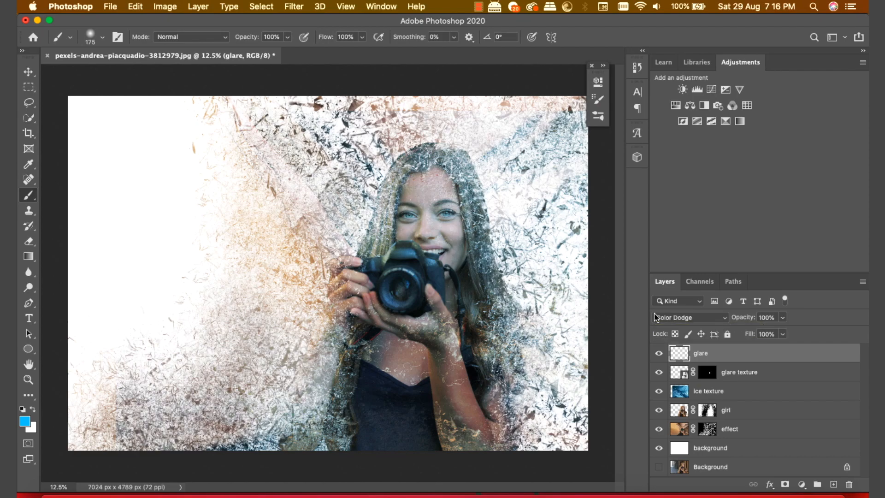
Step: Paint blue glare over the camera lens and lower the glare layer to about 75% opacity
key(super+equal)
key(super+equal)
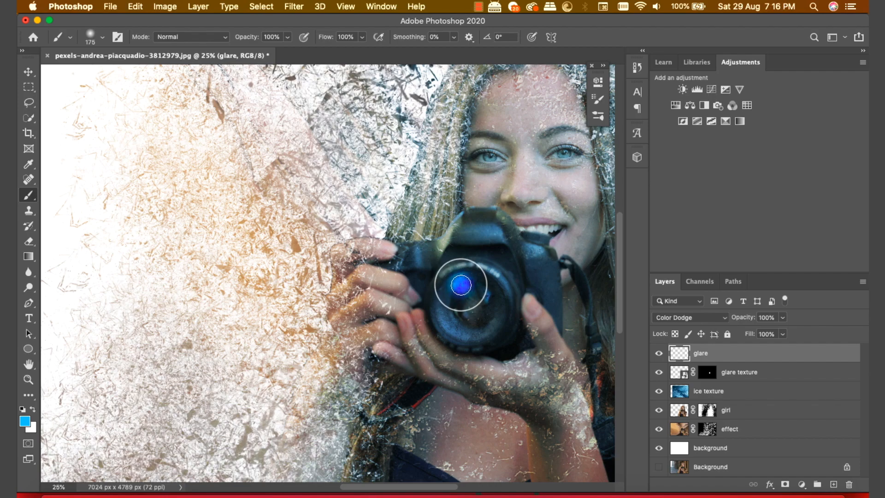
mouse_move(460, 285)
mouse_down()
mouse_move(456, 293)
mouse_move(463, 282)
mouse_move(453, 279)
mouse_move(454, 290)
mouse_move(464, 287)
mouse_up()
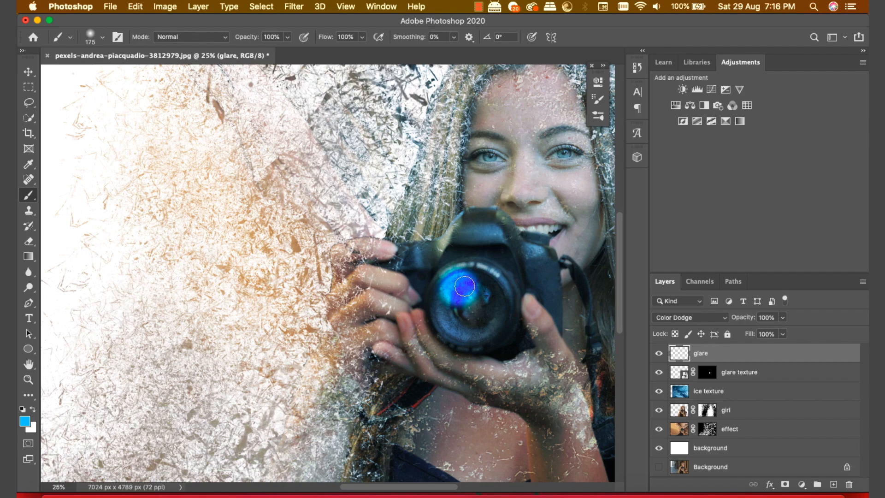
click(751, 318)
drag(751, 318, 744, 322)
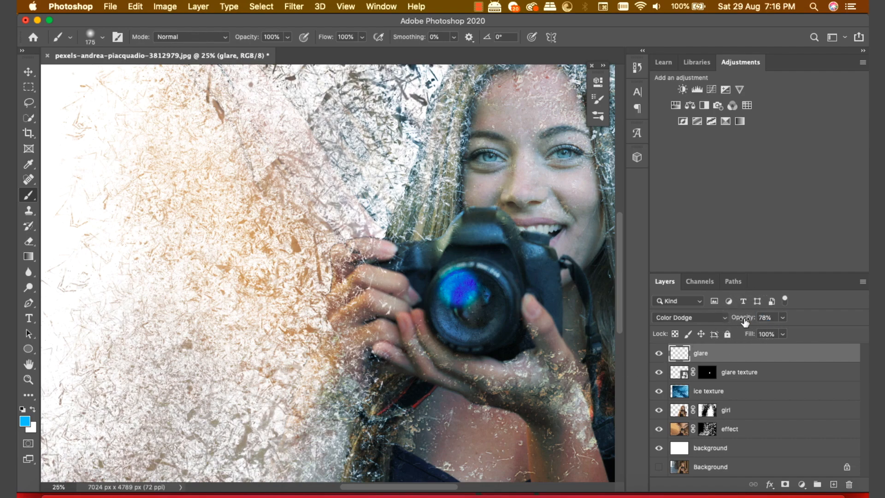
key(super+minus)
key(super+minus)
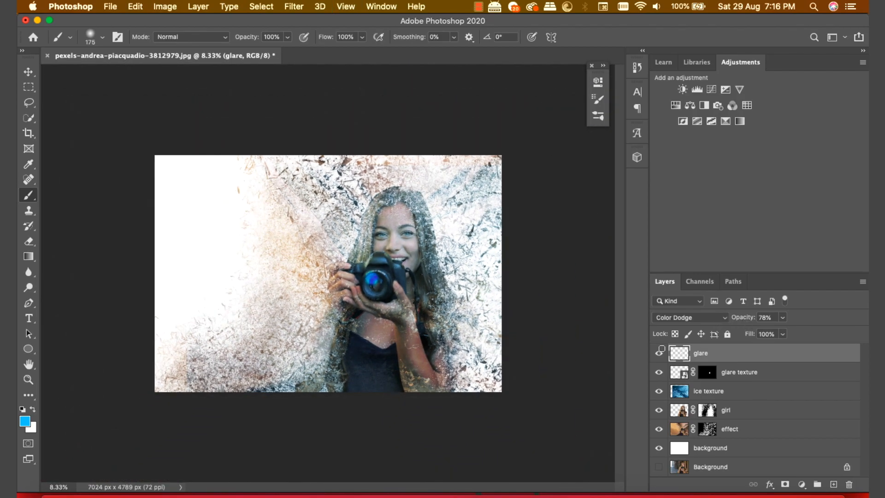
click(369, 283)
click(369, 280)
drag(748, 320, 746, 320)
Step: Stamp all visible layers into a new top layer named 'merged'
key(alt+shift+super+e)
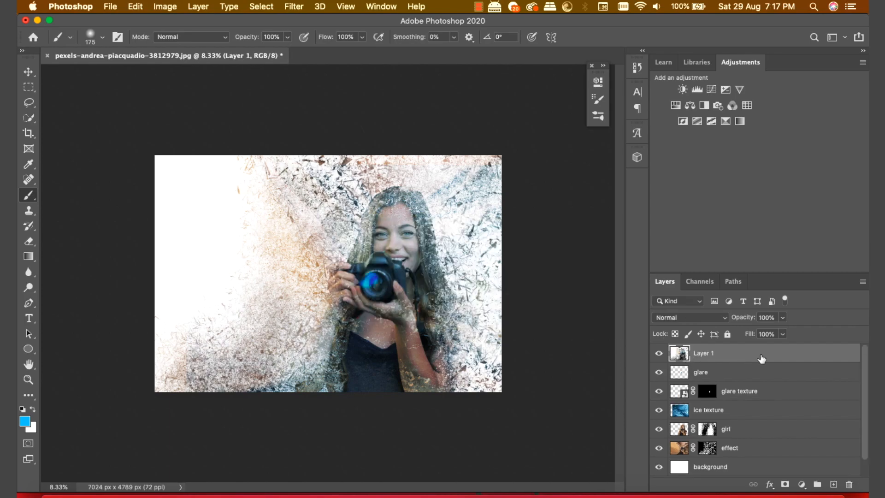
double_click(709, 354)
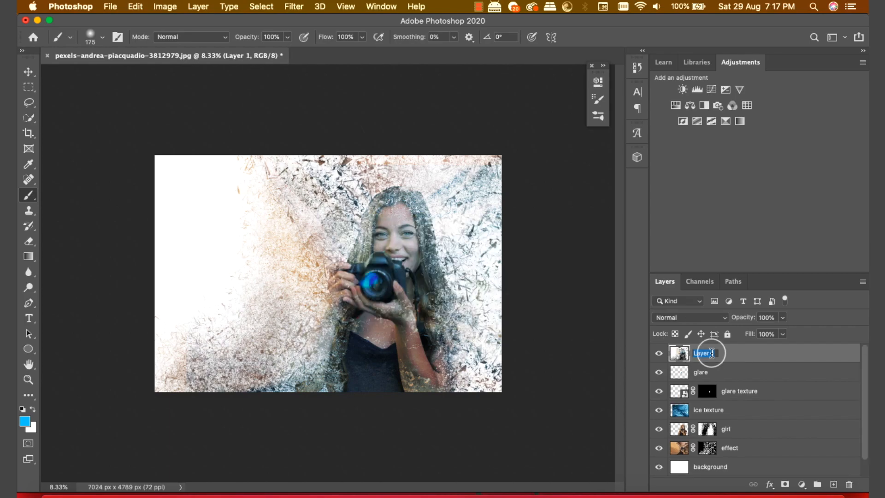
text(merged)
key(Return)
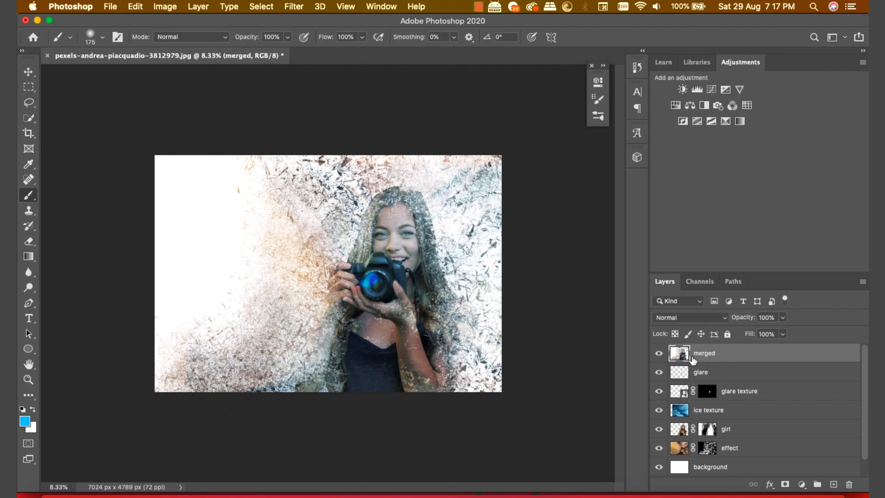
Step: Convert the merged layer into a smart object
right_click(719, 357)
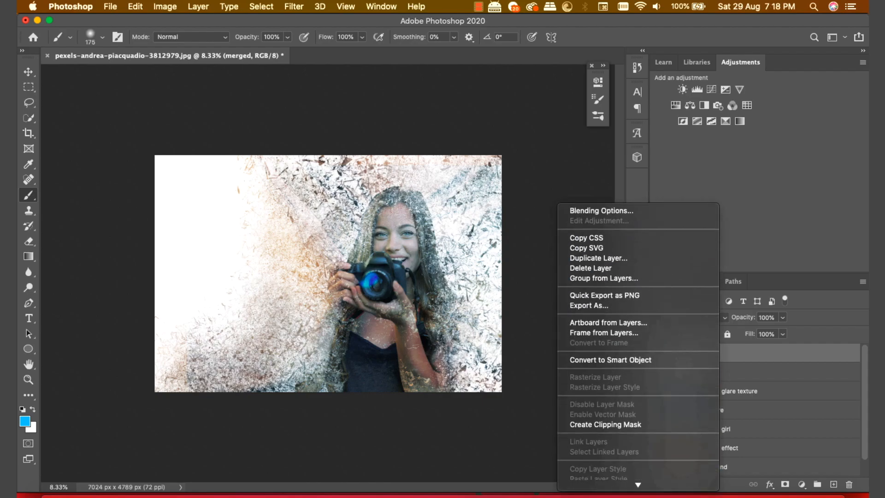
scroll(670, 353, down, 1)
click(679, 353)
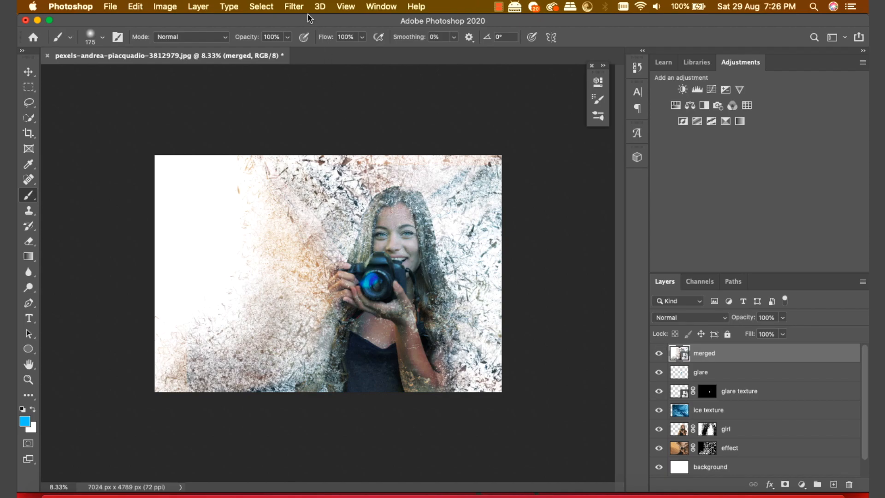
click(294, 6)
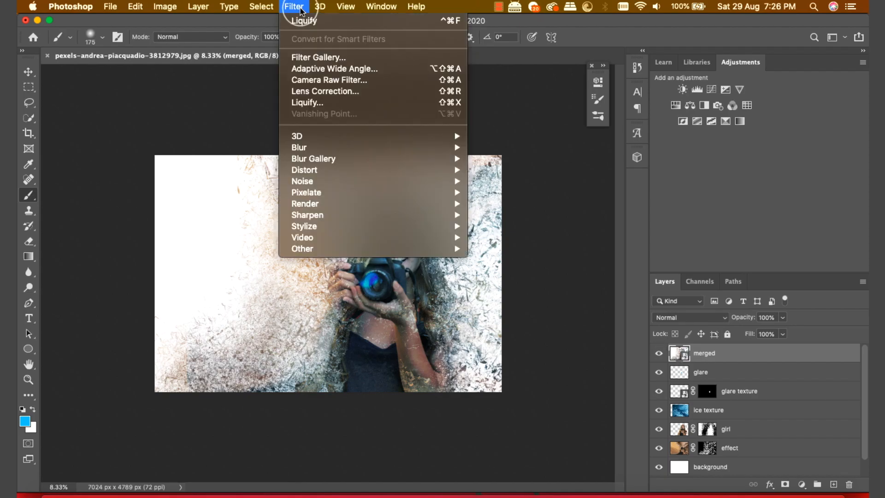
Step: Apply Filter Gallery's Brush Strokes > Accented Edges: edge width 2, edge brightness 29, smoothness 3
click(312, 57)
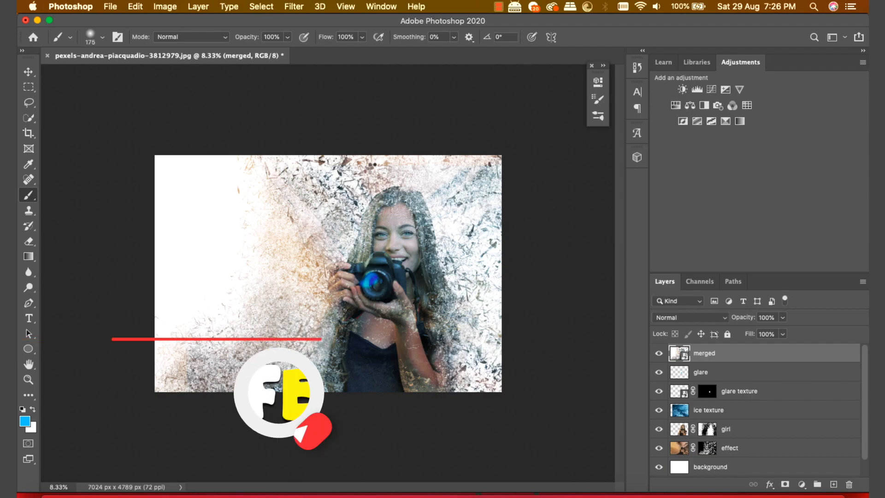
click(32, 482)
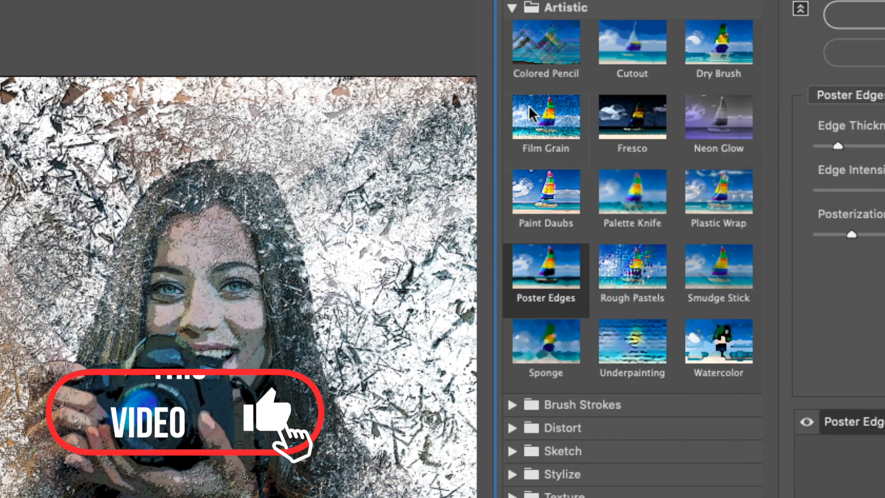
click(514, 8)
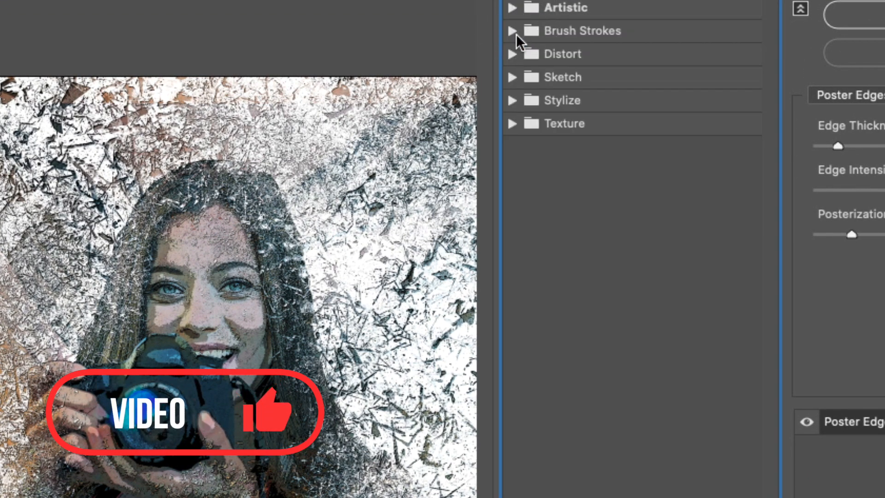
click(513, 30)
click(546, 67)
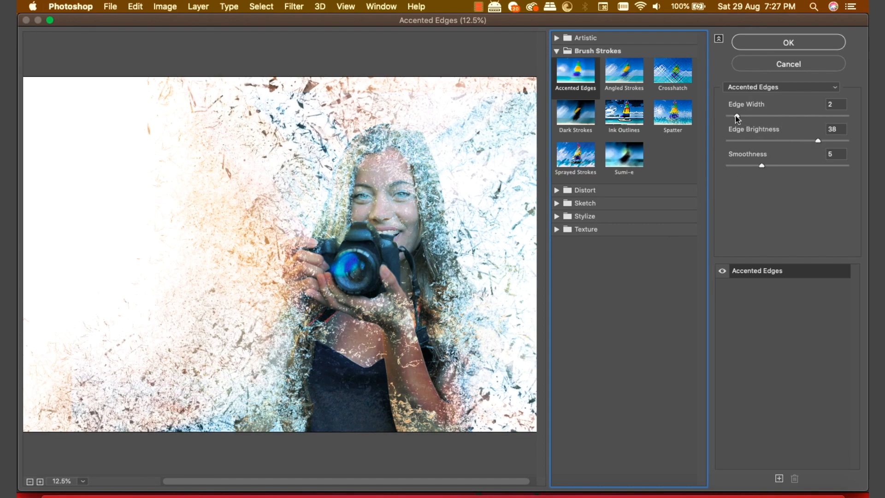
drag(763, 164, 745, 165)
drag(814, 135, 793, 141)
click(795, 141)
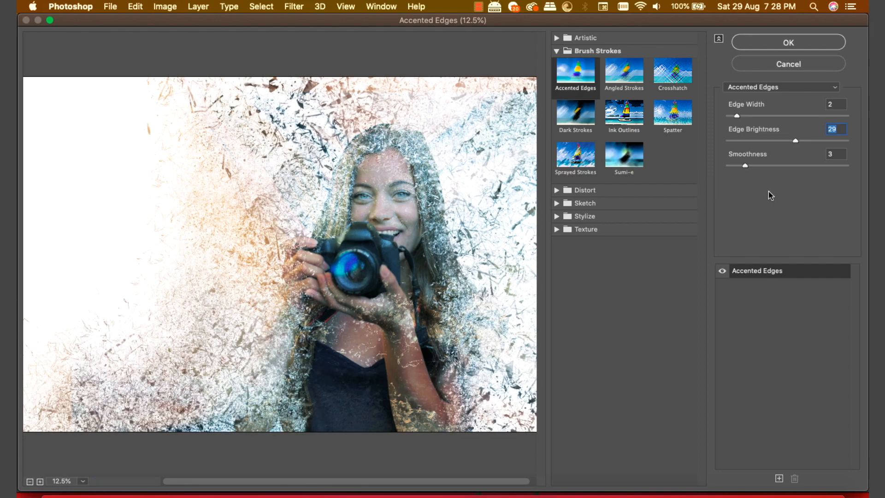
click(795, 42)
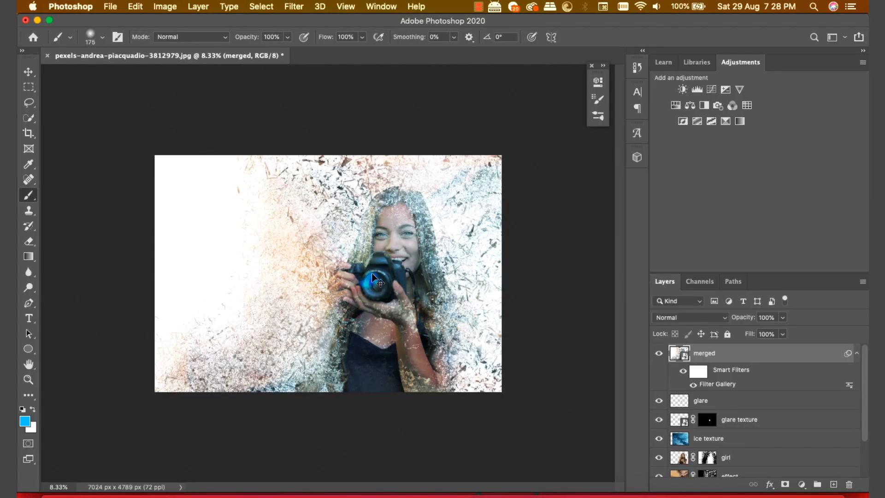
Step: Add a black layer mask to the merged layer and set up a 700 px brush
key(super+equal)
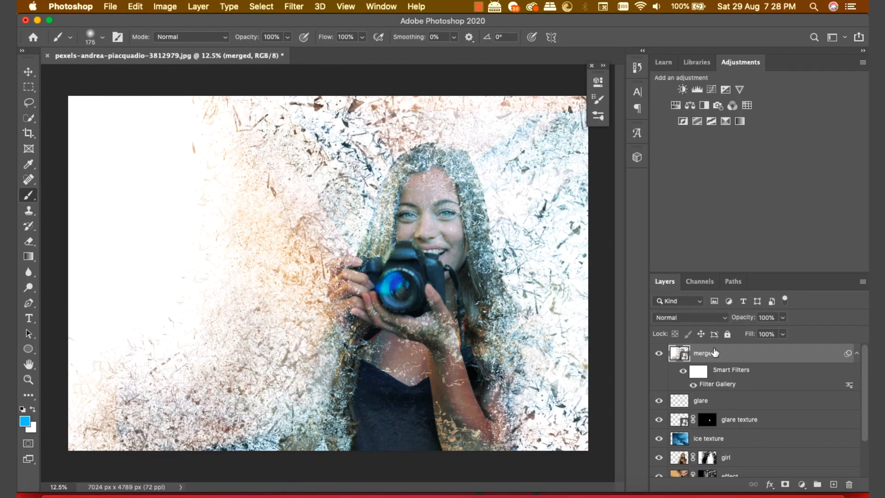
alt+click(785, 484)
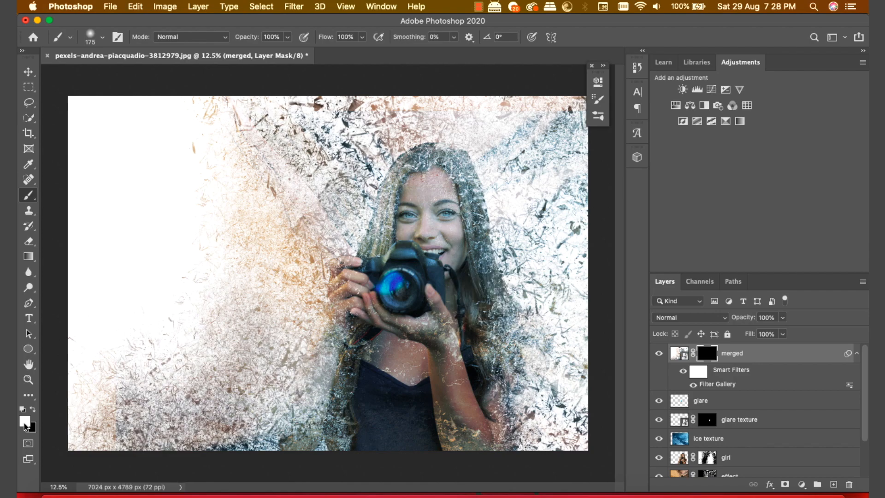
right_click(31, 198)
click(83, 191)
key(bracketright)
key(bracketright)
key(bracketright)
key(bracketright)
key(bracketright)
Step: Paint white on the mask to reveal the Accented Edges effect around her hand, hair and wrist
click(333, 377)
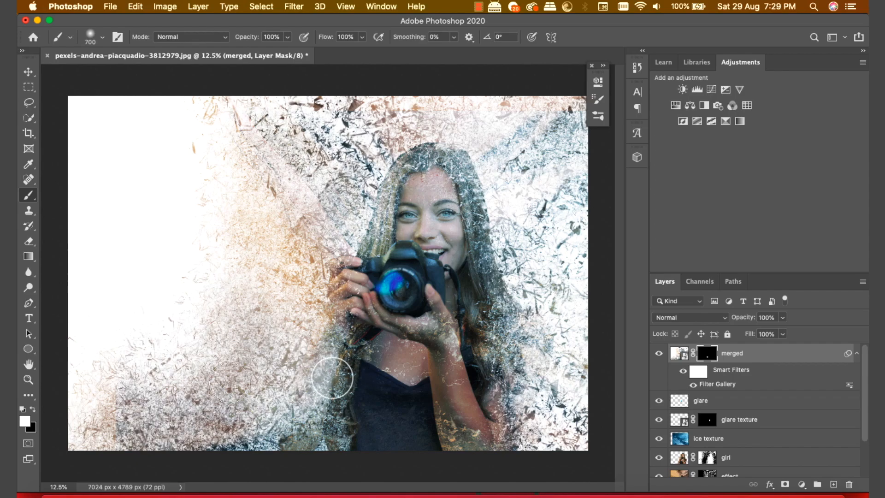
click(327, 431)
click(327, 440)
click(320, 306)
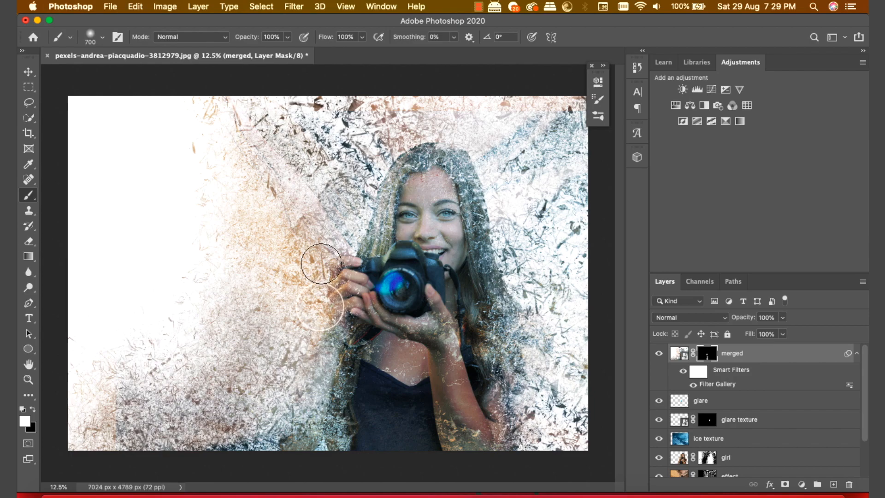
click(332, 274)
mouse_move(365, 231)
mouse_down()
mouse_move(374, 175)
mouse_move(420, 135)
mouse_move(476, 143)
mouse_move(482, 193)
mouse_move(521, 261)
mouse_move(509, 278)
mouse_move(508, 323)
mouse_move(520, 387)
mouse_move(510, 403)
mouse_move(517, 436)
mouse_move(457, 438)
mouse_move(474, 434)
mouse_up()
click(445, 327)
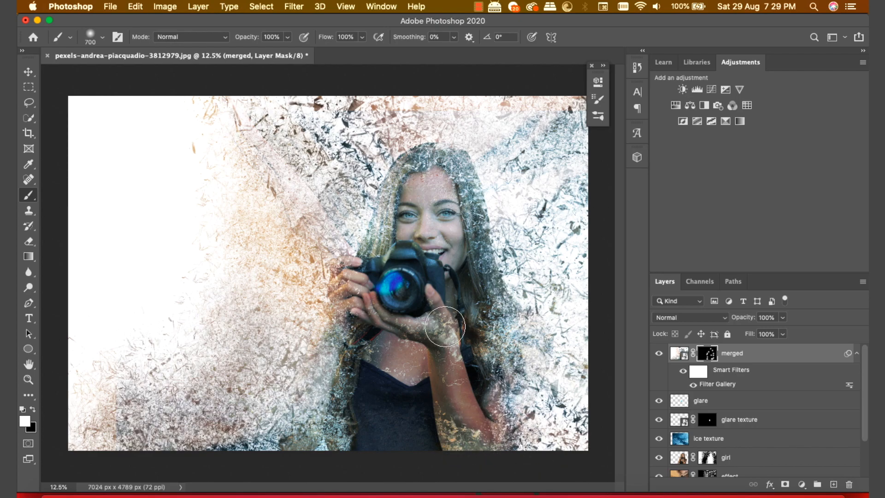
click(460, 346)
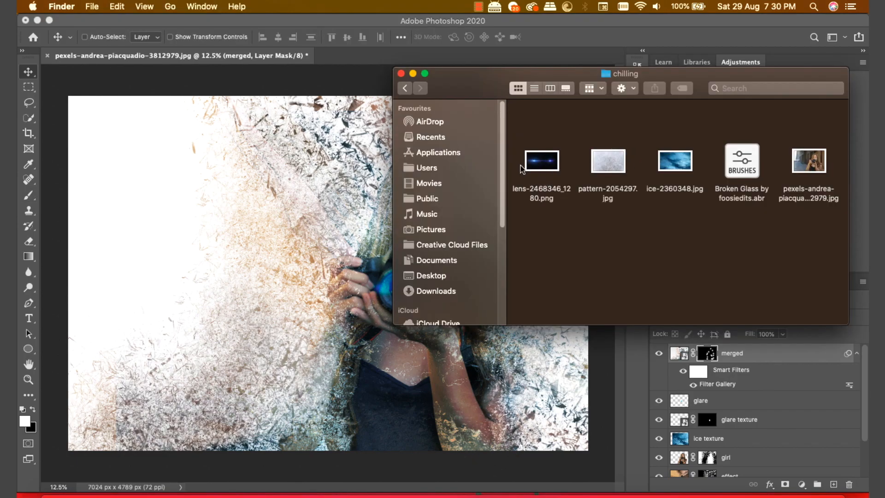
Step: Place the lens flare over the camera in Screen mode, then delete the old lens flare layer
drag(523, 167, 325, 213)
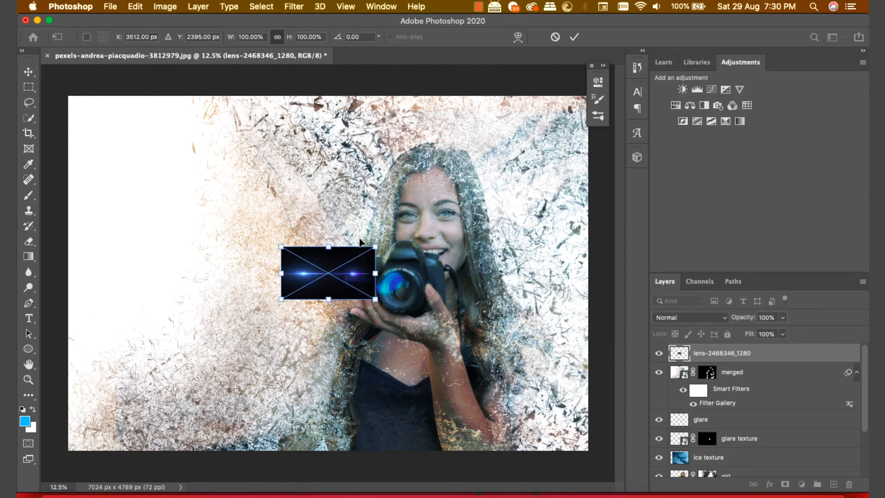
drag(342, 257, 475, 249)
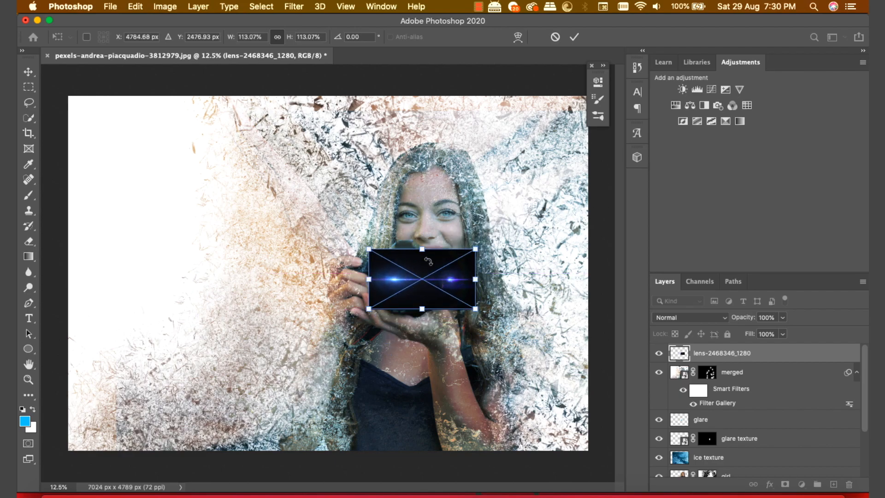
click(574, 37)
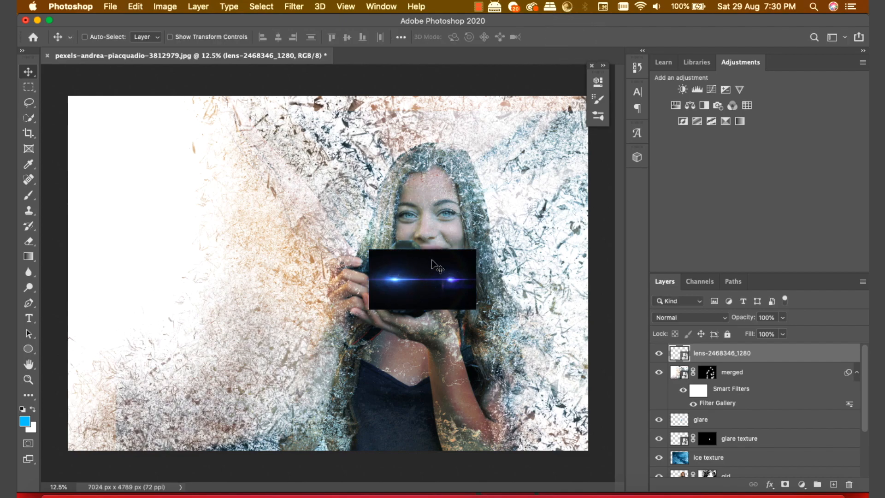
click(682, 317)
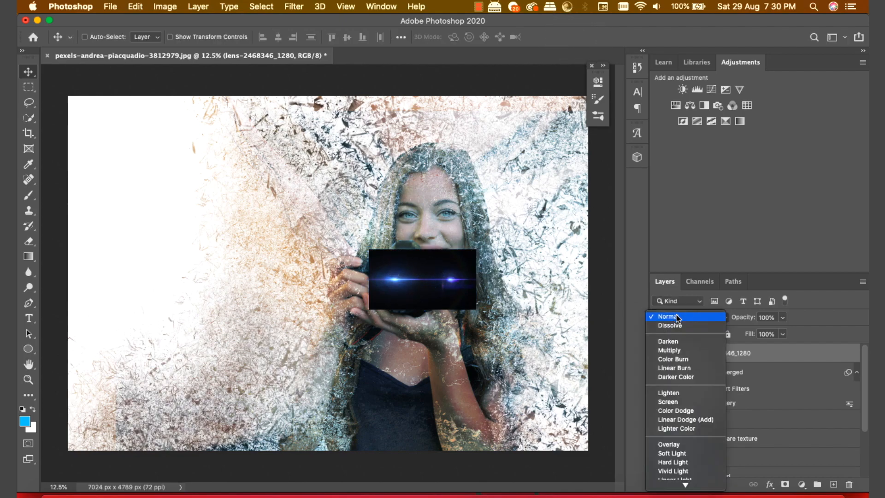
click(683, 405)
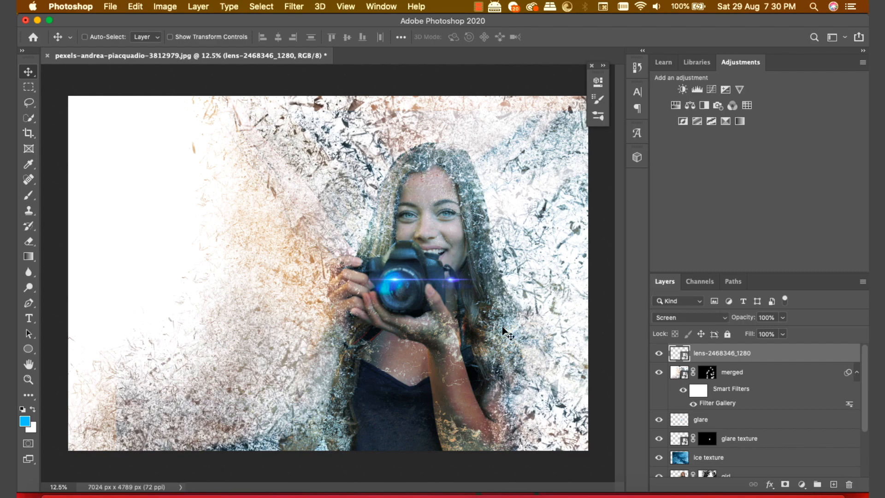
key(BackSpace)
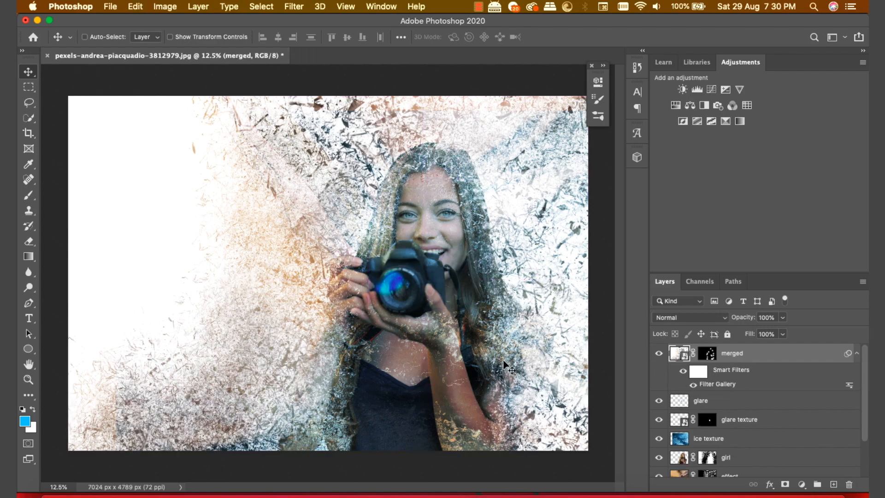
Step: Open the lens-2468346_1280.png flare image
key(super+s)
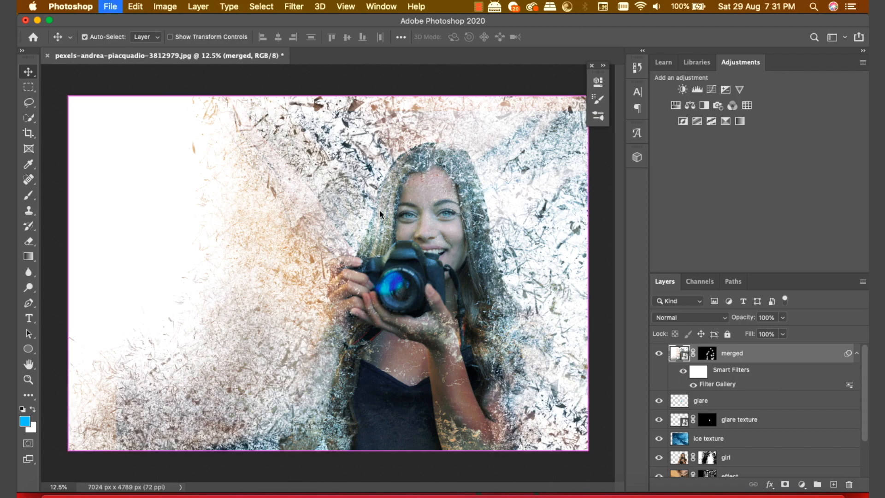
key(super+o)
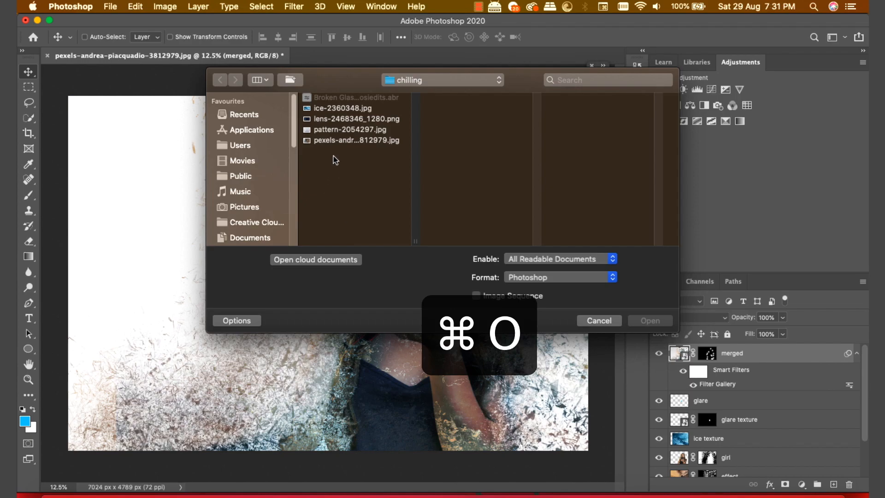
click(337, 119)
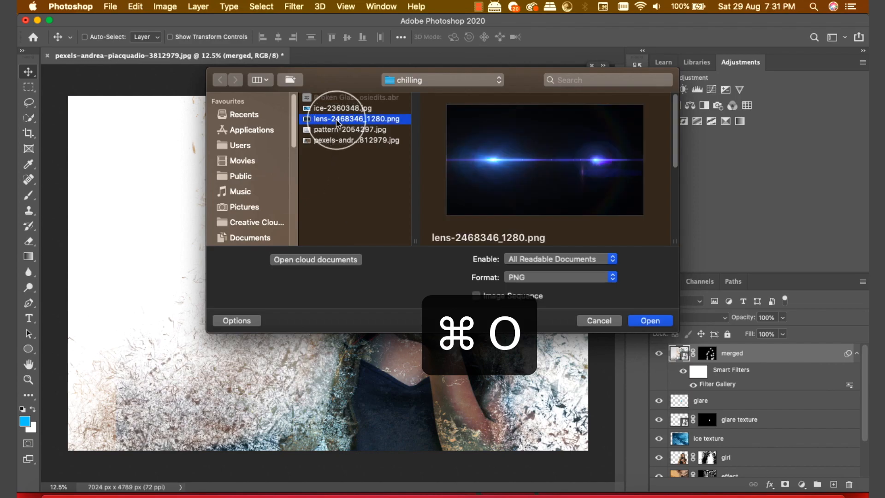
click(650, 320)
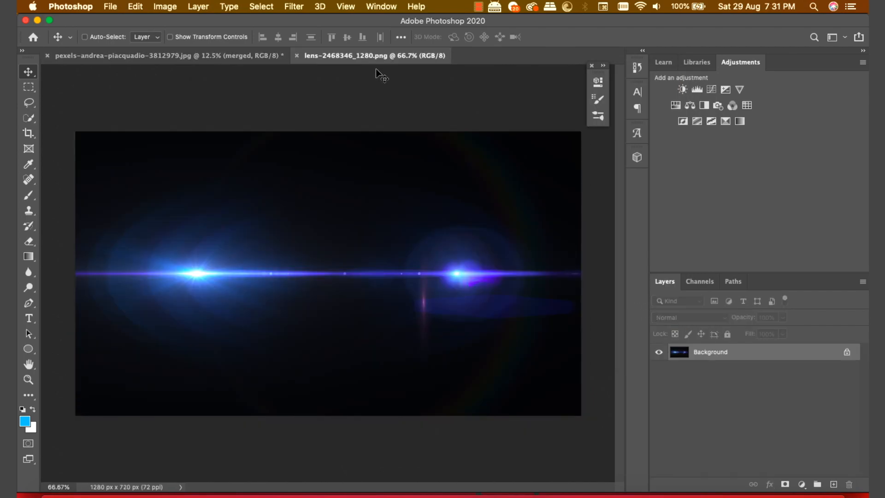
Step: Crop the flare image to a 720 × 720 square centred on its left flare
click(24, 137)
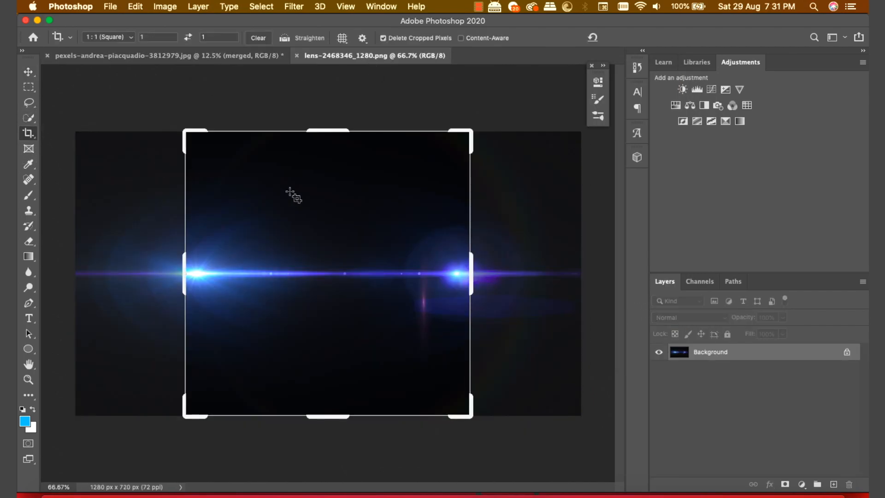
drag(481, 126, 536, 170)
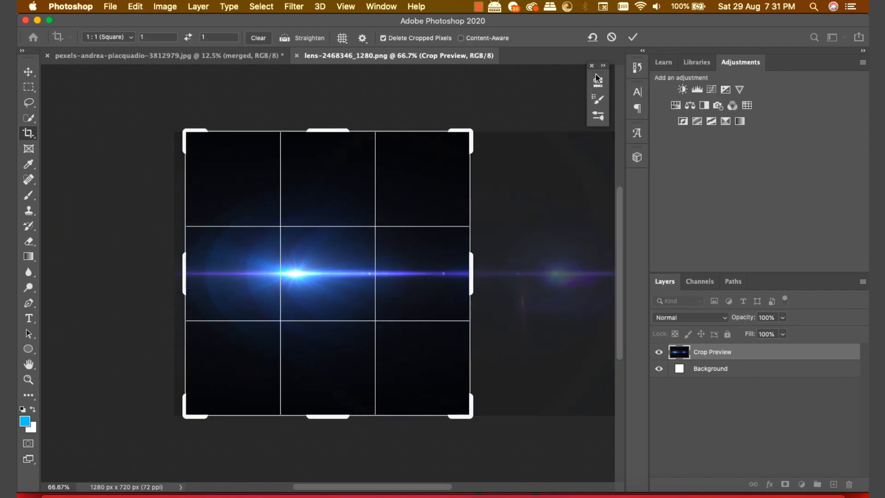
click(632, 37)
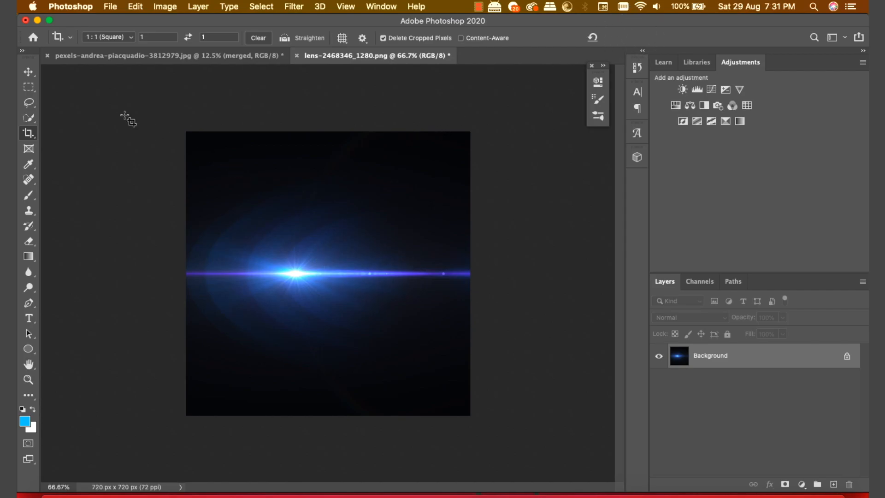
Step: Drag the square flare into the woman's photo, enlarge it slightly, and blend it with Screen
key(v)
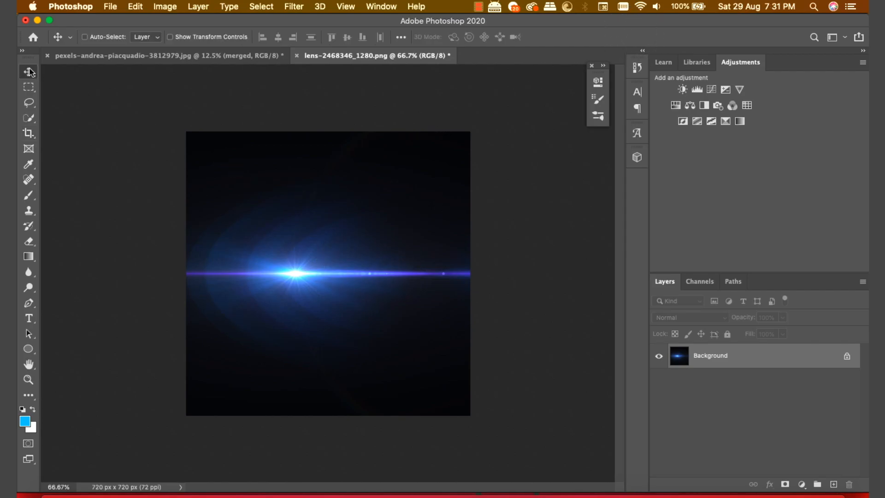
click(209, 55)
drag(236, 90, 395, 269)
key(super+t)
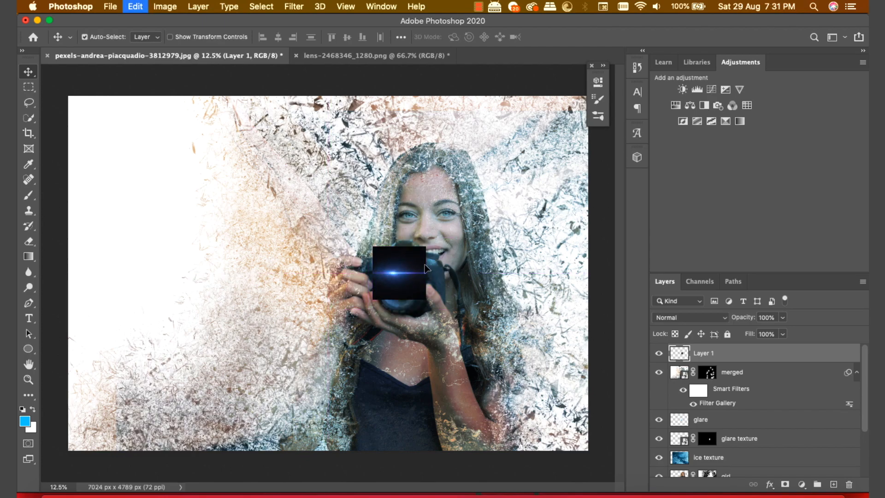
drag(425, 247, 414, 268)
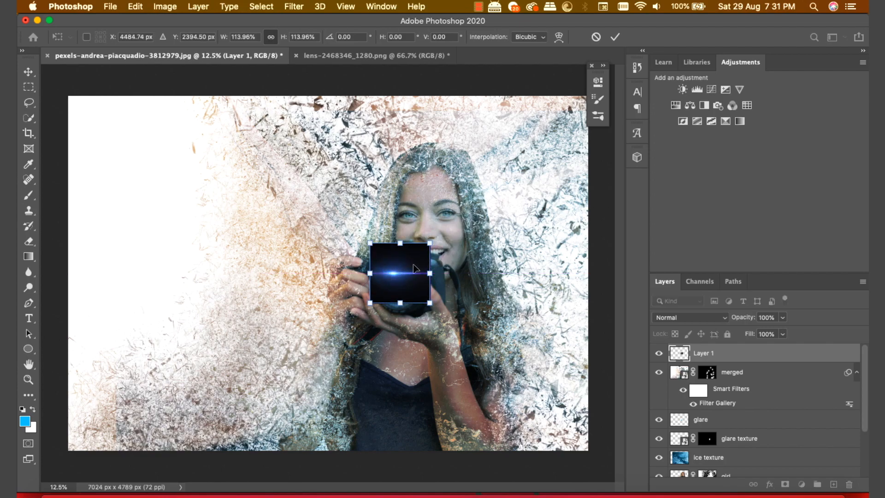
key(Return)
click(701, 318)
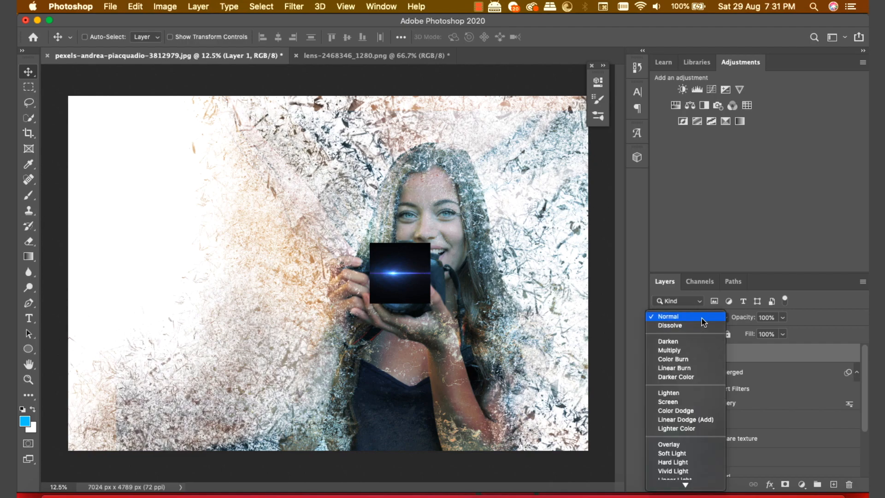
click(684, 398)
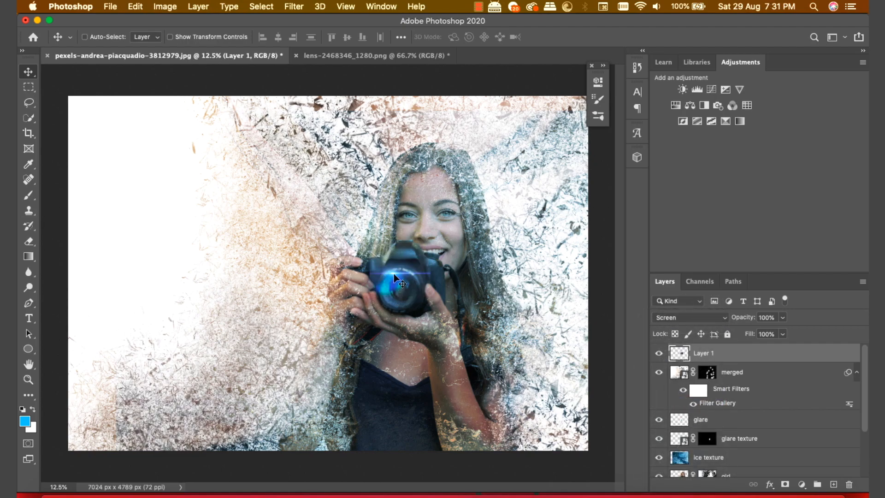
Step: Scale the flare to about 132% and position it over the camera lens
key(super+t)
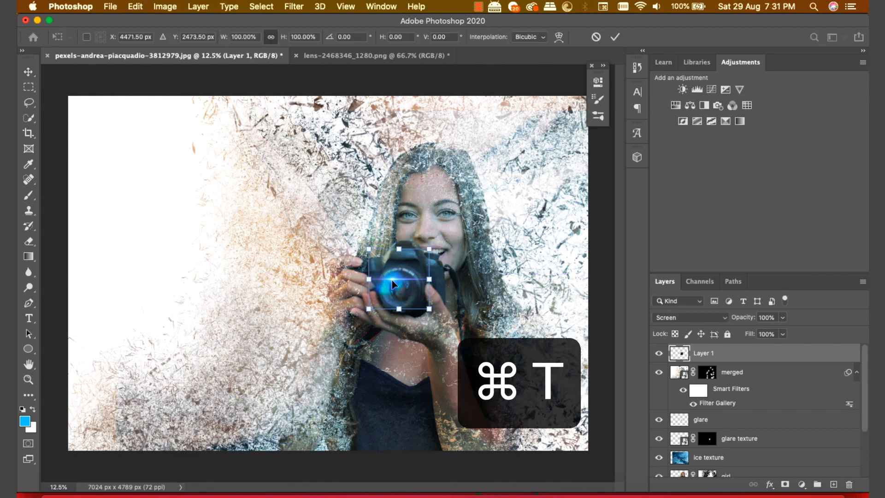
drag(429, 249, 390, 273)
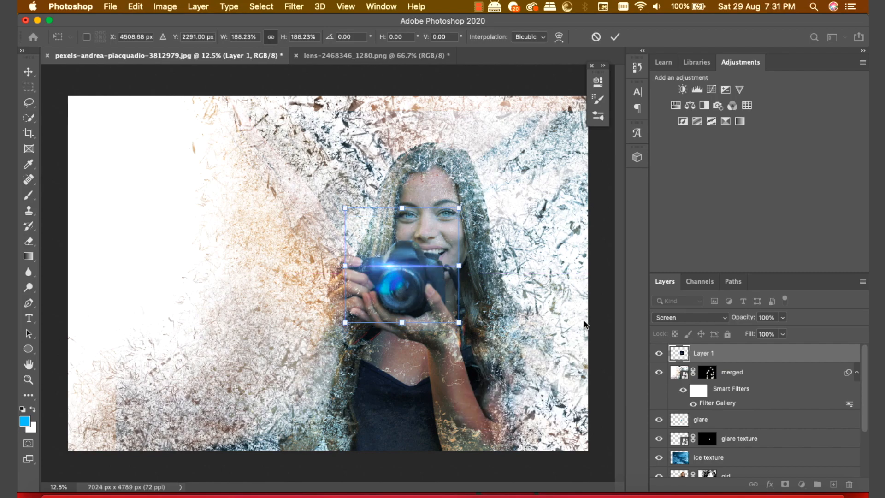
drag(458, 208, 501, 166)
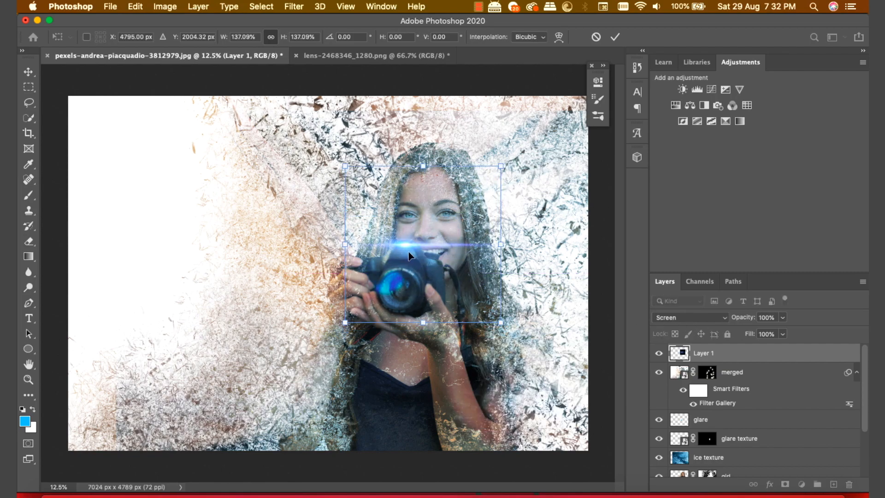
drag(420, 251, 405, 278)
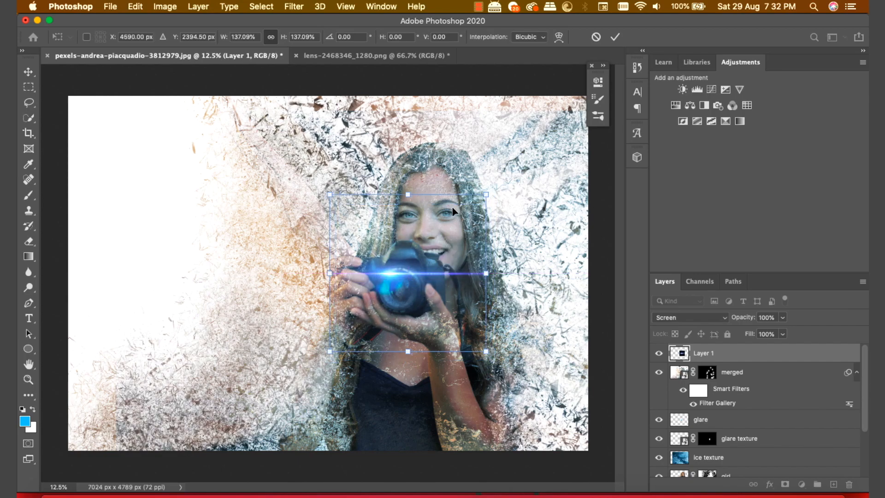
mouse_move(482, 188)
mouse_down()
mouse_move(488, 183)
mouse_move(478, 197)
mouse_up()
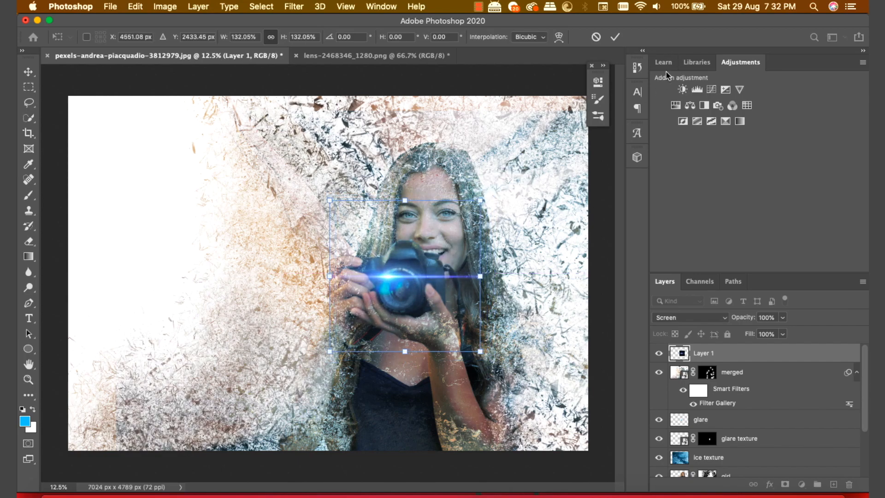
click(615, 37)
mouse_move(411, 277)
mouse_down()
mouse_move(417, 270)
mouse_move(397, 274)
mouse_up()
Step: Stamp all visible layers into a new top layer named 'sharpen'
key(alt+shift+super+e)
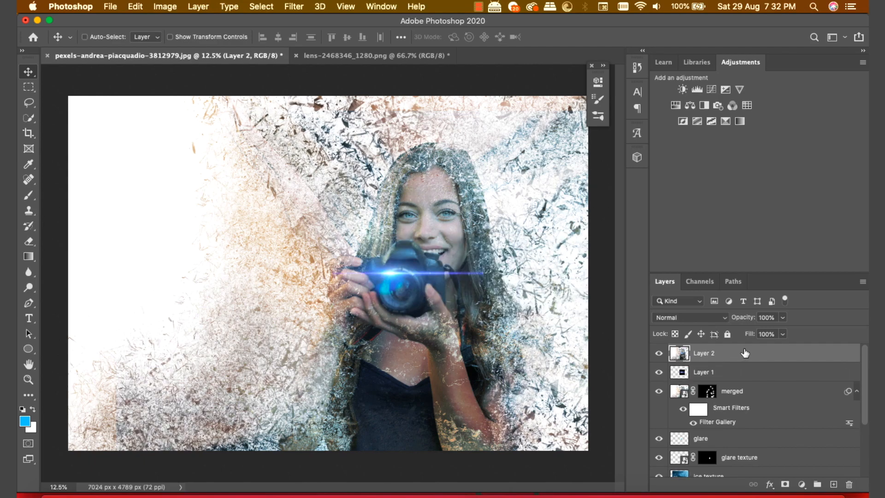
double_click(700, 354)
text(sharpen)
key(Return)
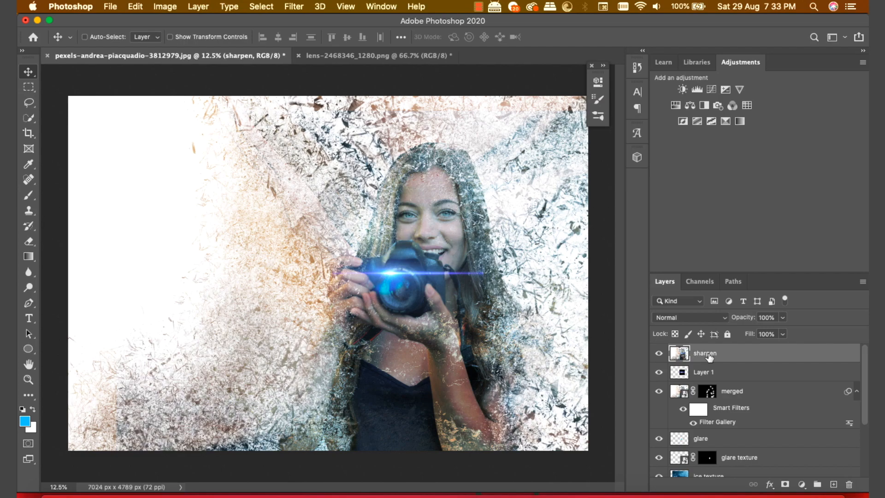
Step: Apply Filter > Sharpen > Sharpen More to the sharpen layer
click(293, 6)
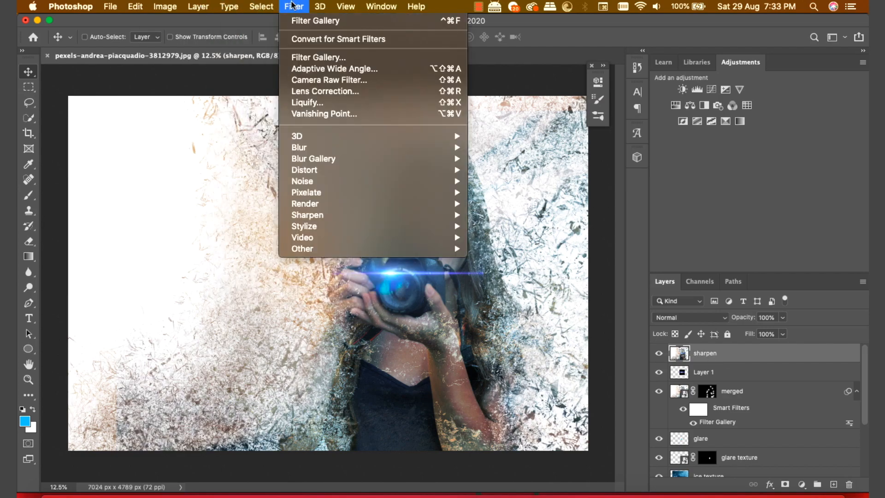
mouse_move(318, 215)
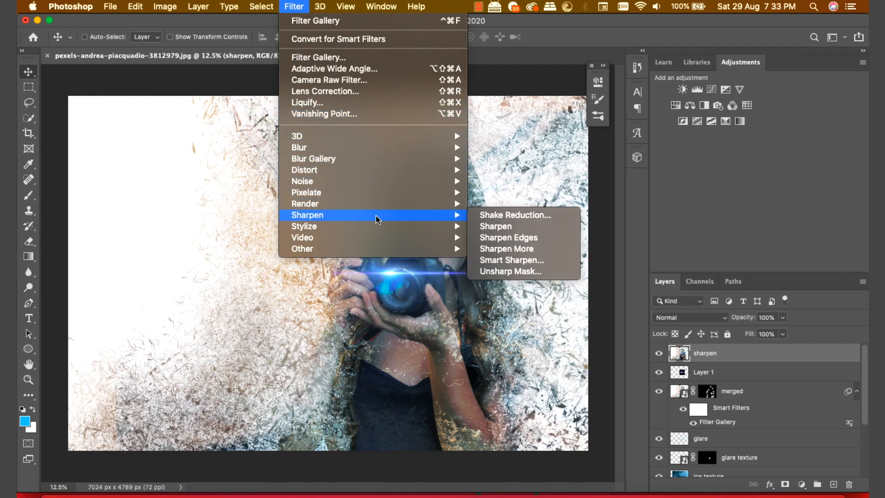
click(534, 249)
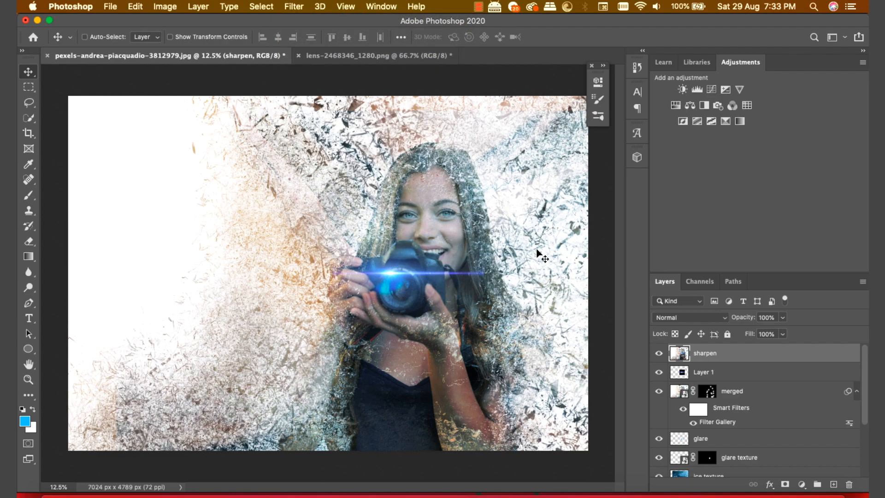